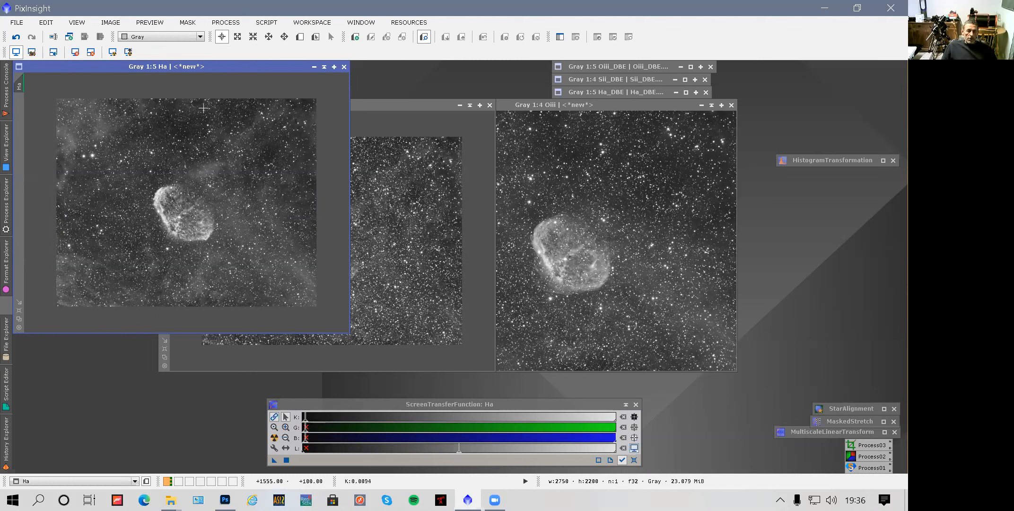
Reposition the Ha image window so that it overlaps the Sii image lower on the workspace.
{"action": "left_click_drag", "start_coordinate": [184, 69], "coordinate": [264, 104]}
{"action": "left_click_drag", "start_coordinate": [225, 73], "coordinate": [214, 128]}
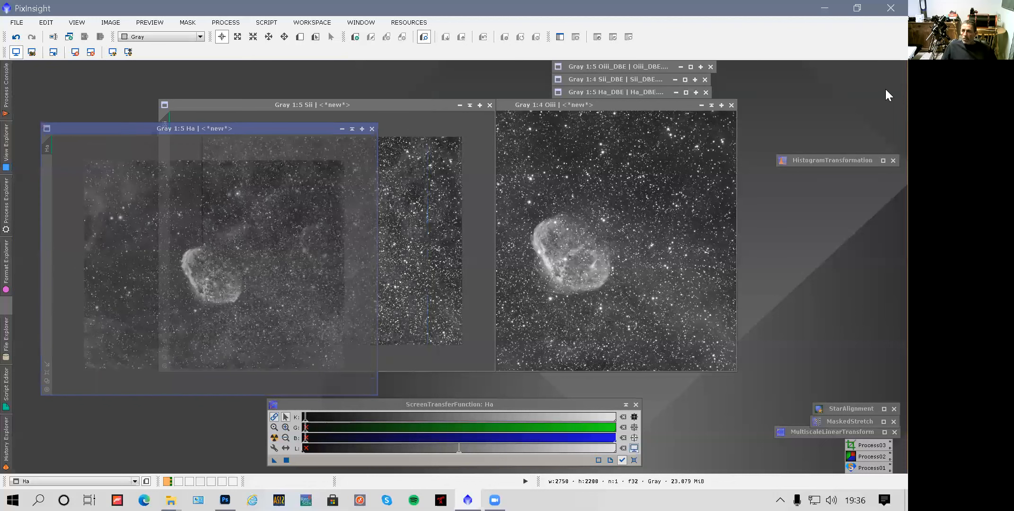
{"action": "left_click_drag", "start_coordinate": [215, 128], "coordinate": [214, 121]}
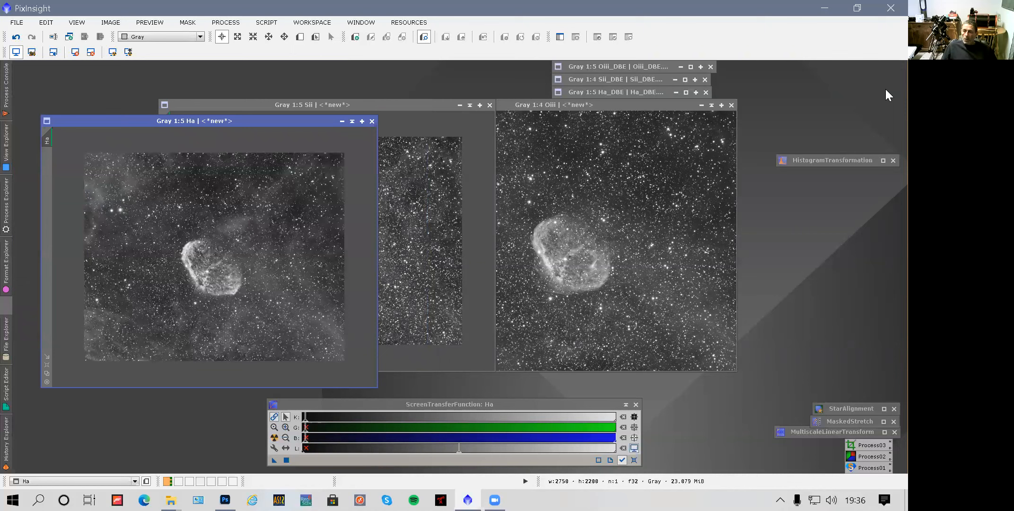
Regroup the collapsed StarAlignment, MaskedStretch and MultiscaleLinearTransform windows beside the ScreenTransferFunction window.
{"action": "left_click", "coordinate": [864, 407]}
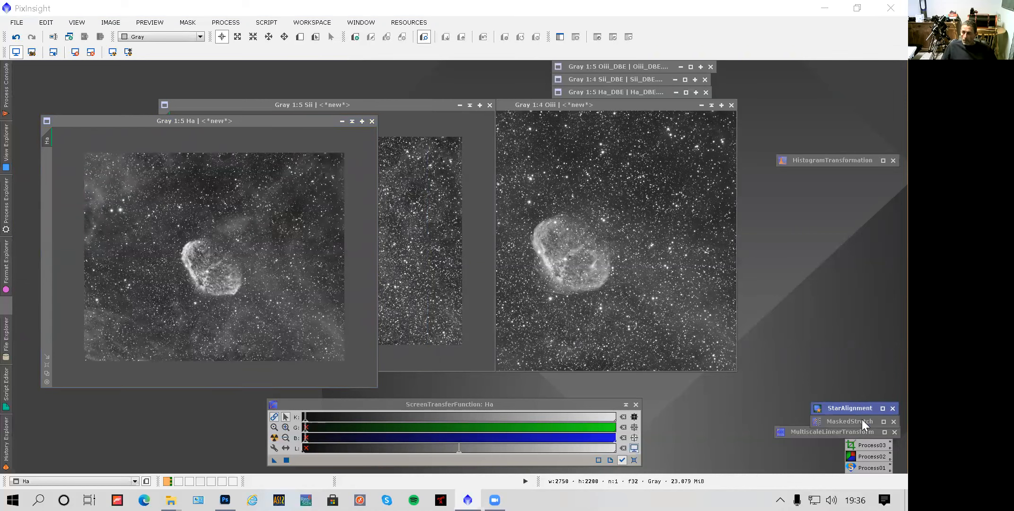
{"action": "left_click_drag", "start_coordinate": [866, 406], "coordinate": [736, 448]}
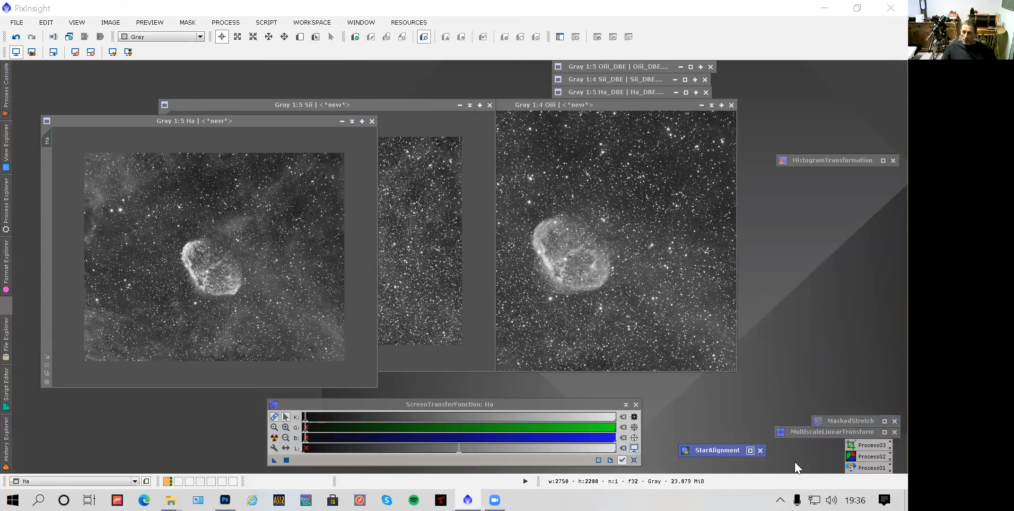
{"action": "left_click_drag", "start_coordinate": [867, 420], "coordinate": [766, 465]}
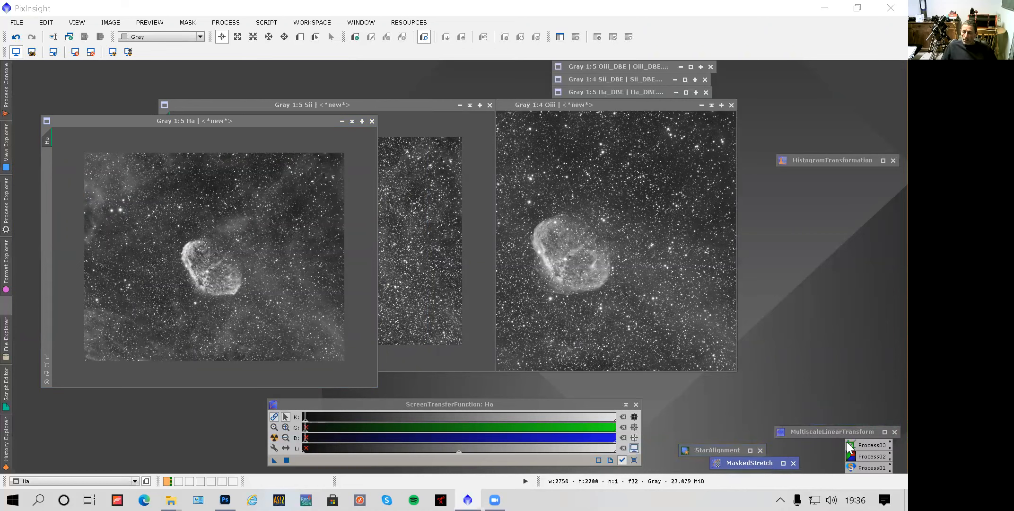
{"action": "left_click_drag", "start_coordinate": [829, 431], "coordinate": [737, 432]}
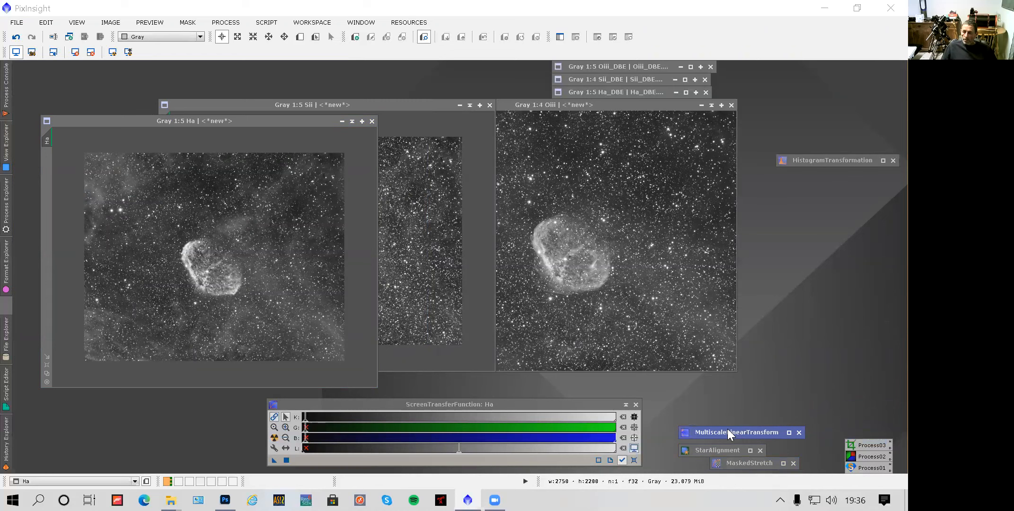
Start DynamicBackgroundExtraction with the Ha image as target and place its window clear of the image.
{"action": "left_click", "coordinate": [225, 22]}
{"action": "mouse_move", "coordinate": [308, 30]}
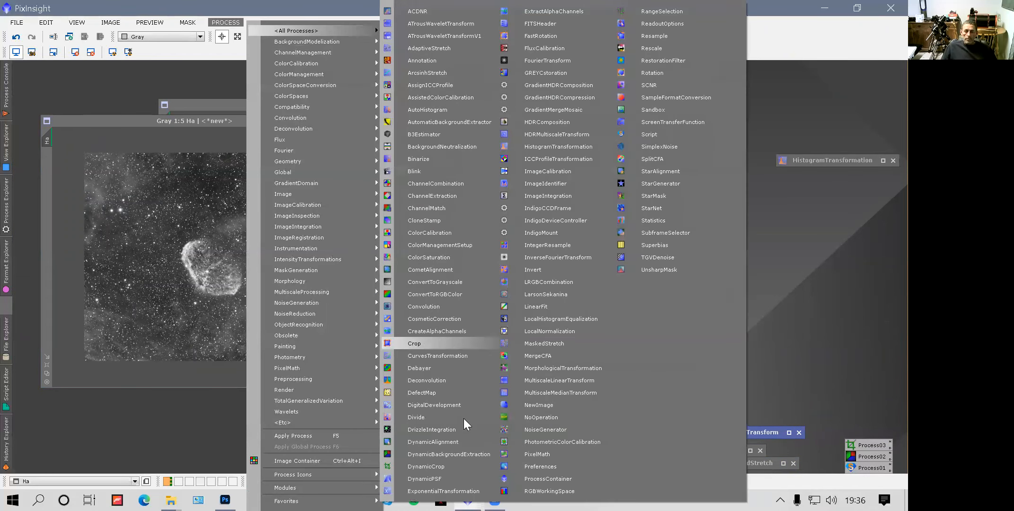
{"action": "left_click", "coordinate": [460, 456]}
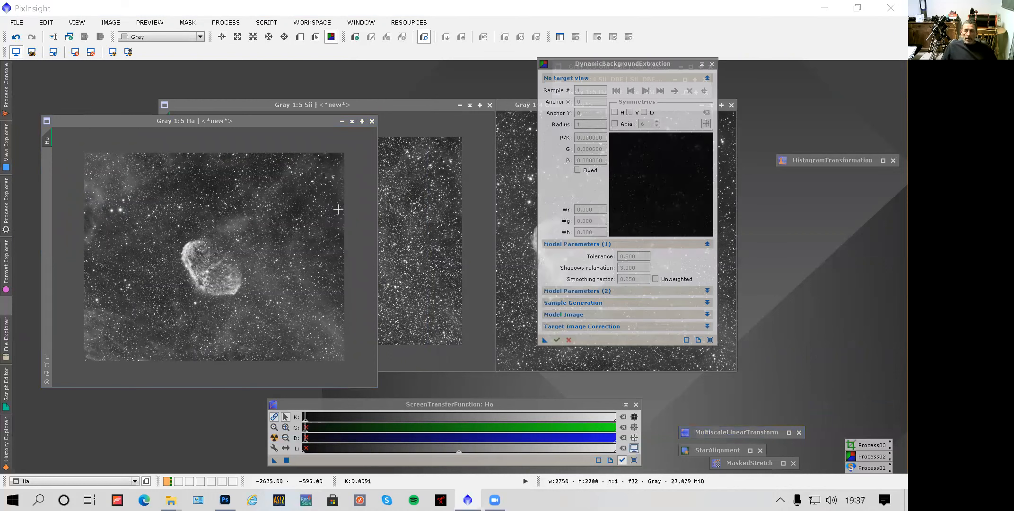
{"action": "left_click", "coordinate": [295, 211]}
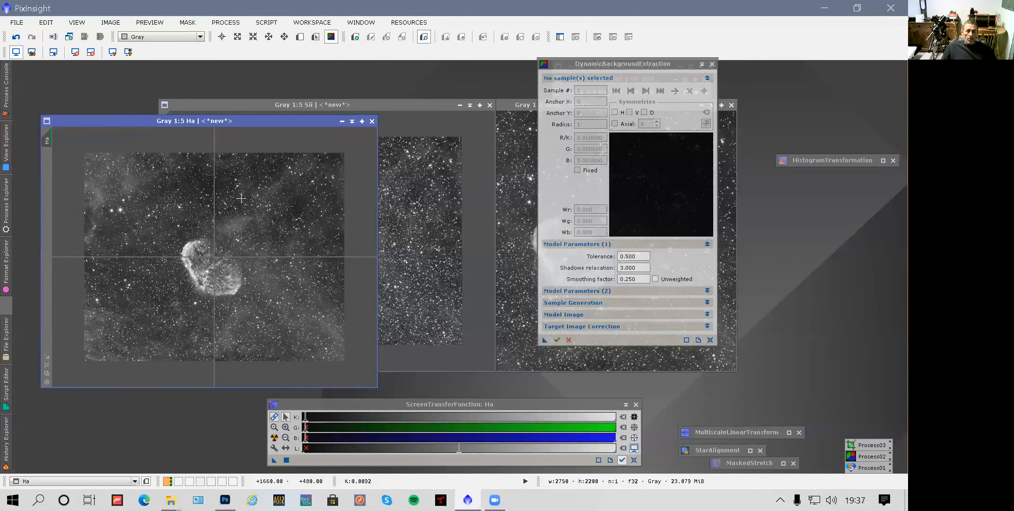
{"action": "left_click_drag", "start_coordinate": [581, 63], "coordinate": [516, 55]}
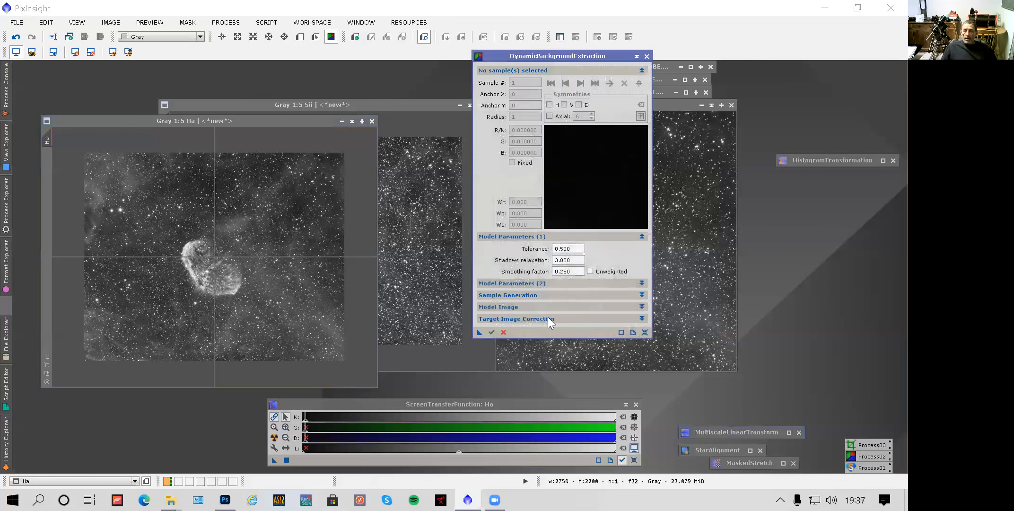
Set the sample generation to a default sample radius of 12 and 6 samples per row.
{"action": "left_click", "coordinate": [541, 293]}
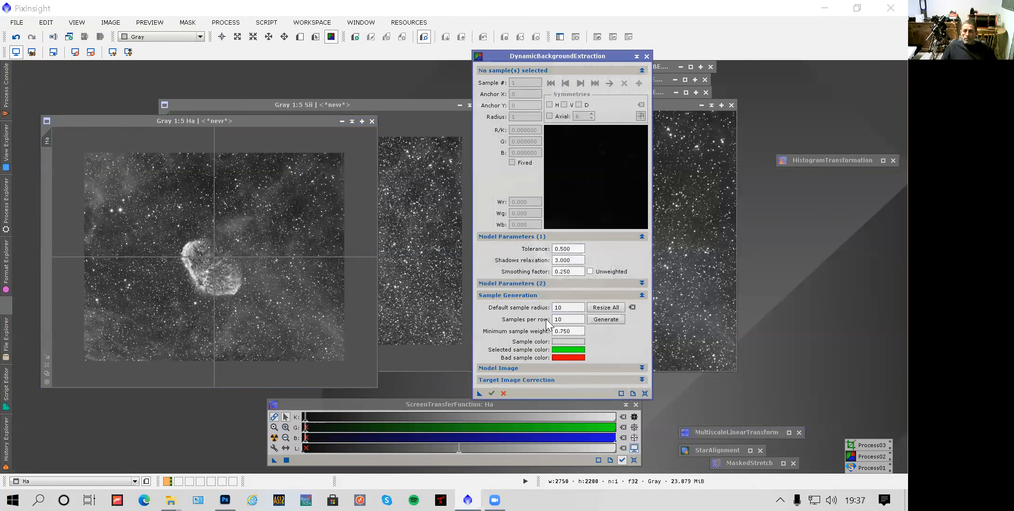
{"action": "key", "text": "BackSpace"}
{"action": "type", "text": "2"}
{"action": "left_click", "coordinate": [568, 323]}
{"action": "key", "text": "BackSpace"}
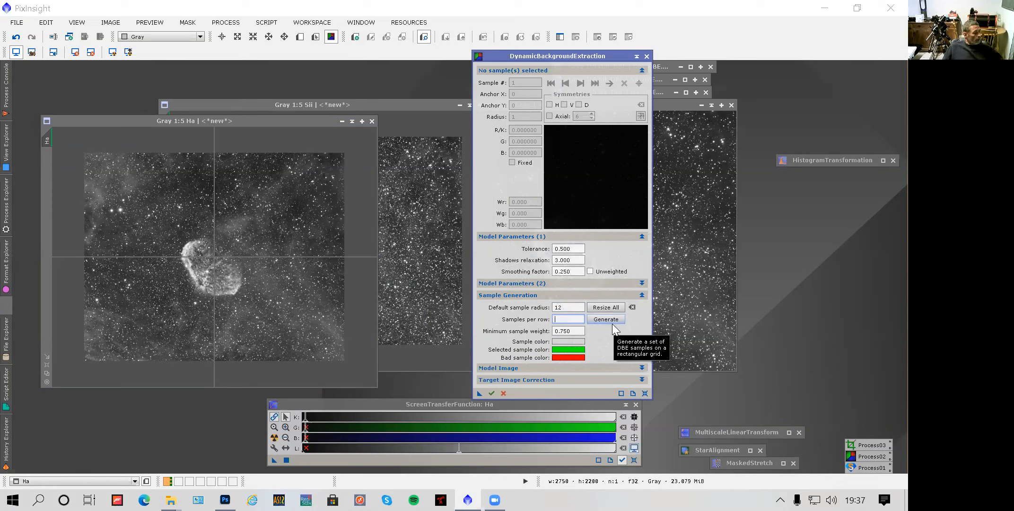
{"action": "type", "text": "6"}
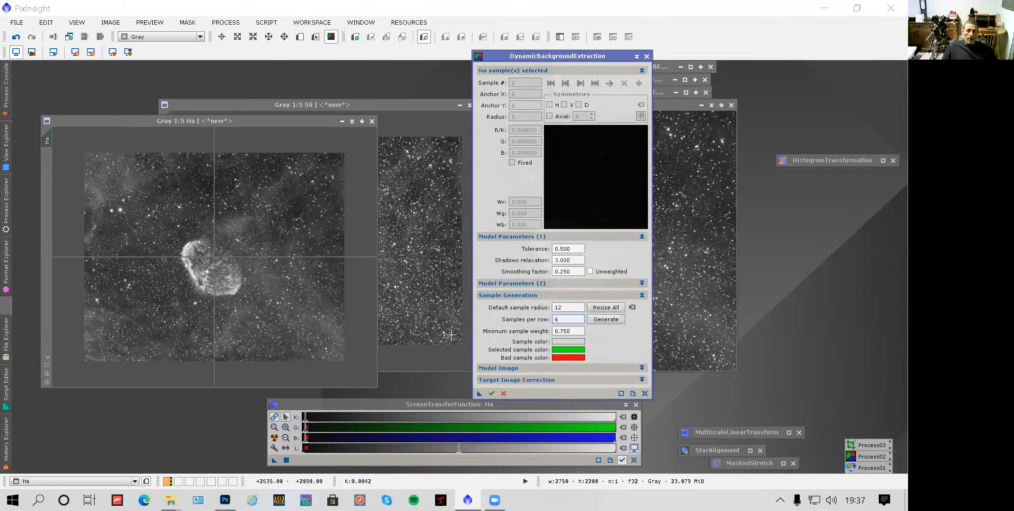
Set the target image correction to Subtraction and generate the background samples on the Ha image.
{"action": "left_click", "coordinate": [539, 380]}
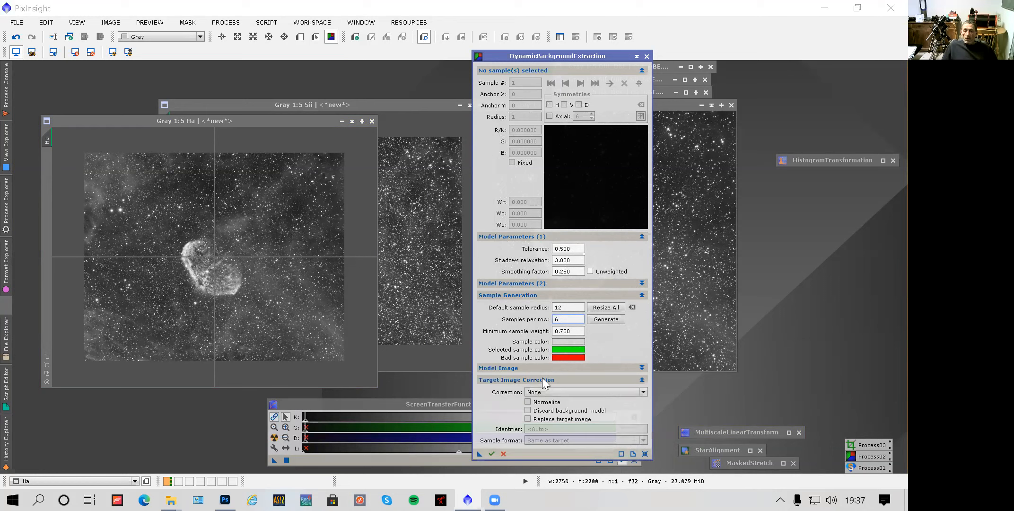
{"action": "left_click", "coordinate": [561, 392]}
{"action": "left_click", "coordinate": [557, 407]}
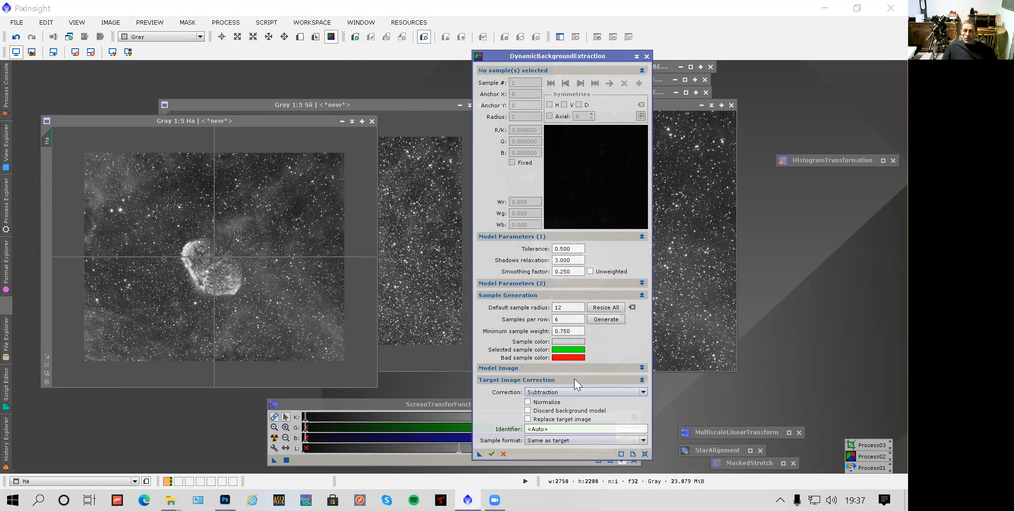
{"action": "left_click", "coordinate": [608, 318]}
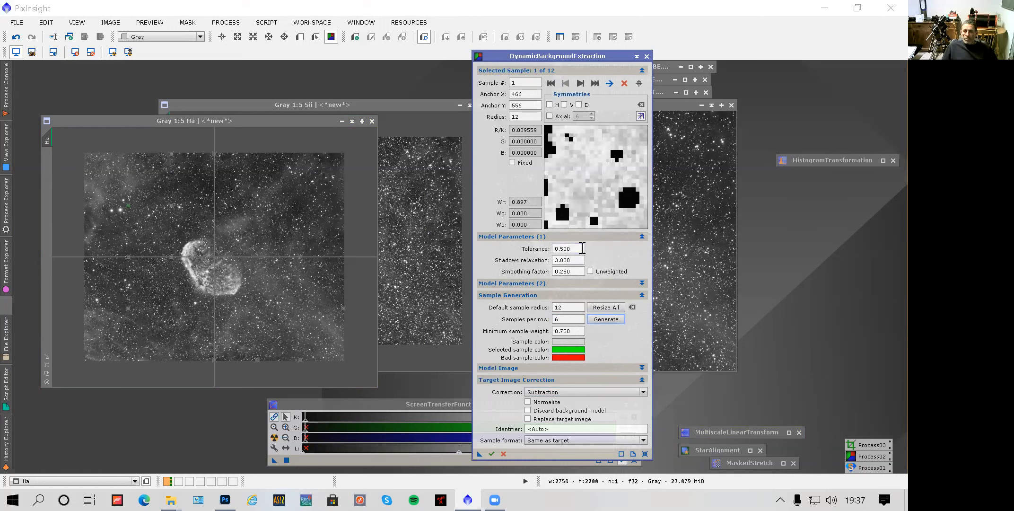
Set the model tolerance to 1.500 and regenerate the background samples on the Ha image.
{"action": "mouse_move", "coordinate": [580, 248]}
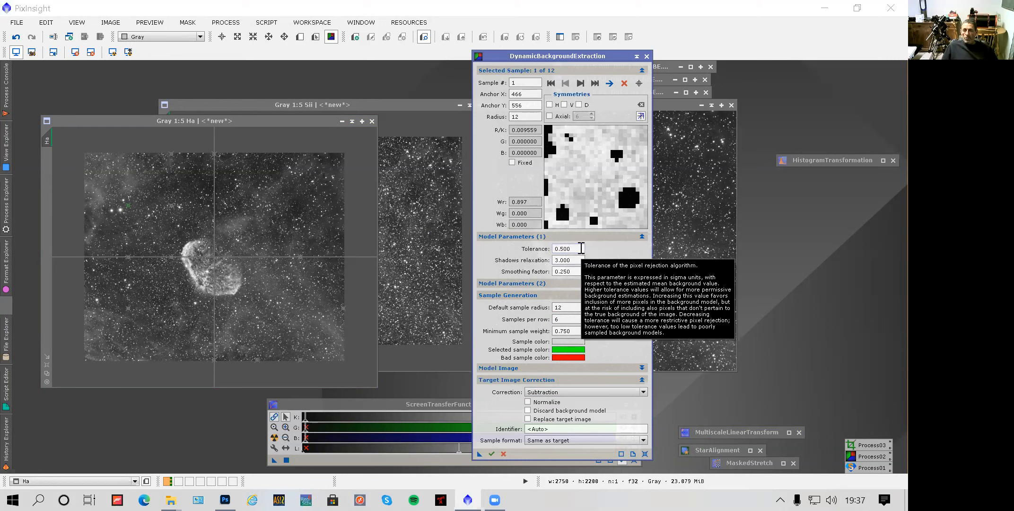
{"action": "left_click", "coordinate": [560, 249]}
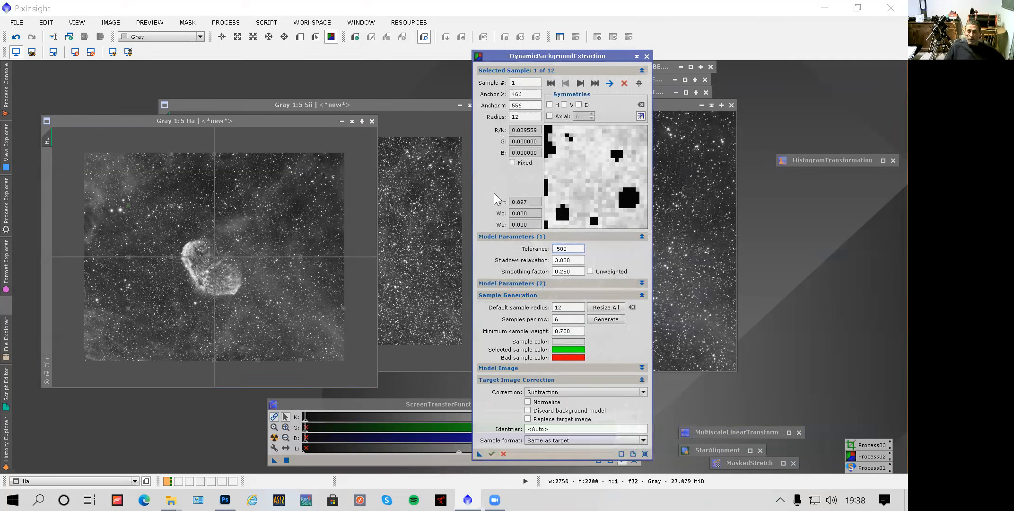
{"action": "type", "text": "1"}
{"action": "left_click", "coordinate": [606, 319]}
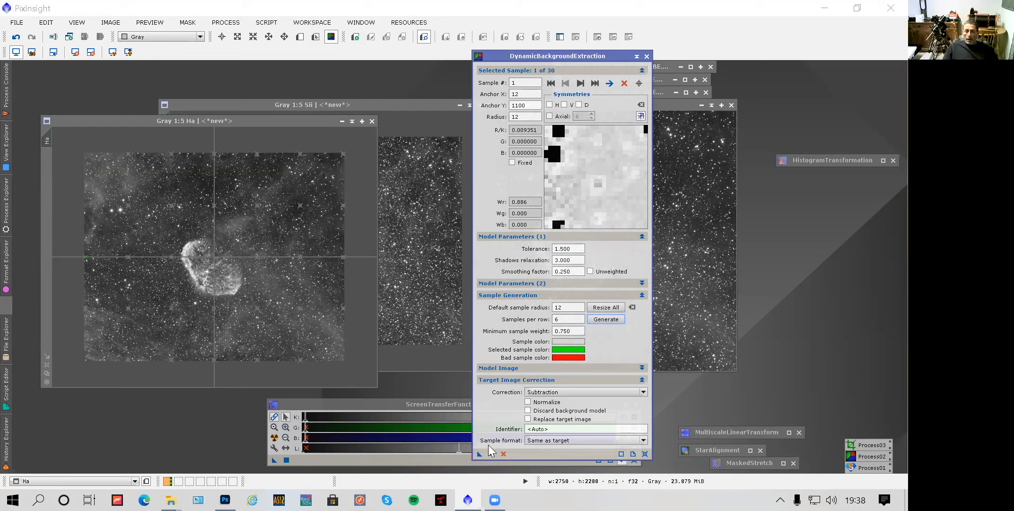
Save the DynamicBackgroundExtraction settings as a process icon on the workspace and cancel the dynamic session.
{"action": "left_click_drag", "start_coordinate": [479, 454], "coordinate": [208, 433]}
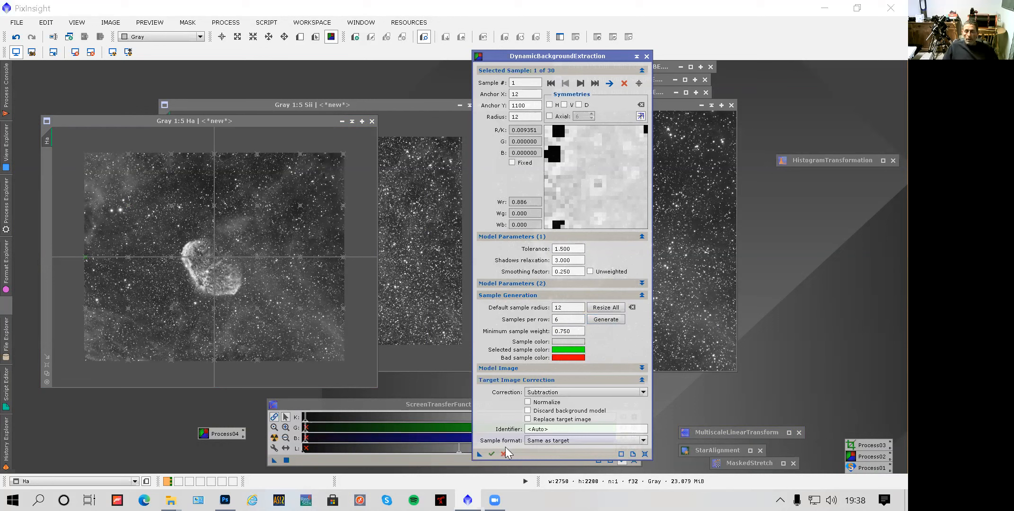
{"action": "left_click", "coordinate": [646, 56]}
{"action": "left_click", "coordinate": [440, 266]}
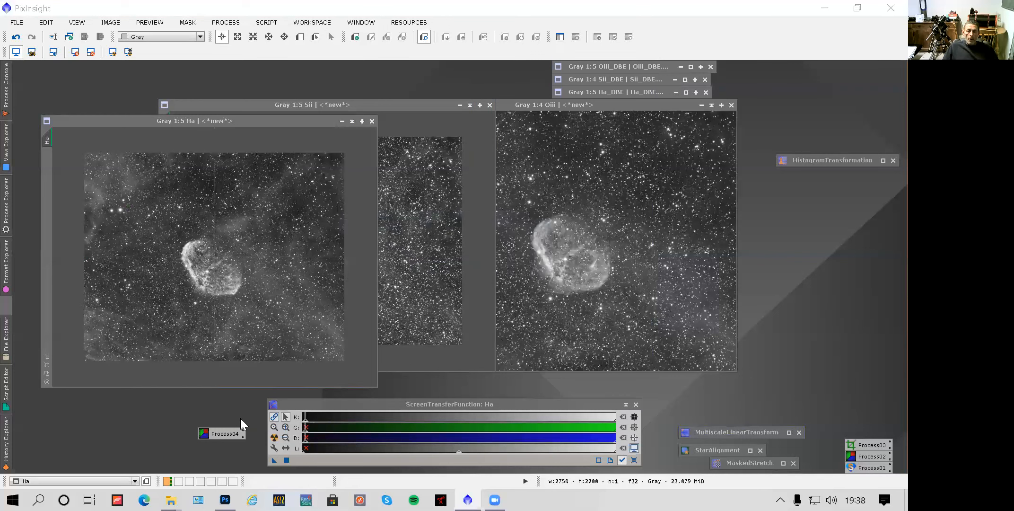
Reopen the saved DynamicBackgroundExtraction process, apply it to the Ha image and auto-stretch the corrected image.
{"action": "double_click", "coordinate": [219, 434]}
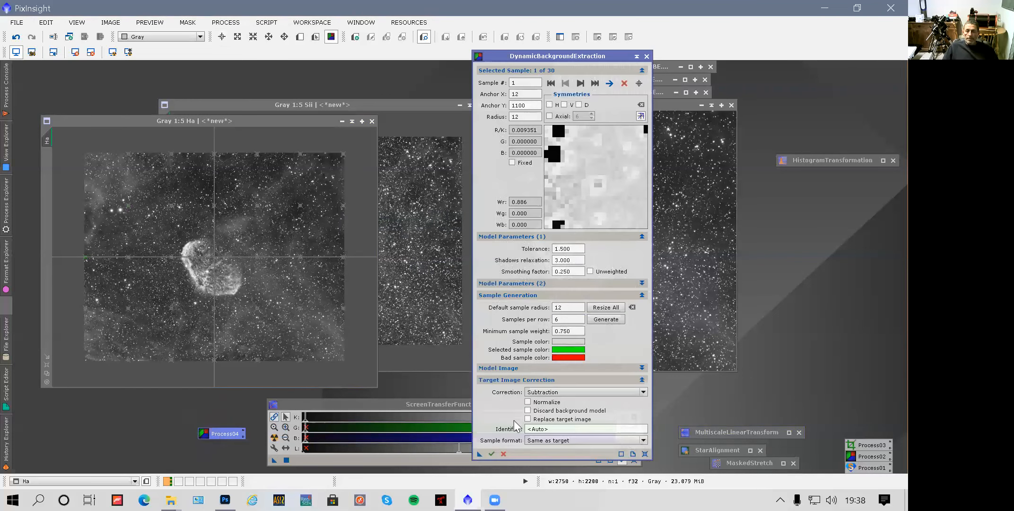
{"action": "left_click", "coordinate": [478, 454]}
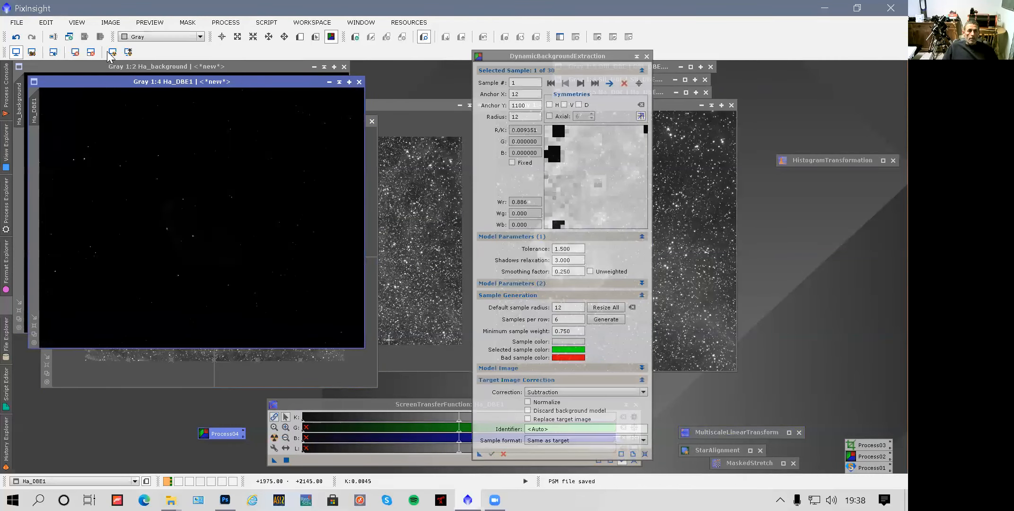
{"action": "left_click", "coordinate": [112, 52]}
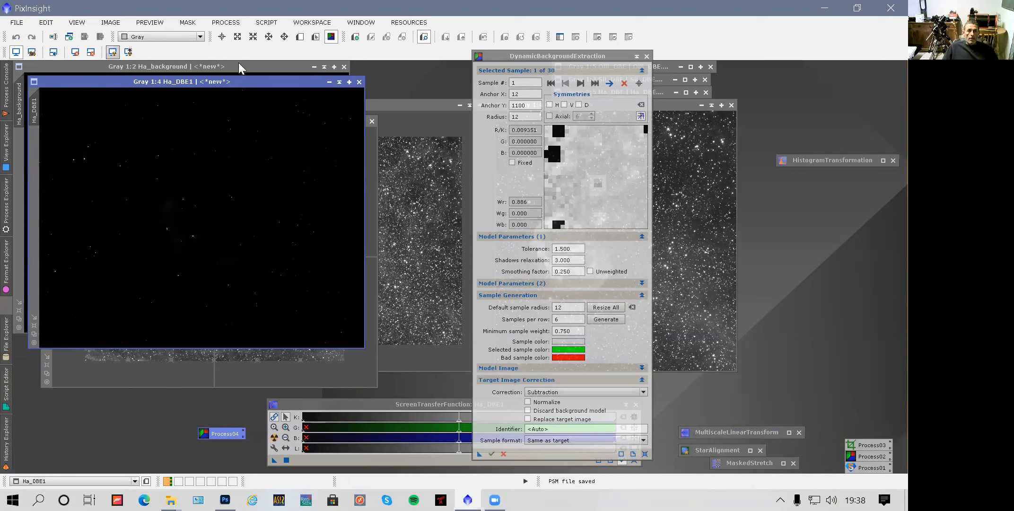
Close the Ha_background image and end the DynamicBackgroundExtraction session.
{"action": "left_click", "coordinate": [348, 70]}
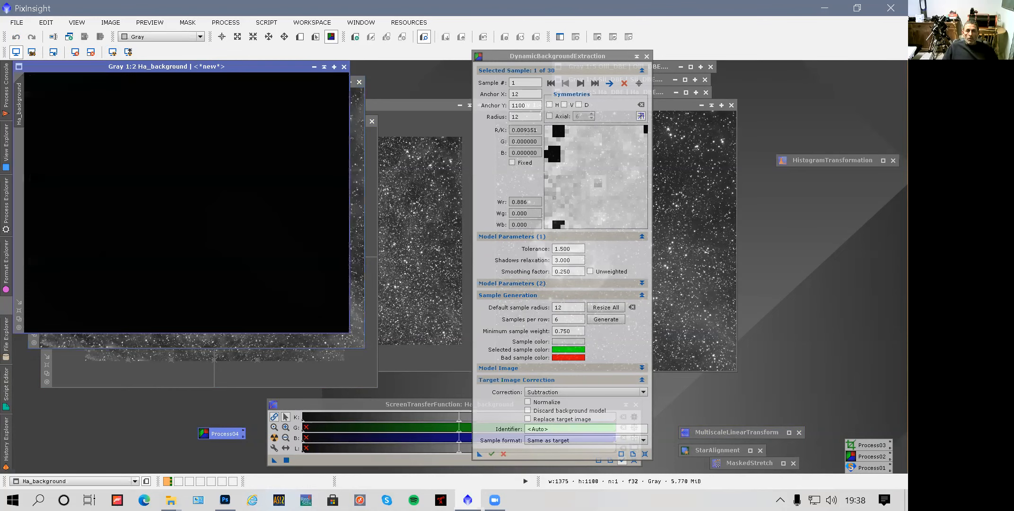
{"action": "key", "text": "ctrl+w"}
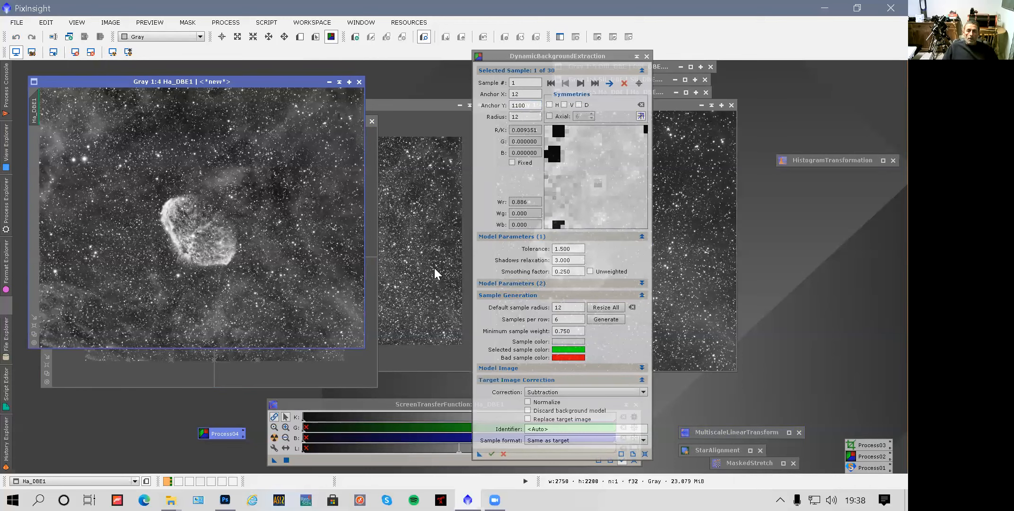
{"action": "left_click", "coordinate": [646, 55]}
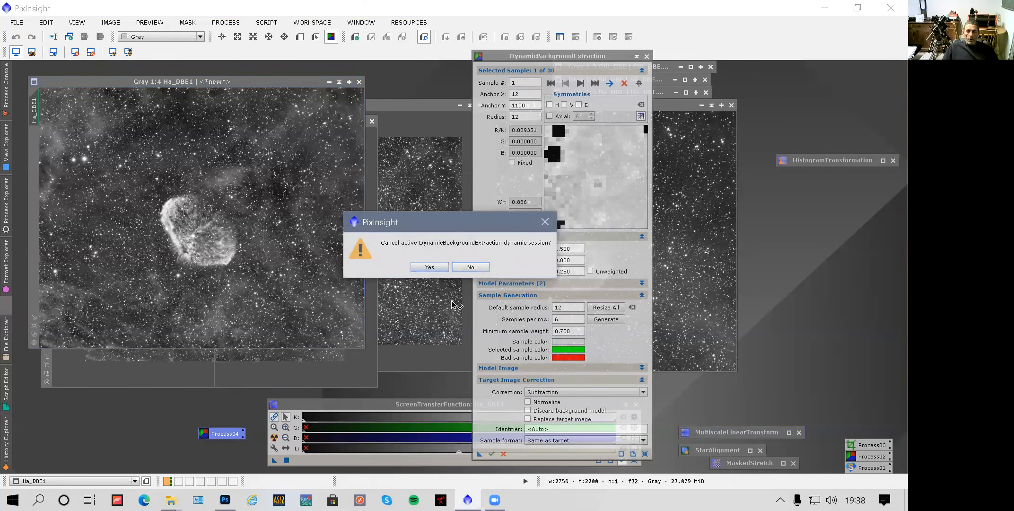
{"action": "left_click", "coordinate": [429, 267]}
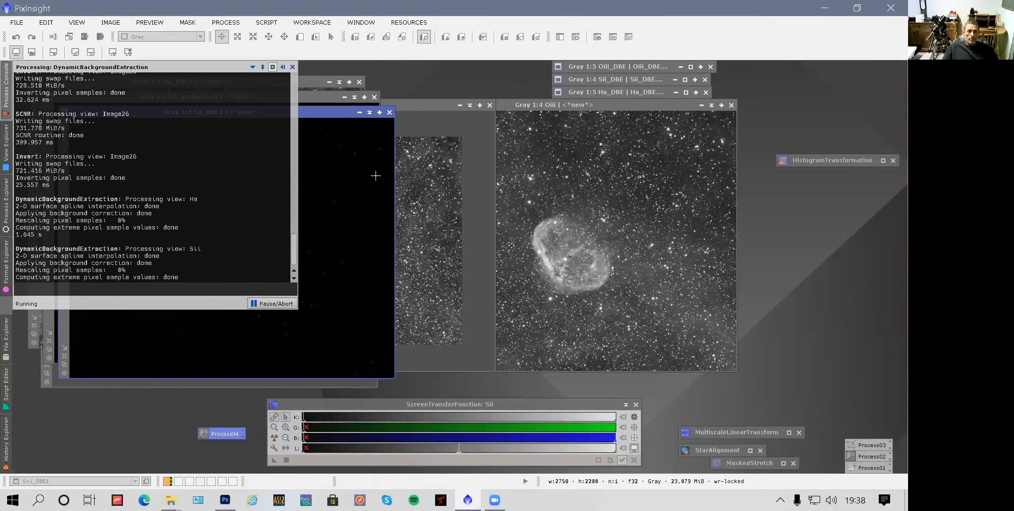
Apply the saved background extraction to the Sii image, auto-stretch the corrected image and close Sii_background.
{"action": "key", "text": "ctrl+a"}
{"action": "left_click", "coordinate": [368, 95]}
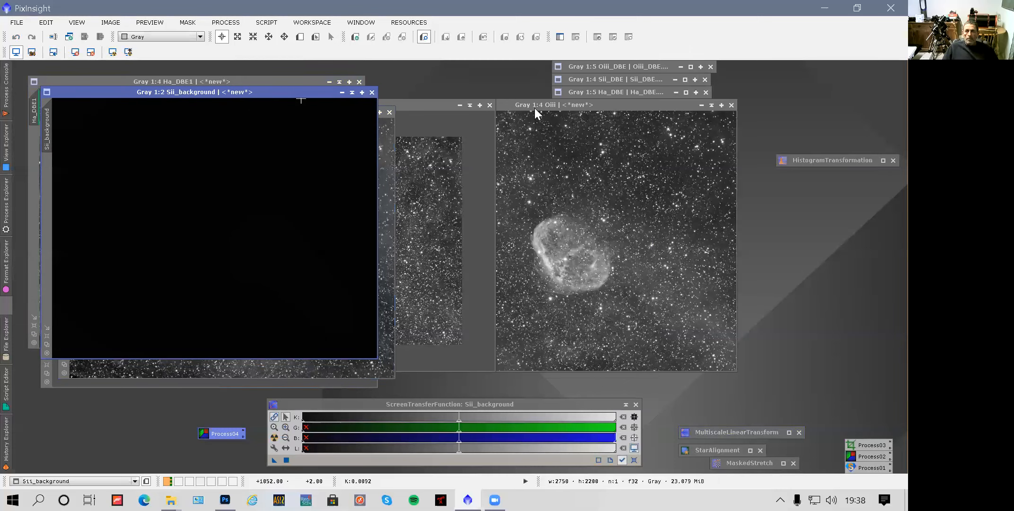
{"action": "key", "text": "ctrl+w"}
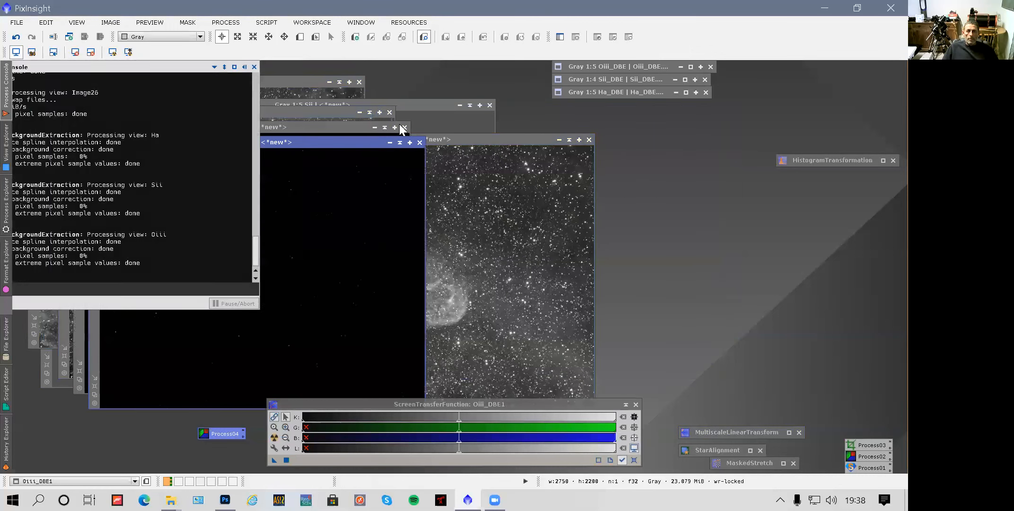
Apply the saved background extraction to the Oiii image, close Oiii_background and auto-stretch the corrected image.
{"action": "left_click", "coordinate": [404, 127]}
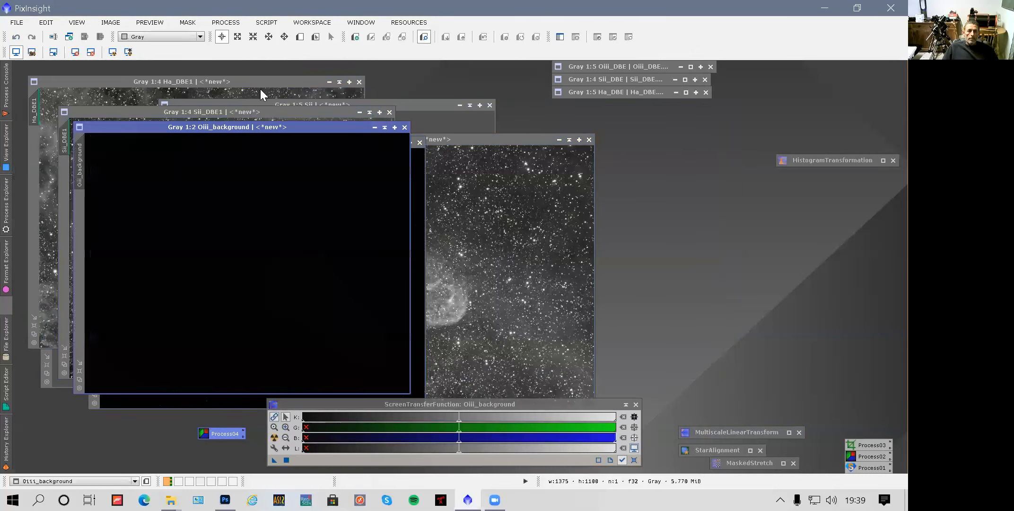
{"action": "left_click", "coordinate": [112, 52]}
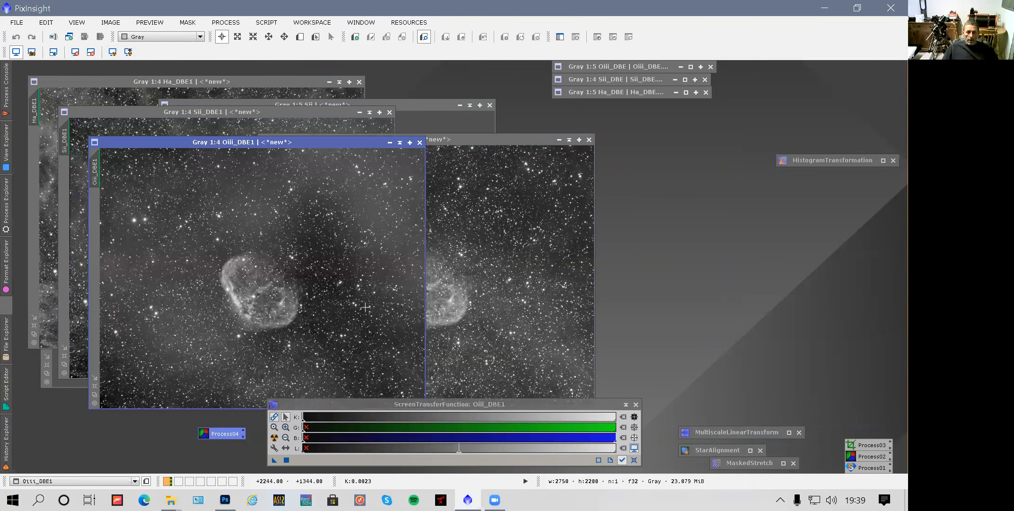
Compare Oiii_DBE1 with the original Oiii image and discard the corrected version.
{"action": "left_click_drag", "start_coordinate": [226, 145], "coordinate": [439, 112]}
{"action": "left_click_drag", "start_coordinate": [232, 123], "coordinate": [420, 122]}
{"action": "left_click_drag", "start_coordinate": [331, 159], "coordinate": [181, 120]}
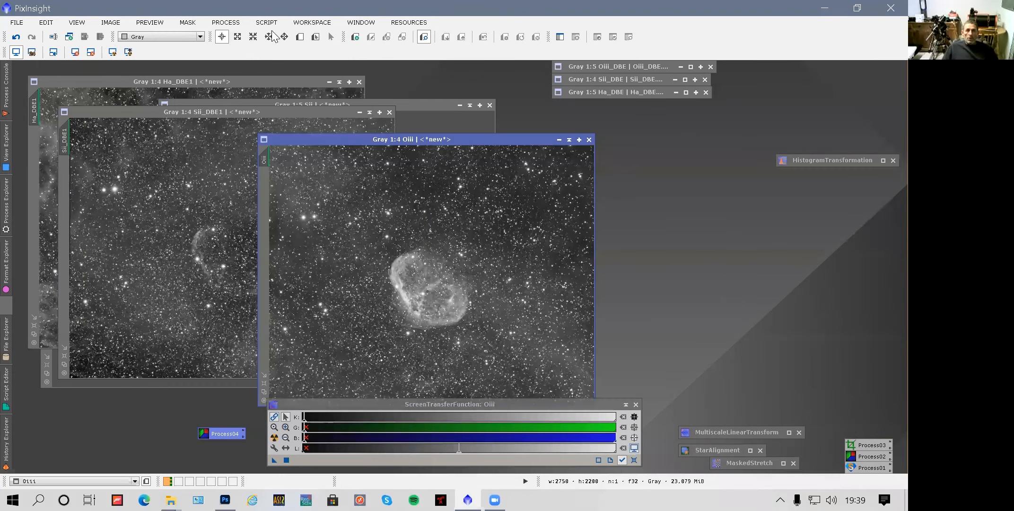
Start DynamicBackgroundExtraction on the Oiii image and generate samples with radius 10 and 10 samples per row.
{"action": "left_click", "coordinate": [226, 22]}
{"action": "mouse_move", "coordinate": [375, 31]}
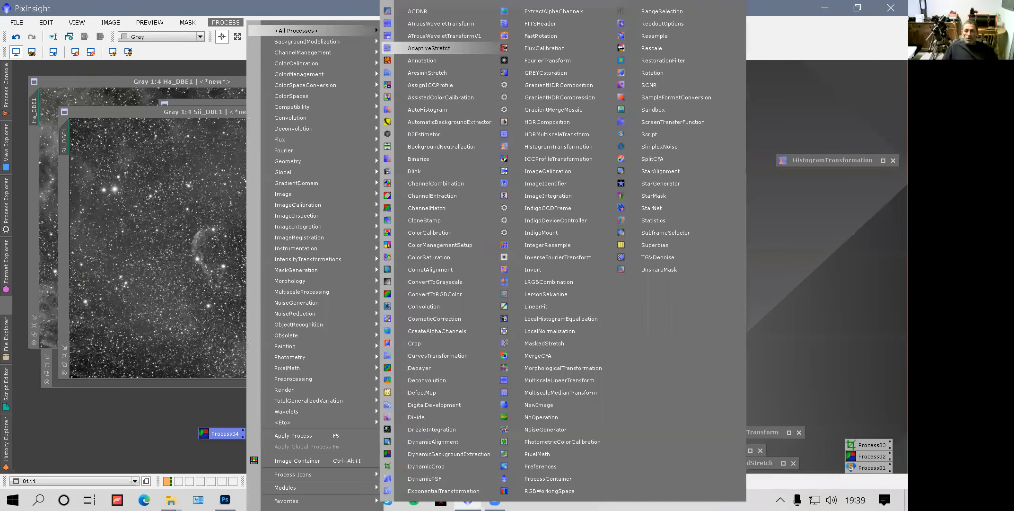
{"action": "left_click", "coordinate": [469, 454]}
{"action": "mouse_move", "coordinate": [558, 62]}
{"action": "left_mouse_down"}
{"action": "mouse_move", "coordinate": [658, 29]}
{"action": "mouse_move", "coordinate": [553, 47]}
{"action": "left_mouse_up"}
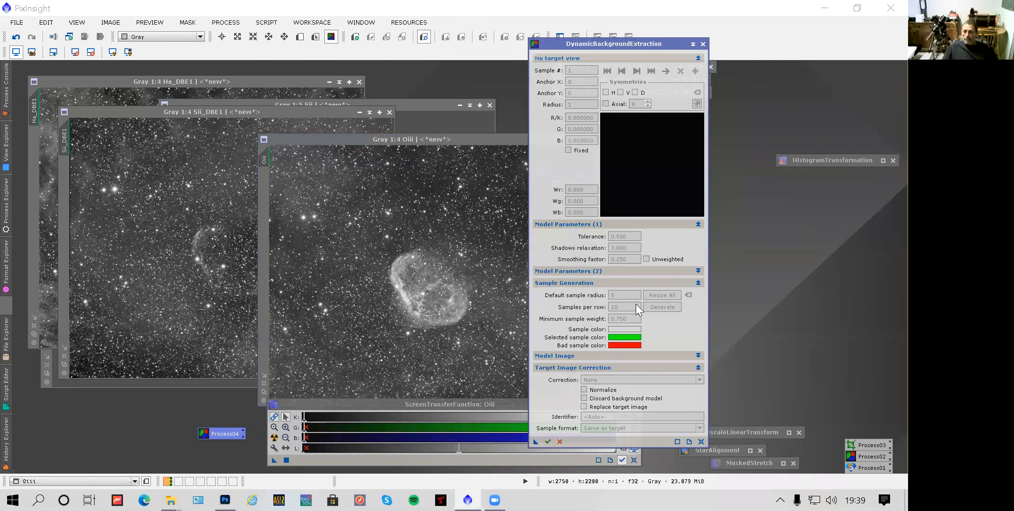
{"action": "left_click", "coordinate": [660, 306]}
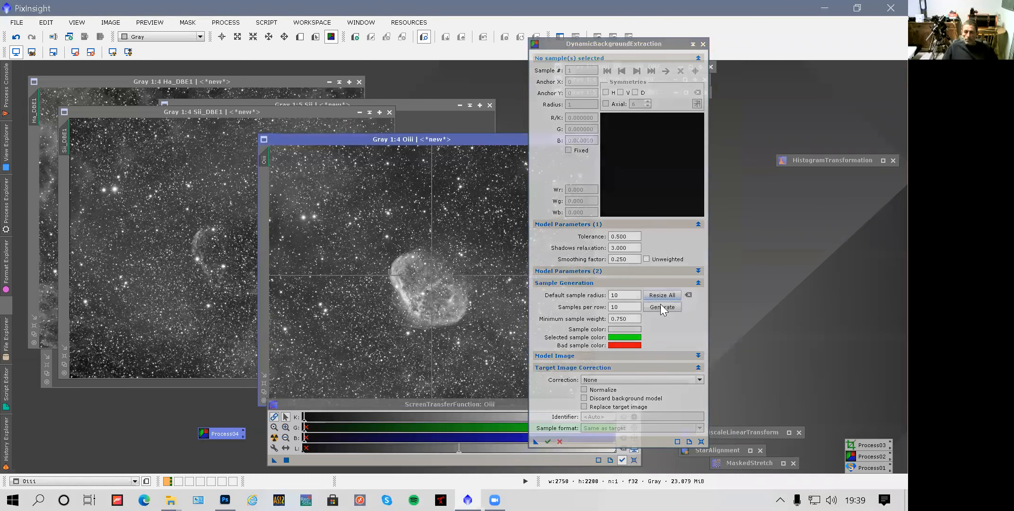
{"action": "left_click", "coordinate": [660, 306]}
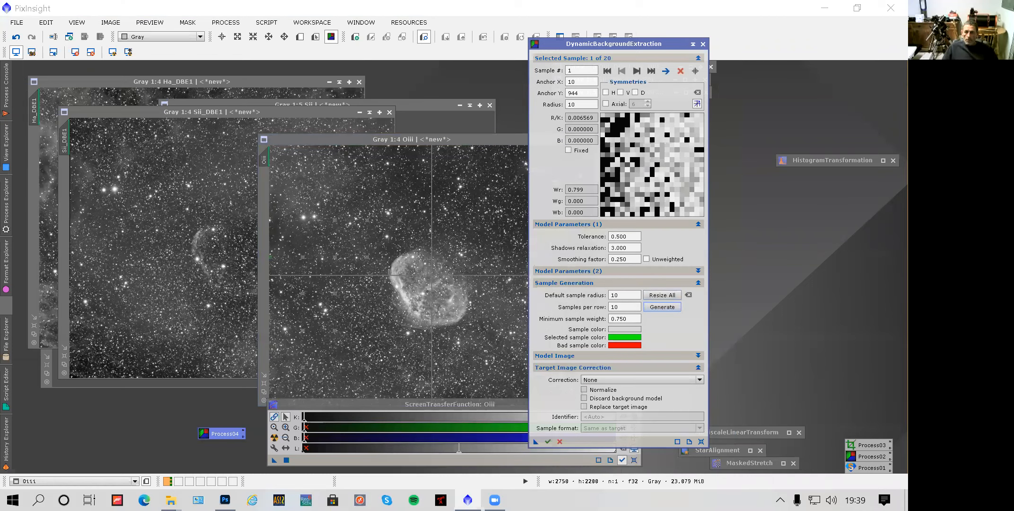
Add background samples by hand along the upper and left edges of the Oiii image.
{"action": "left_click", "coordinate": [497, 241]}
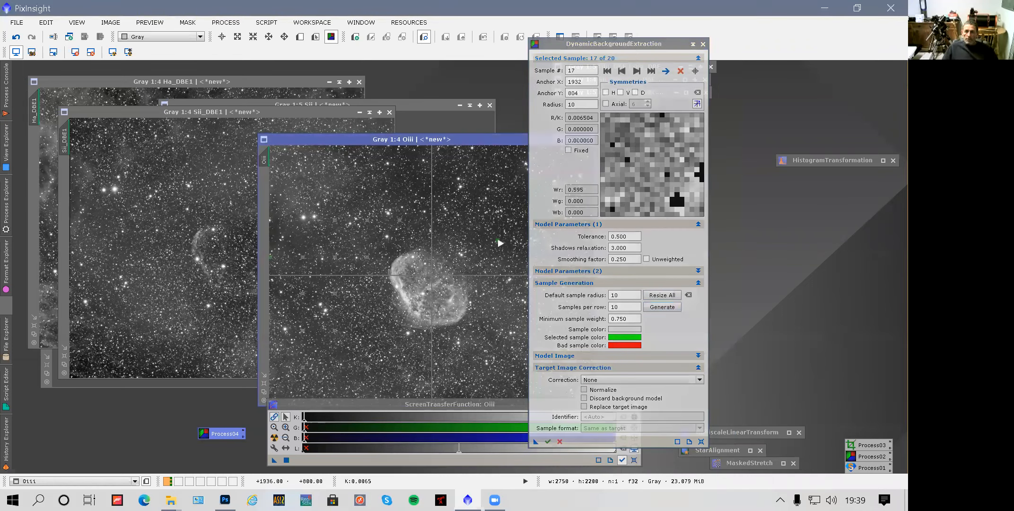
{"action": "left_click", "coordinate": [448, 157]}
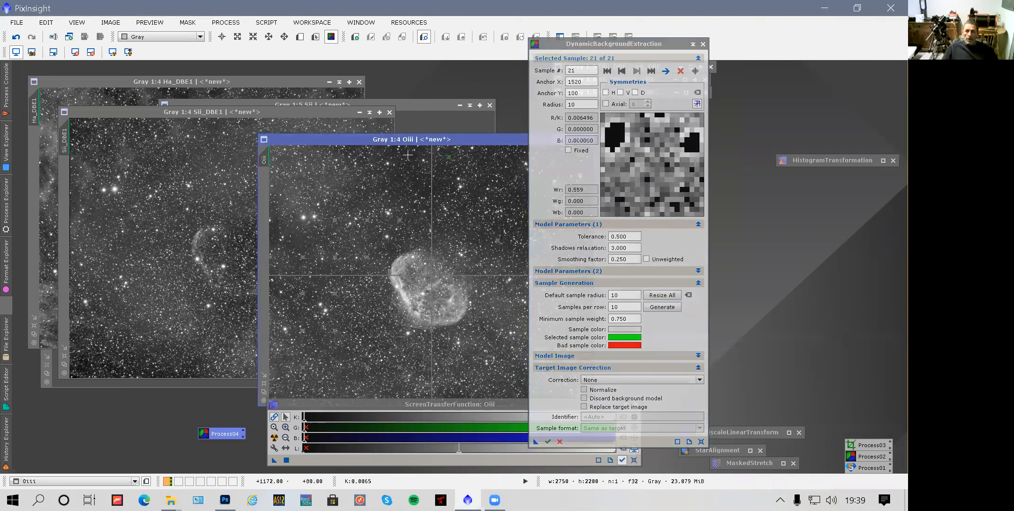
{"action": "left_click", "coordinate": [408, 156]}
{"action": "left_click", "coordinate": [275, 226]}
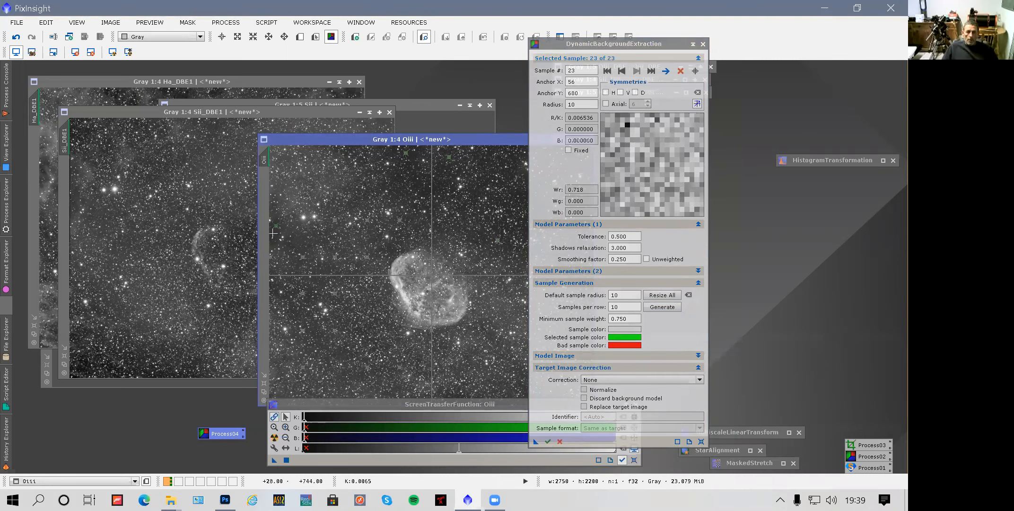
{"action": "left_click", "coordinate": [274, 236]}
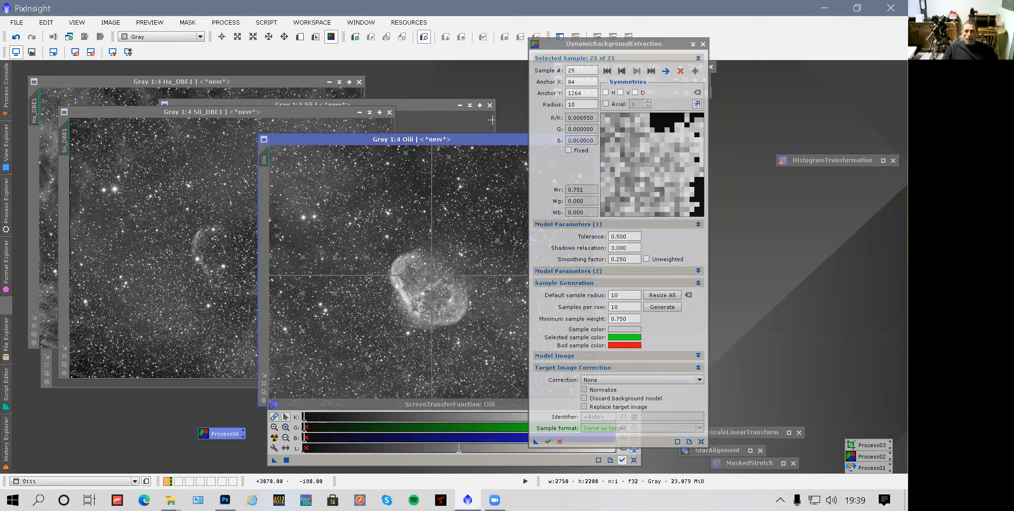
Place more background samples in the upper-right area and along the right and bottom edges of the Oiii image.
{"action": "left_click_drag", "start_coordinate": [481, 141], "coordinate": [405, 128]}
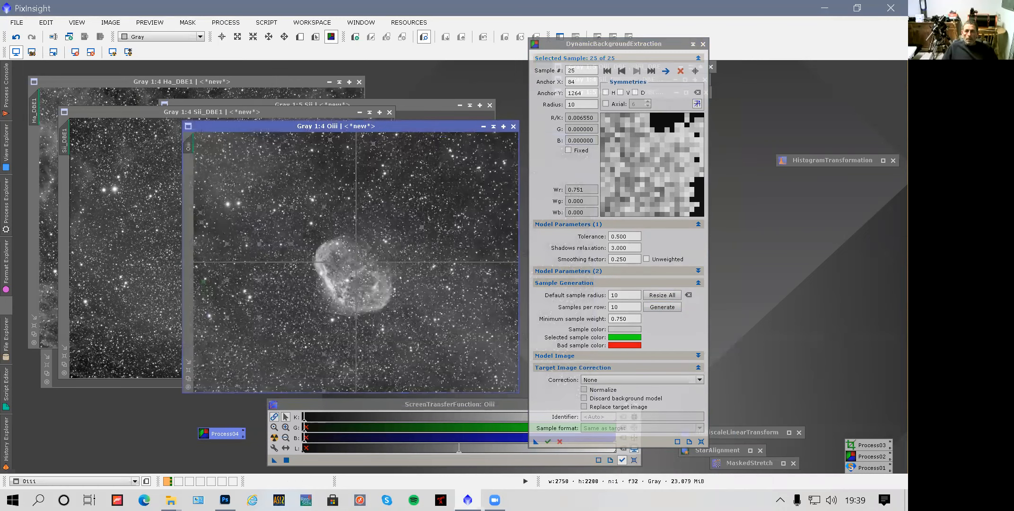
{"action": "left_click", "coordinate": [446, 179]}
{"action": "left_click", "coordinate": [465, 200]}
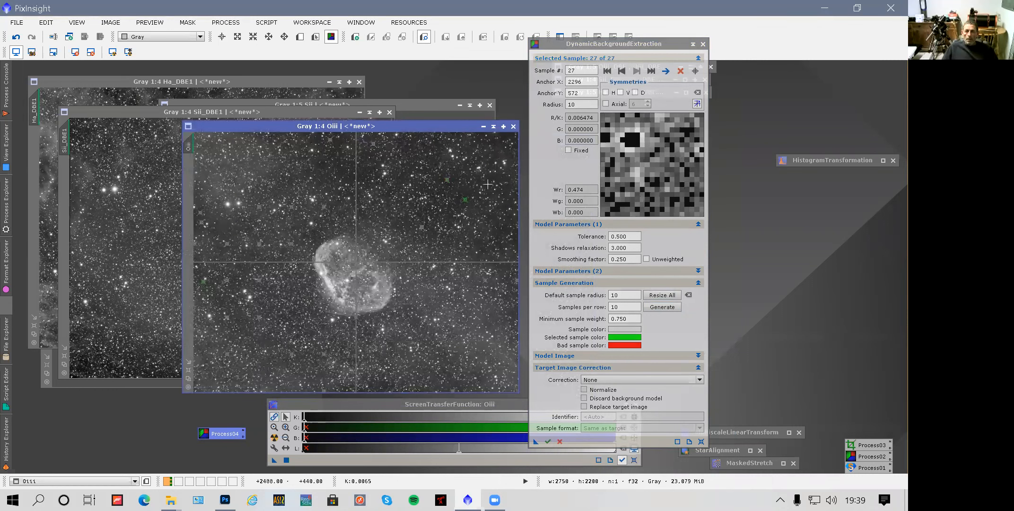
{"action": "left_click", "coordinate": [508, 136]}
{"action": "left_click", "coordinate": [512, 191]}
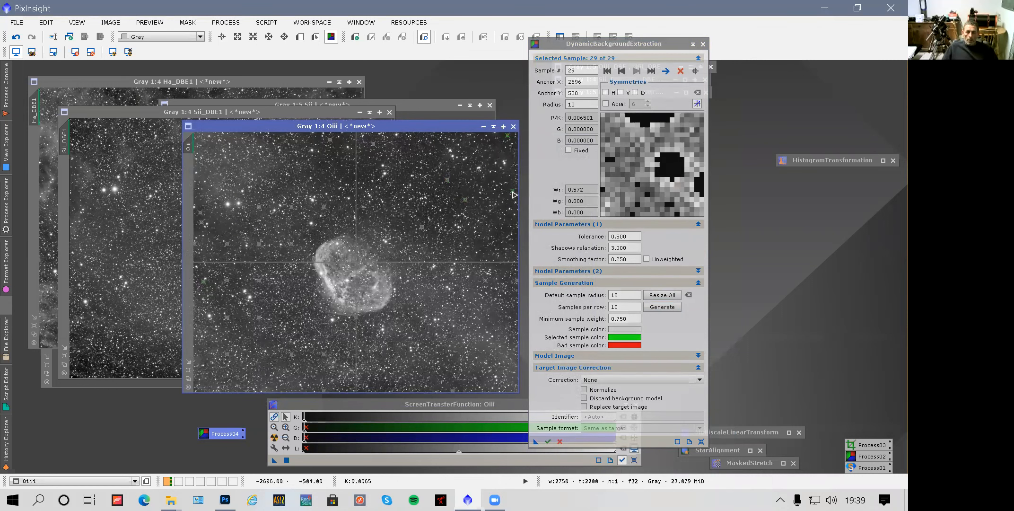
{"action": "left_click", "coordinate": [513, 235]}
{"action": "left_click", "coordinate": [379, 383]}
{"action": "left_click", "coordinate": [363, 390]}
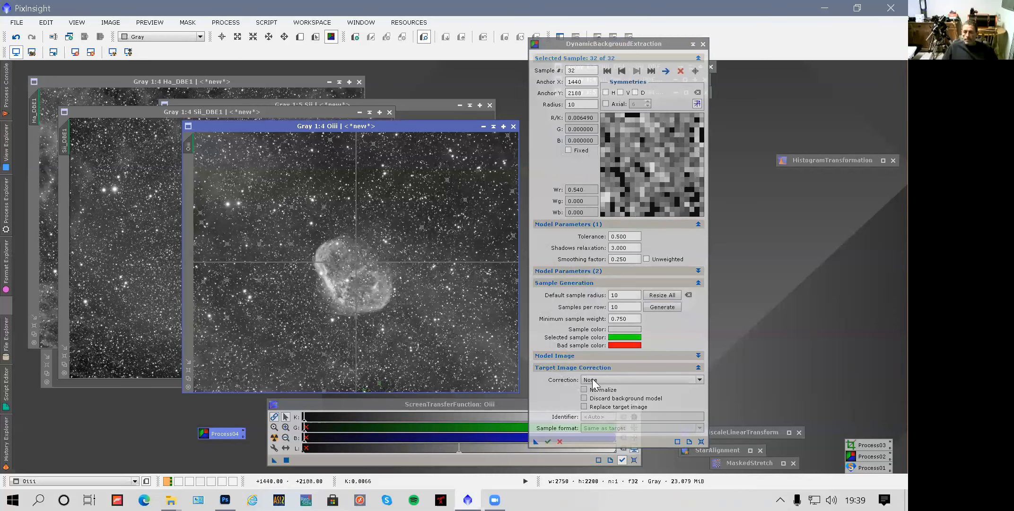
Run the Oiii background extraction with Subtraction correction and auto-stretch the corrected image.
{"action": "left_click", "coordinate": [600, 391]}
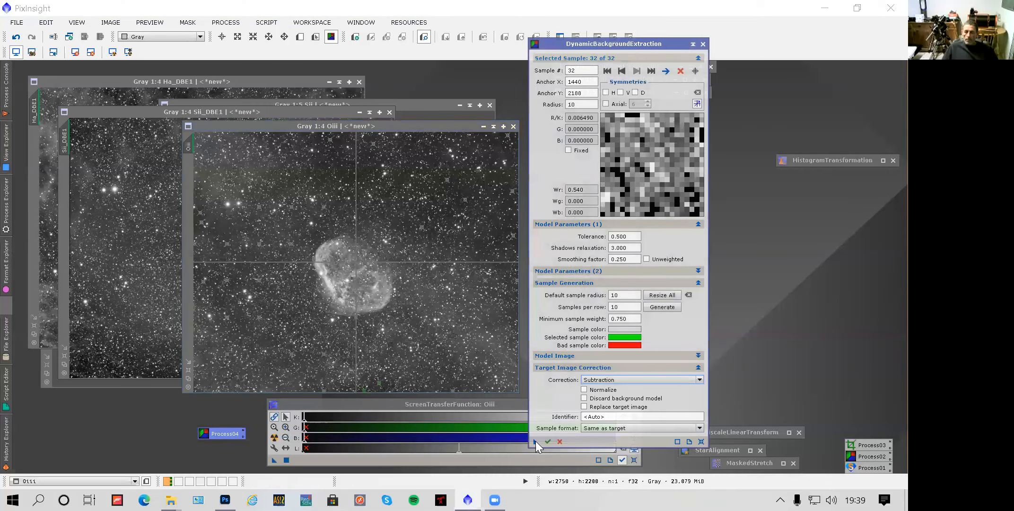
{"action": "left_click_drag", "start_coordinate": [463, 349], "coordinate": [452, 249]}
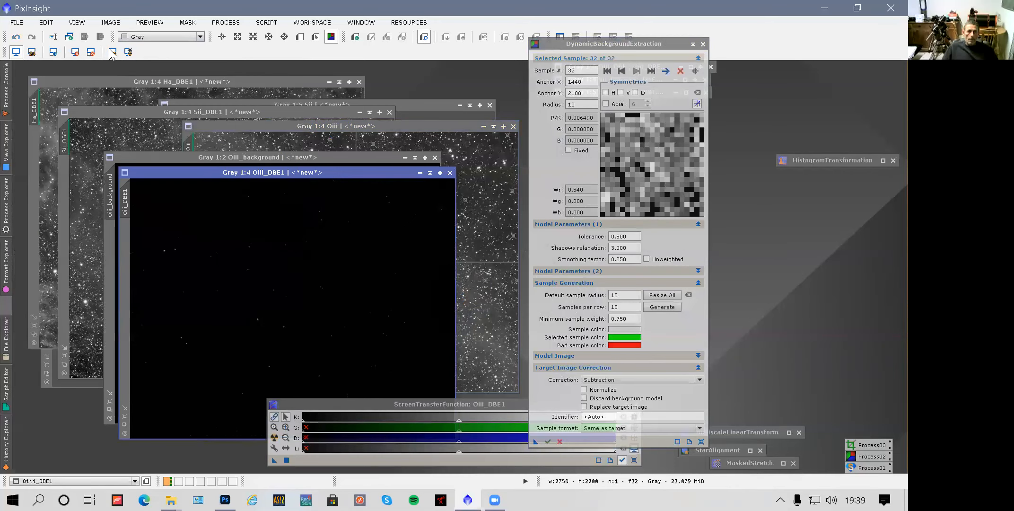
{"action": "key", "text": "ctrl+a"}
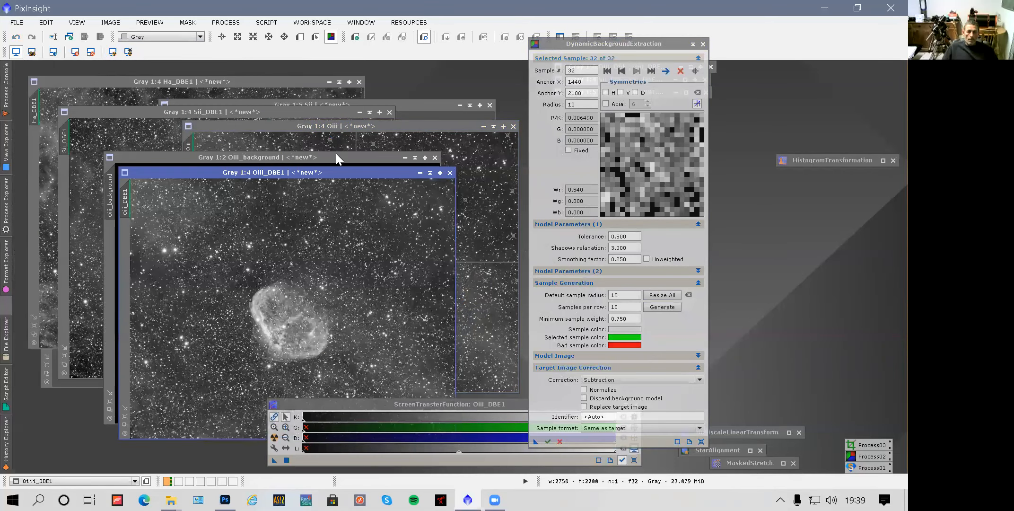
Close the Oiii_background image and end the DynamicBackgroundExtraction session.
{"action": "left_click", "coordinate": [435, 157]}
{"action": "left_click", "coordinate": [706, 42]}
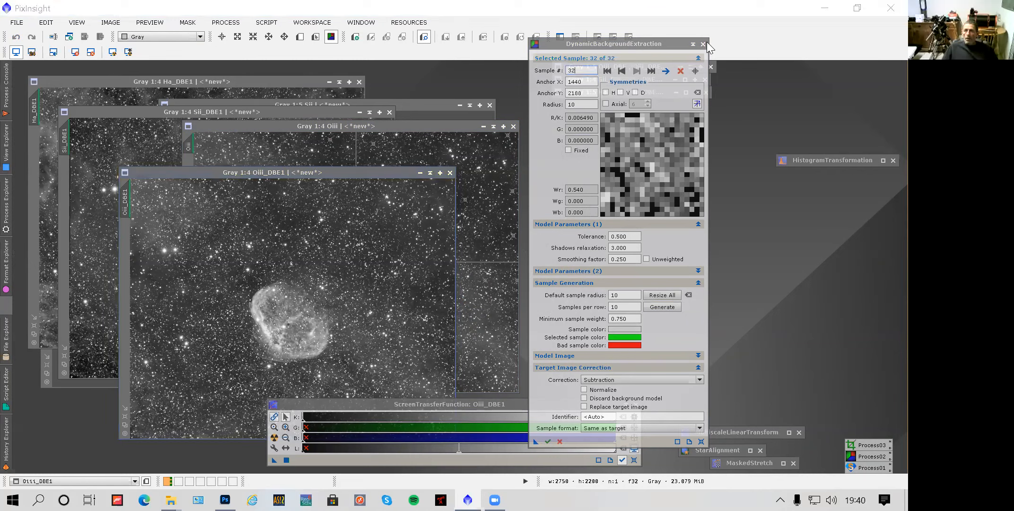
{"action": "left_click", "coordinate": [704, 43]}
{"action": "left_click", "coordinate": [429, 267]}
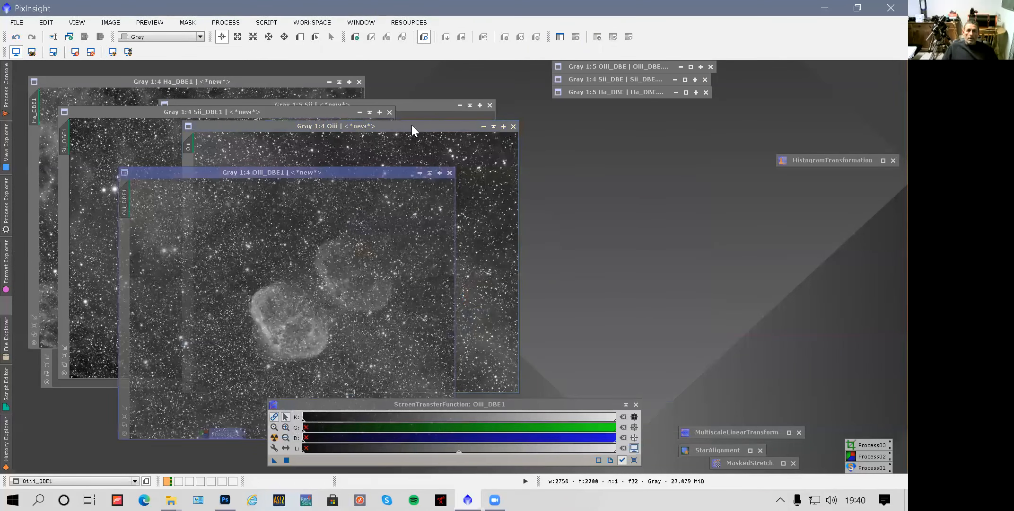
Compare the newly corrected Oiii_DBE1 image with the original Oiii image side by side.
{"action": "left_click_drag", "start_coordinate": [513, 128], "coordinate": [639, 127]}
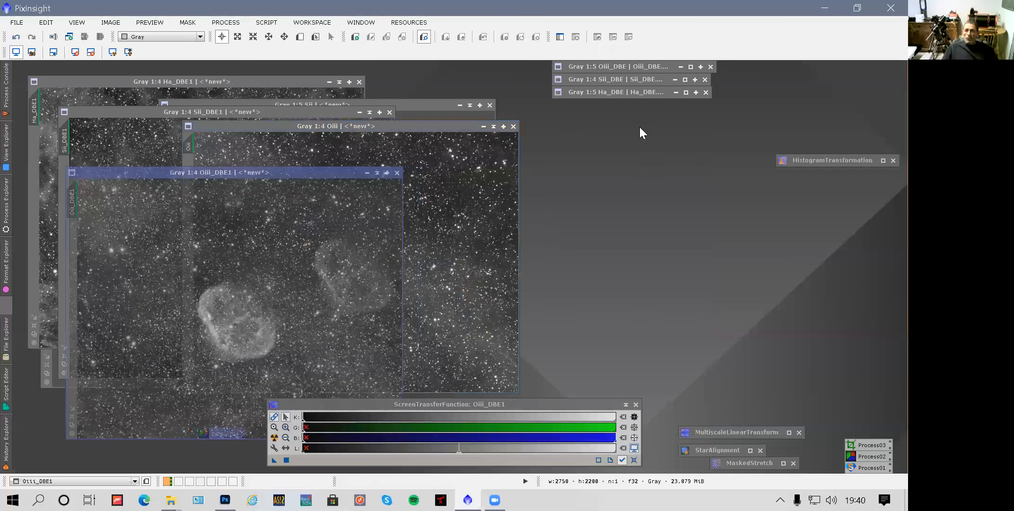
{"action": "left_click_drag", "start_coordinate": [574, 121], "coordinate": [292, 112]}
{"action": "left_click_drag", "start_coordinate": [402, 106], "coordinate": [403, 107]}
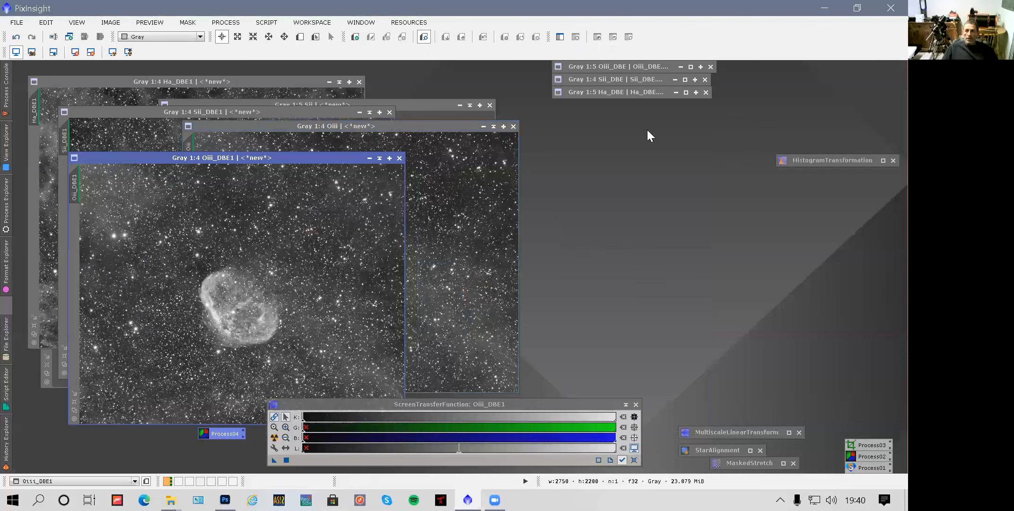
{"action": "left_click", "coordinate": [466, 126]}
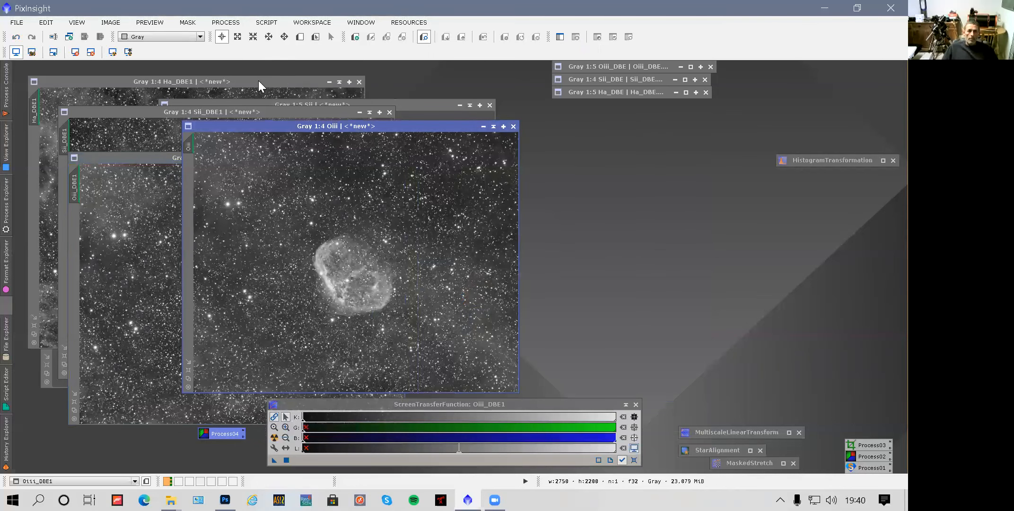
Close the original Oiii, Sii and Ha images, leaving their DBE1 versions open.
{"action": "left_click_drag", "start_coordinate": [270, 102], "coordinate": [430, 127]}
{"action": "left_click", "coordinate": [651, 131]}
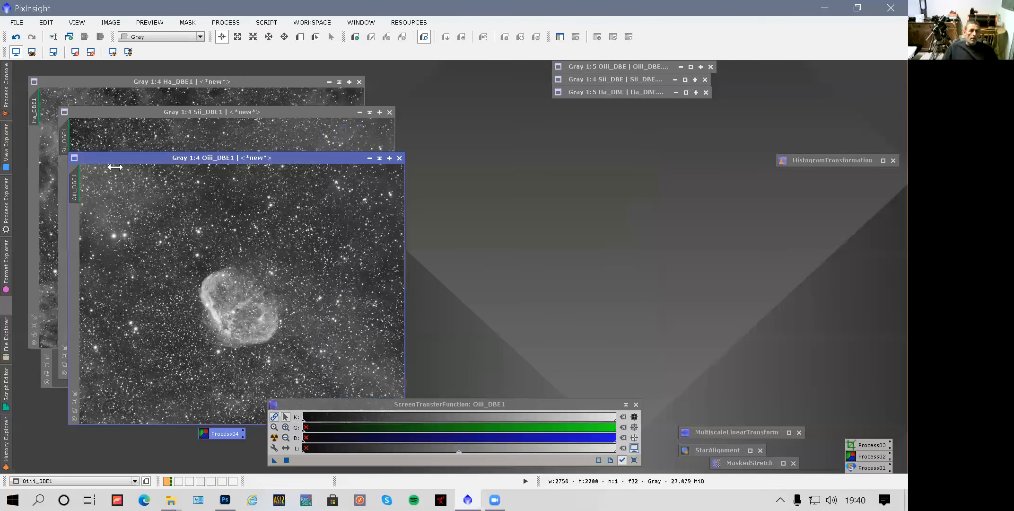
{"action": "left_click", "coordinate": [53, 186]}
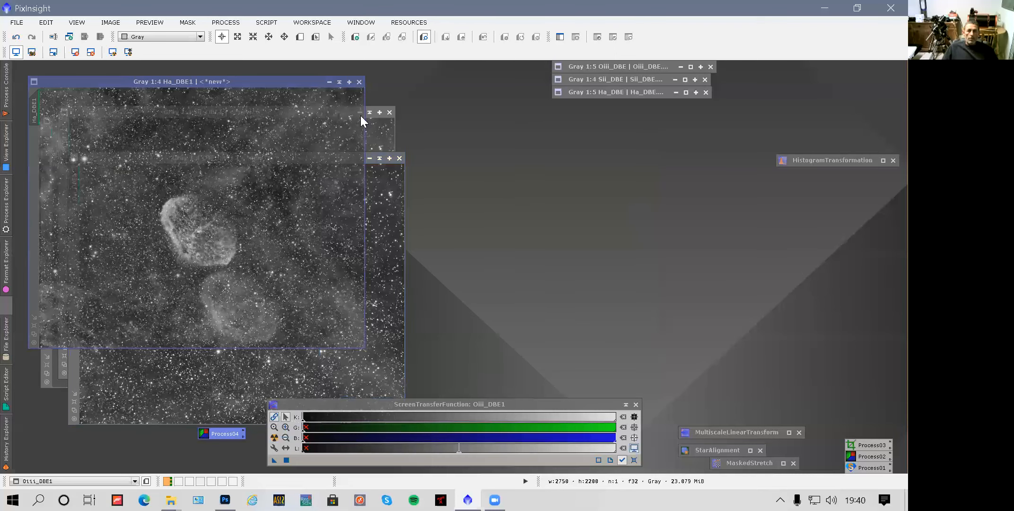
{"action": "left_click_drag", "start_coordinate": [369, 119], "coordinate": [331, 127]}
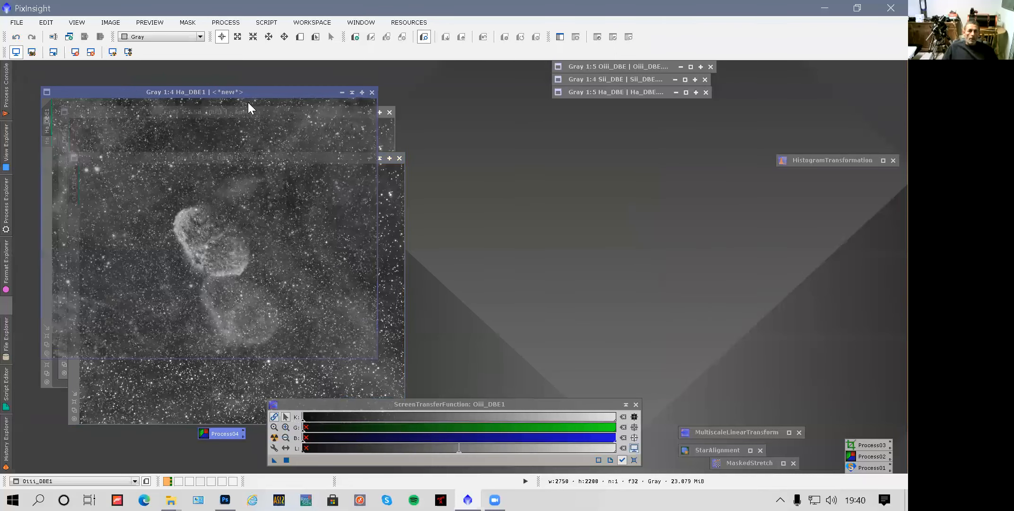
{"action": "left_click_drag", "start_coordinate": [248, 102], "coordinate": [244, 78]}
{"action": "left_click_drag", "start_coordinate": [233, 138], "coordinate": [286, 158]}
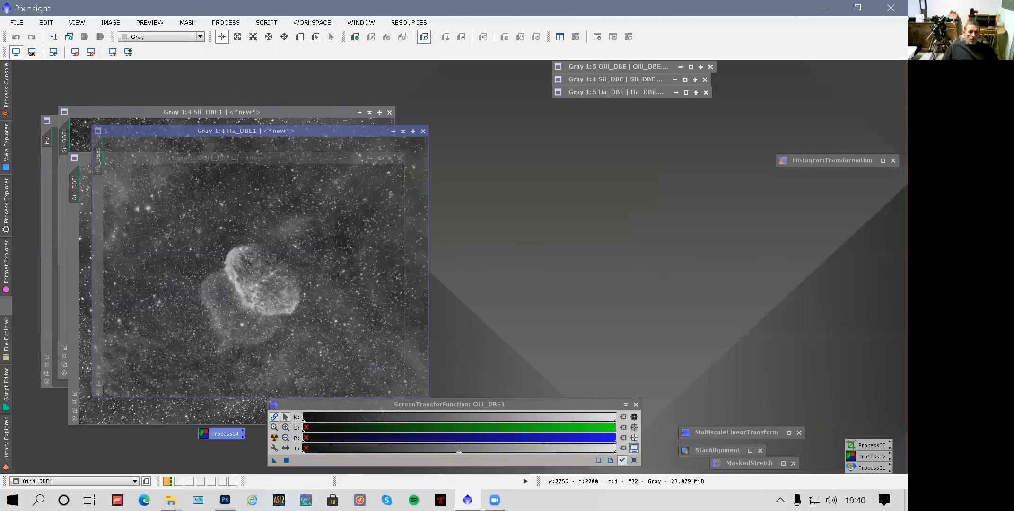
{"action": "left_click_drag", "start_coordinate": [340, 164], "coordinate": [278, 112]}
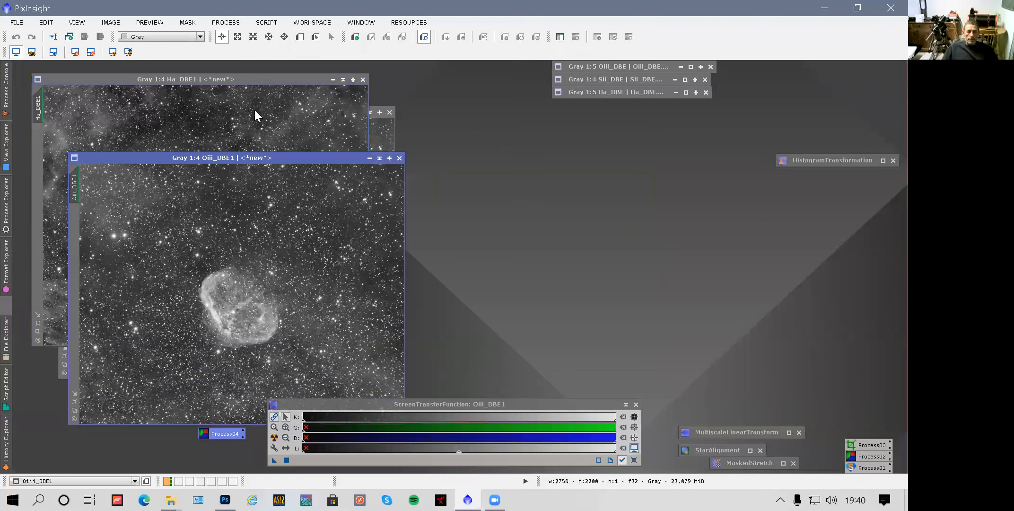
Spread out the Ha_DBE1, Oiii_DBE1 and Sii_DBE1 images and zoom each out to 1:5.
{"action": "left_click_drag", "start_coordinate": [343, 157], "coordinate": [493, 153]}
{"action": "left_click_drag", "start_coordinate": [549, 130], "coordinate": [567, 126]}
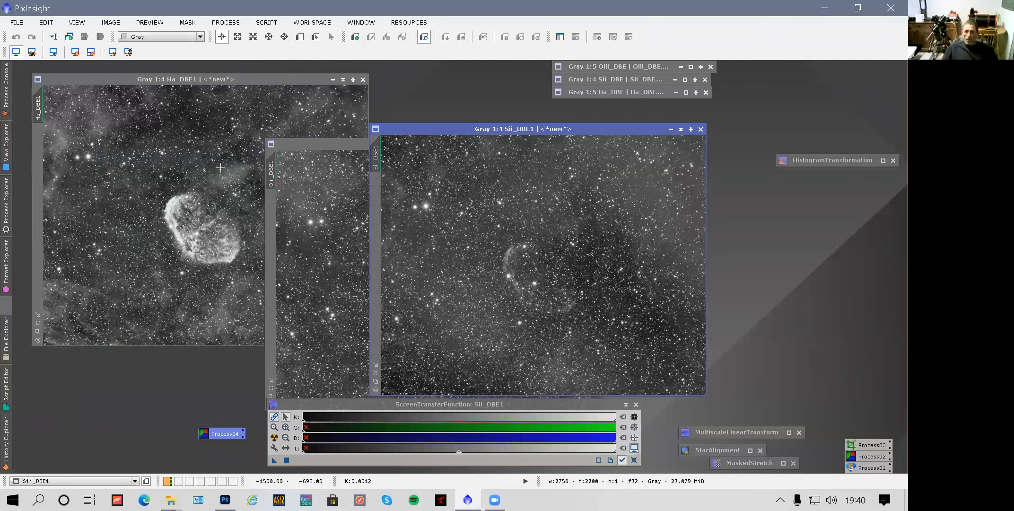
{"action": "scroll", "coordinate": [221, 168], "scroll_direction": "down", "scroll_amount": 1}
{"action": "left_click", "coordinate": [337, 363]}
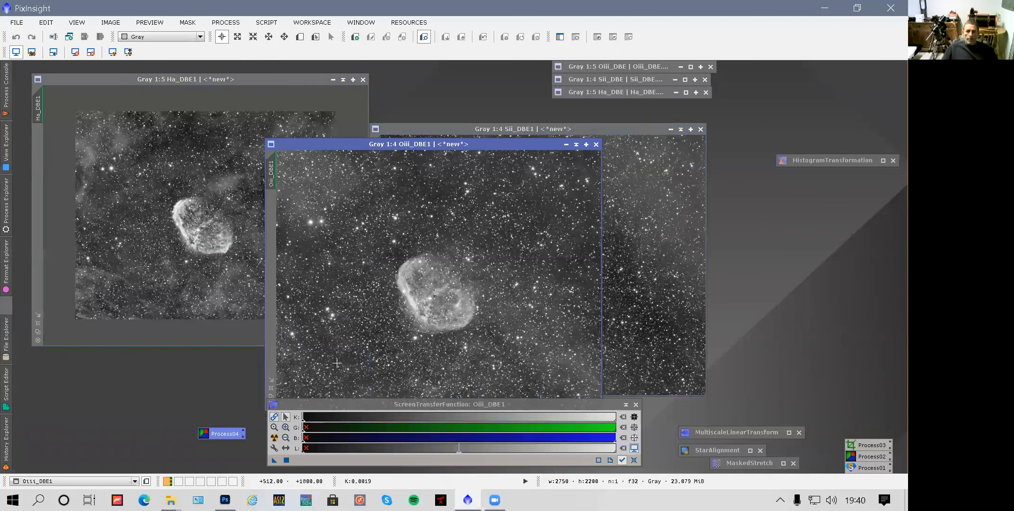
{"action": "scroll", "coordinate": [401, 258], "scroll_direction": "down", "scroll_amount": 1}
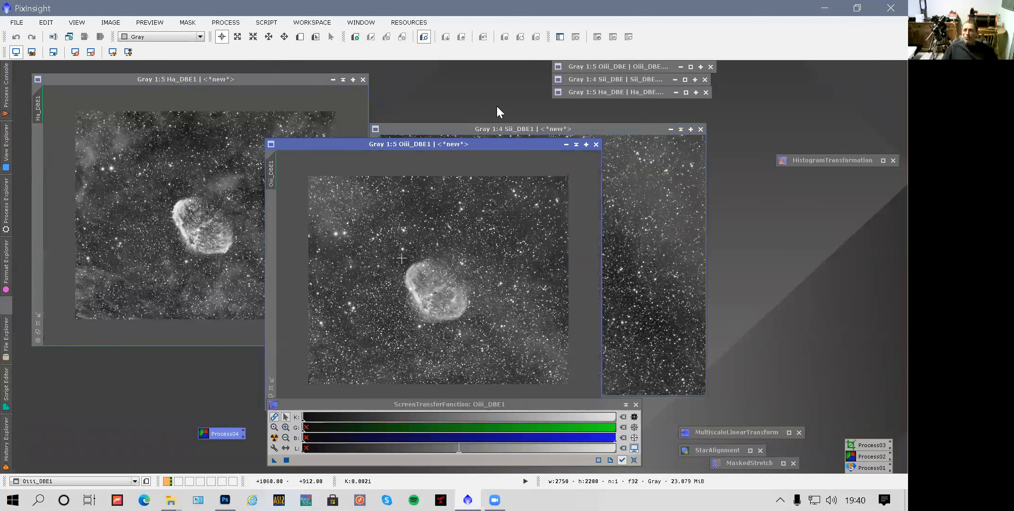
{"action": "left_click", "coordinate": [496, 129]}
{"action": "scroll", "coordinate": [541, 252], "scroll_direction": "down", "scroll_amount": 1}
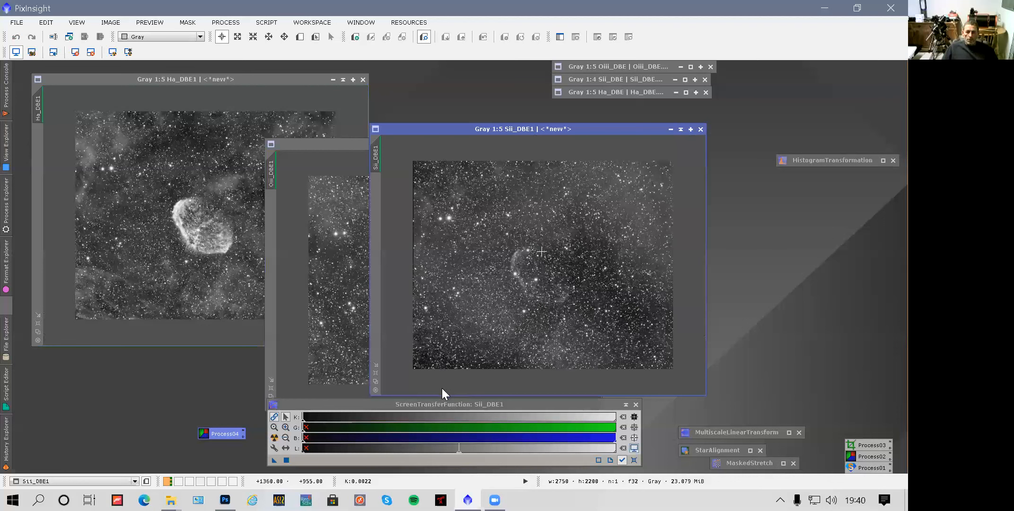
{"action": "key", "text": "alt+p"}
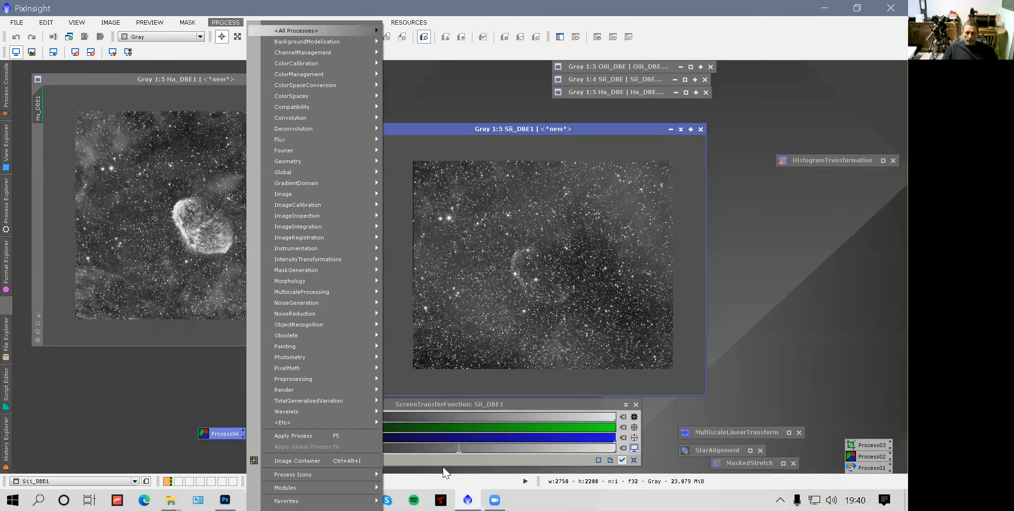
{"action": "key", "text": "Right"}
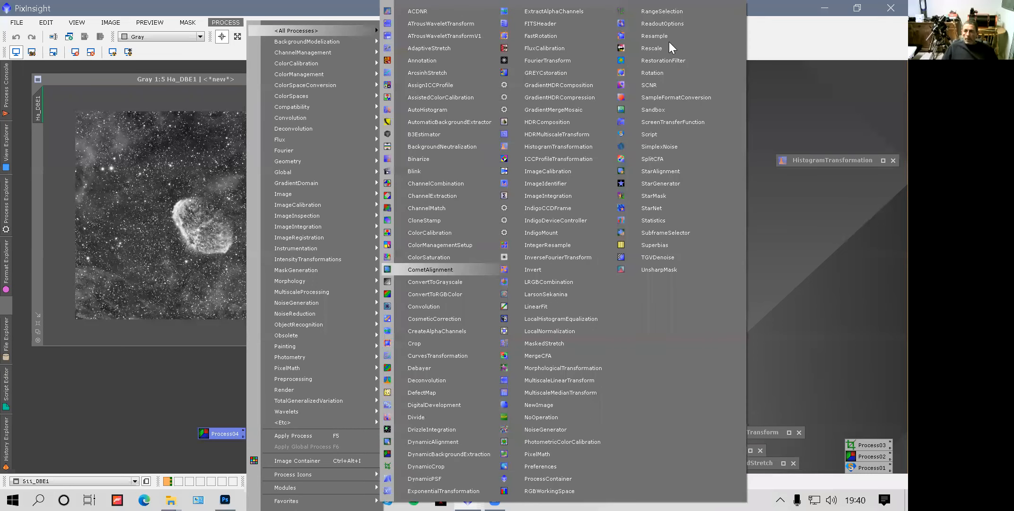
{"action": "key", "text": "Down"}
{"action": "key", "text": "Down"}
{"action": "key", "text": "Down"}
{"action": "key", "text": "Down"}
{"action": "key", "text": "Down"}
{"action": "key", "text": "Down"}
{"action": "key", "text": "Return"}
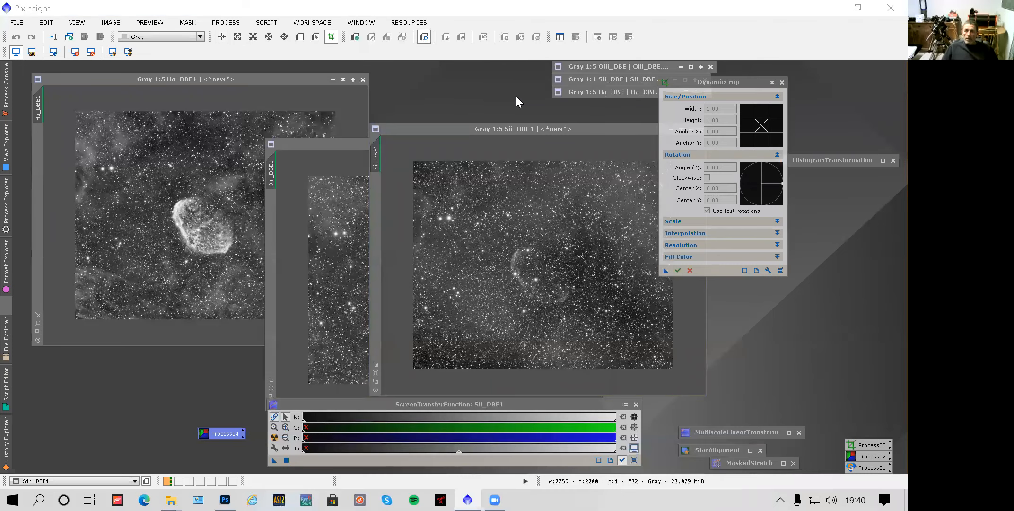
{"action": "left_click", "coordinate": [190, 84]}
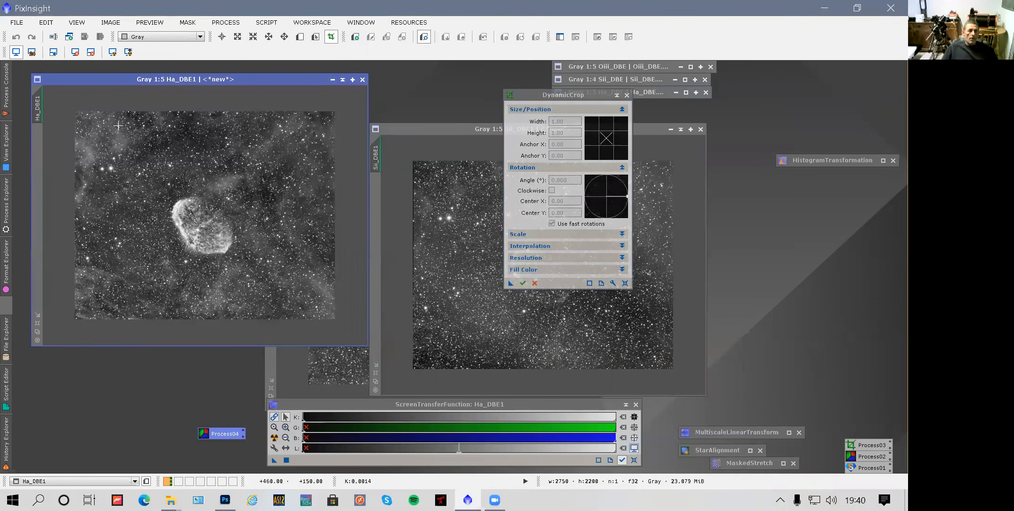
{"action": "left_click", "coordinate": [79, 114]}
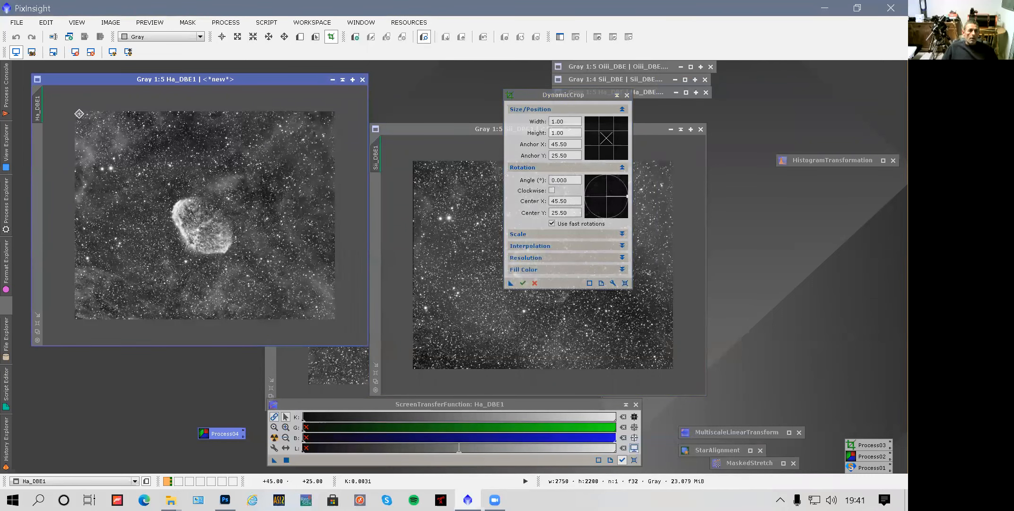
{"action": "left_click", "coordinate": [624, 282]}
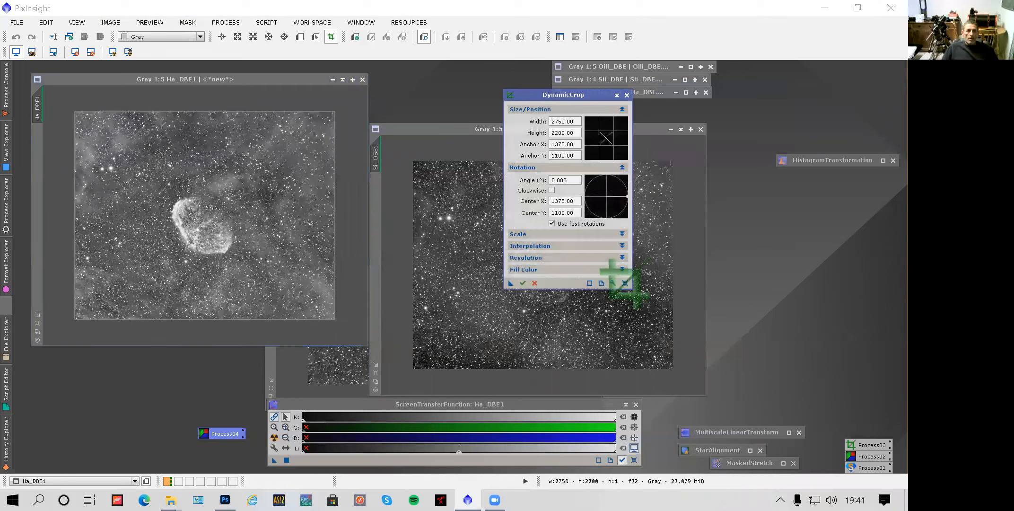
{"action": "left_click", "coordinate": [97, 98]}
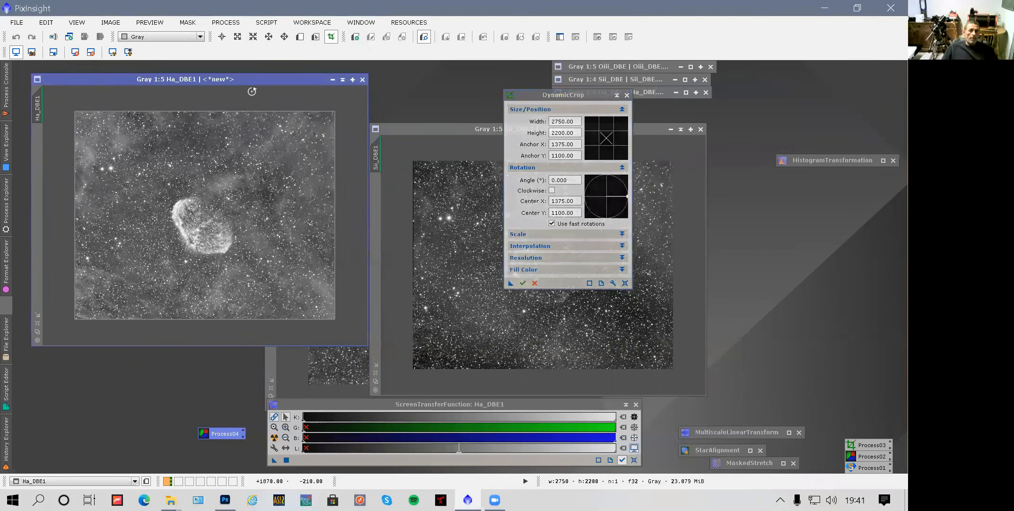
{"action": "left_click", "coordinate": [624, 93]}
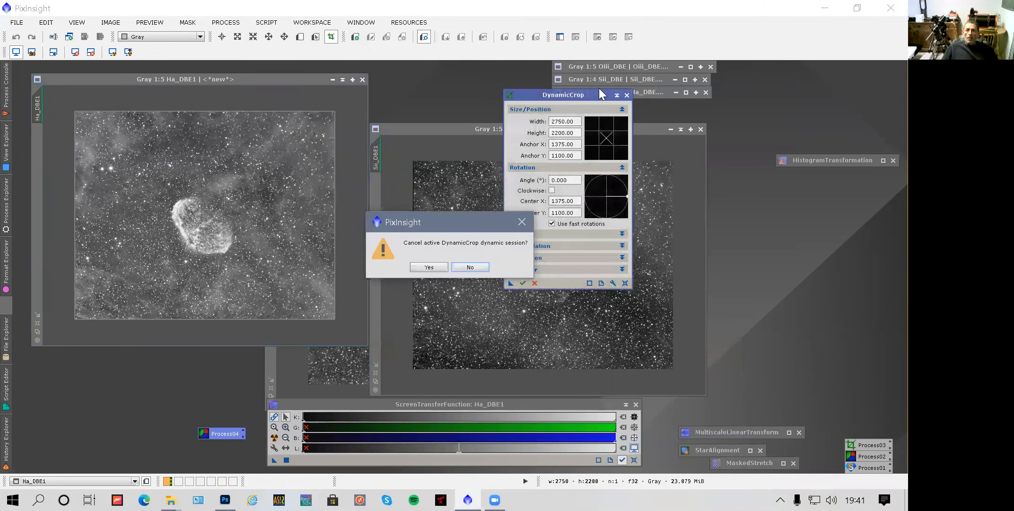
{"action": "left_click", "coordinate": [428, 267]}
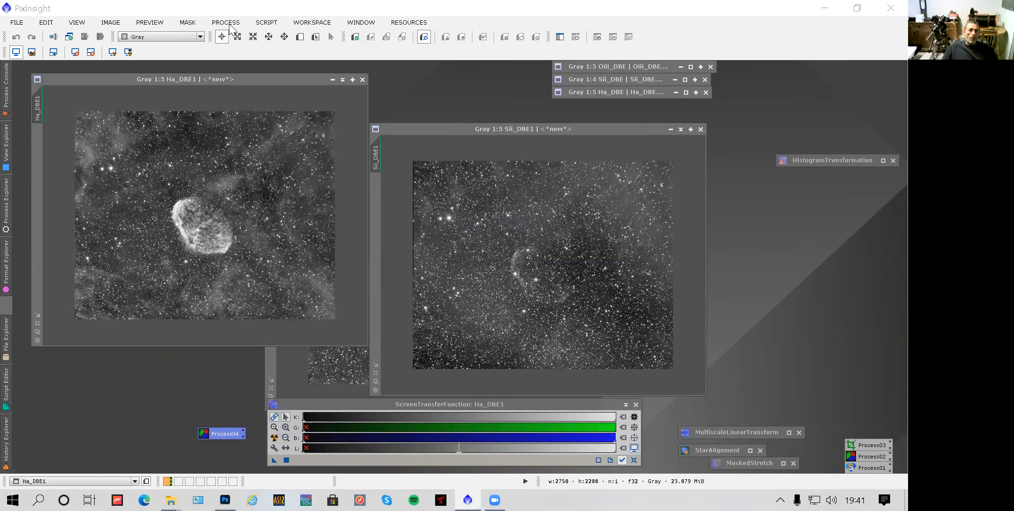
Define a DynamicCrop area of about 2700 × 2140 pixels on Ha_DBE1, store it as a workspace process icon and end the crop session.
{"action": "left_click", "coordinate": [227, 23]}
{"action": "mouse_move", "coordinate": [313, 30]}
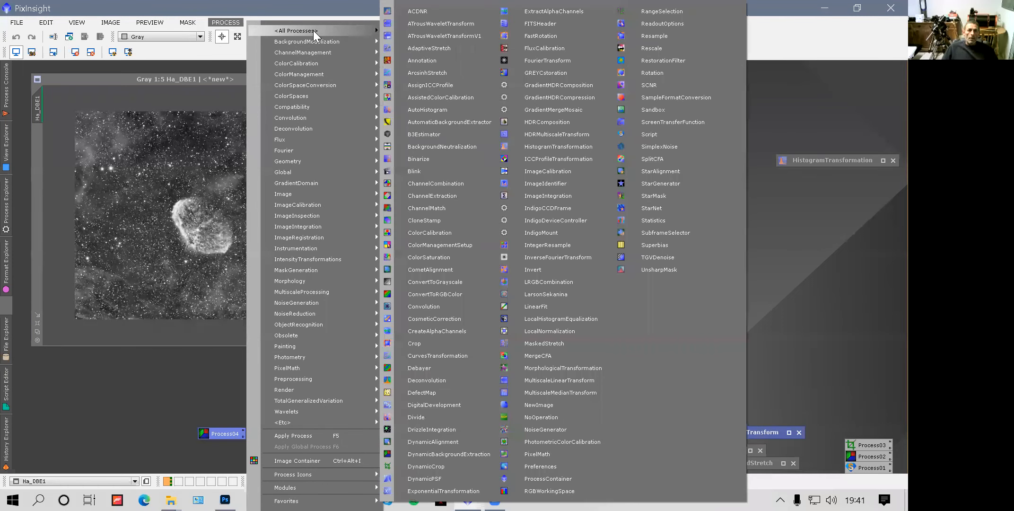
{"action": "left_click", "coordinate": [443, 466]}
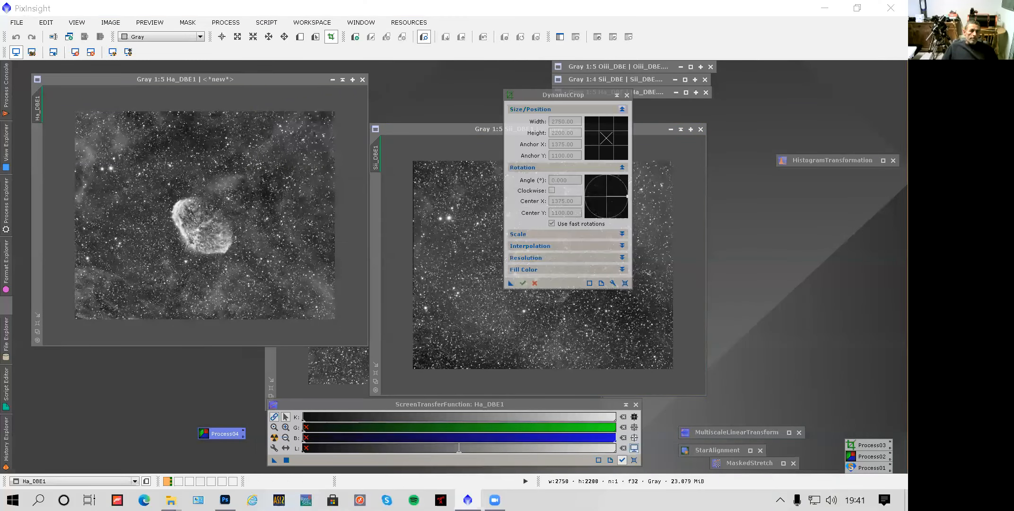
{"action": "left_click_drag", "start_coordinate": [77, 112], "coordinate": [332, 314]}
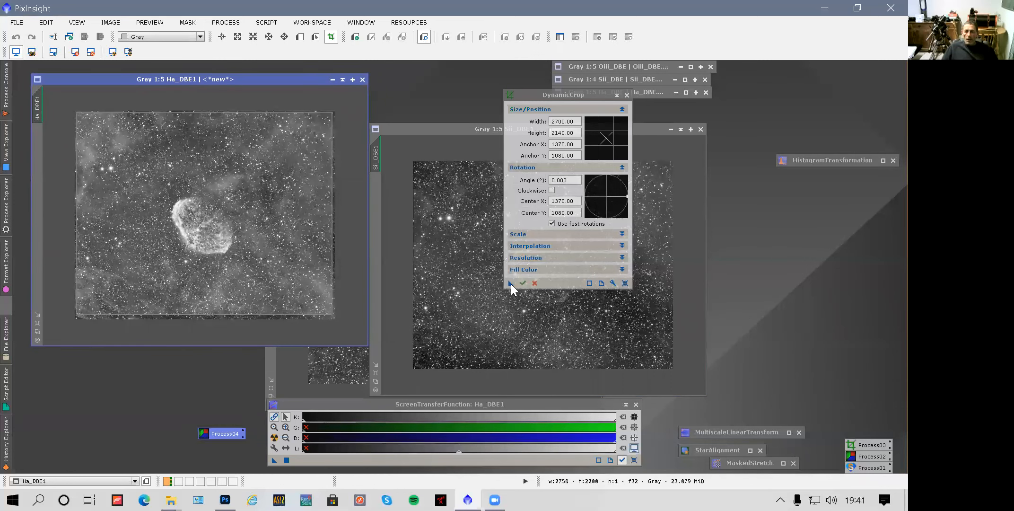
{"action": "left_click_drag", "start_coordinate": [510, 283], "coordinate": [150, 387]}
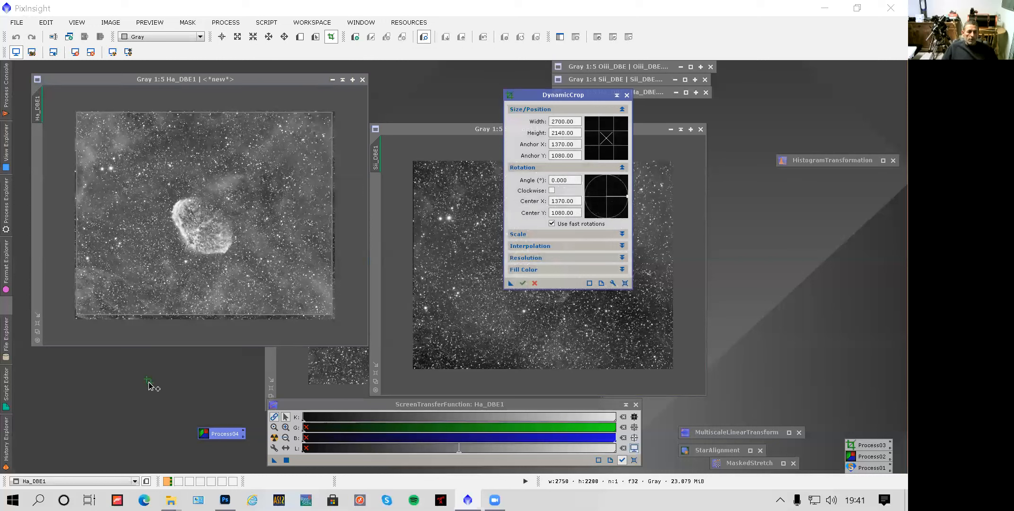
{"action": "left_click", "coordinate": [626, 94]}
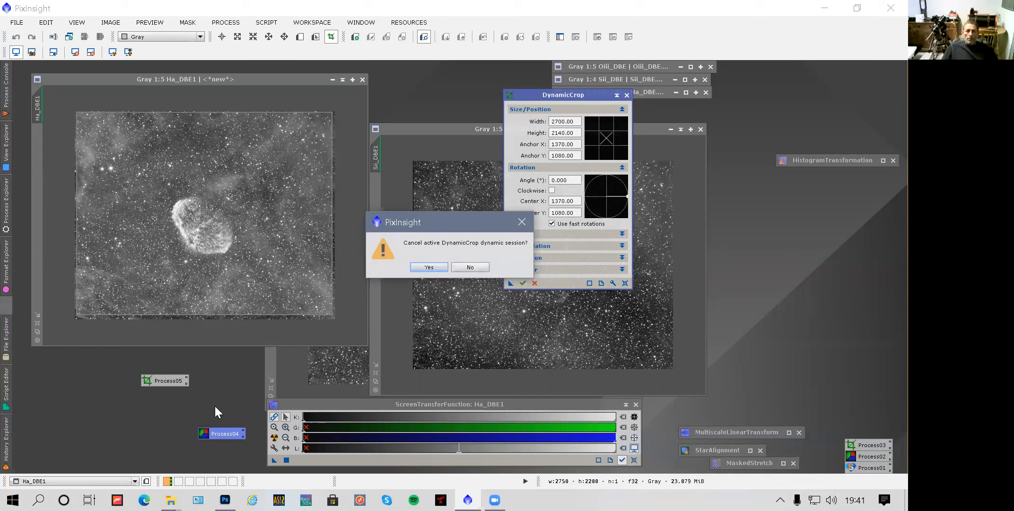
{"action": "left_click", "coordinate": [429, 267]}
Apply the stored crop process to the Ha_DBE1, Sii_DBE1 and Oiii_DBE1 images.
{"action": "left_click_drag", "start_coordinate": [167, 379], "coordinate": [155, 233]}
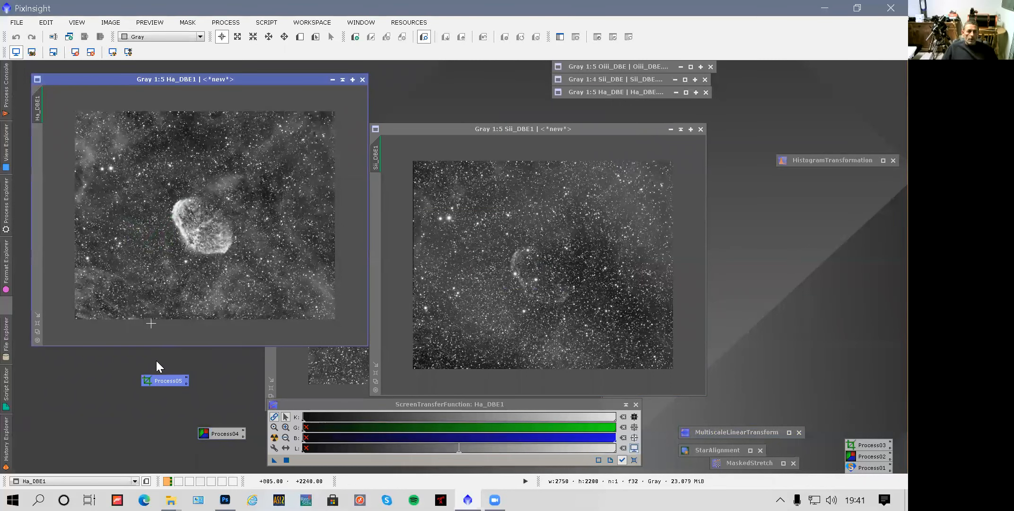
{"action": "left_click_drag", "start_coordinate": [156, 380], "coordinate": [528, 288]}
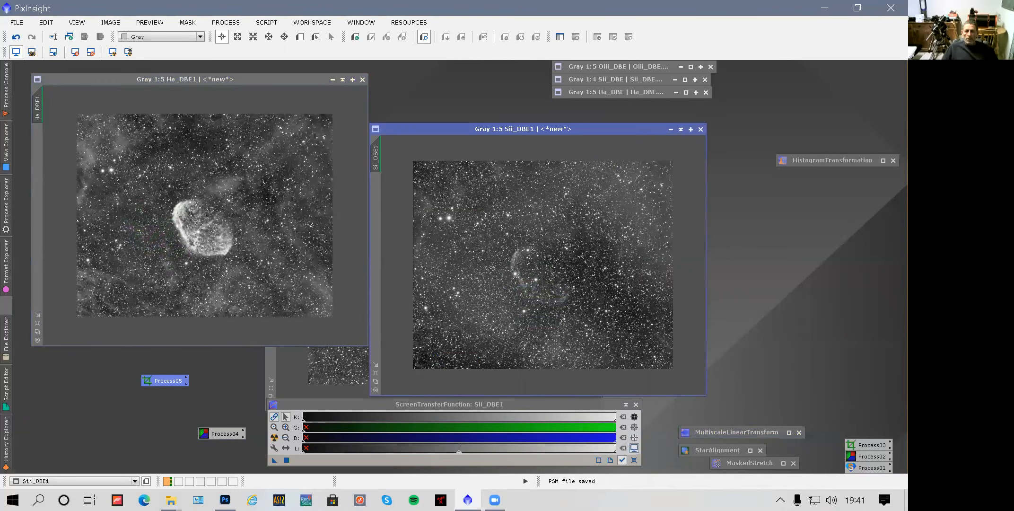
{"action": "left_click_drag", "start_coordinate": [169, 384], "coordinate": [336, 373]}
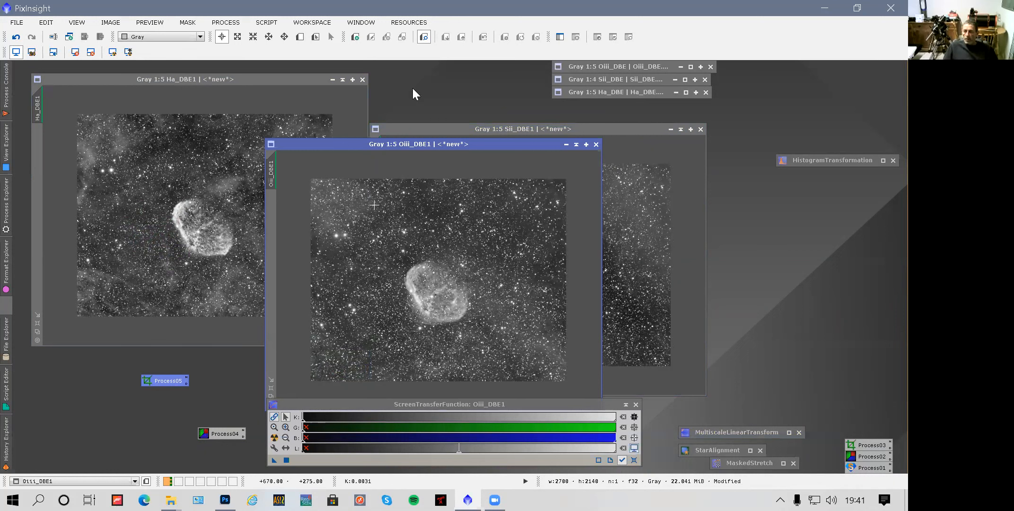
Move the cropped Oiii_DBE1 image higher in the workspace and examine its nebula up close.
{"action": "left_click_drag", "start_coordinate": [362, 144], "coordinate": [355, 87]}
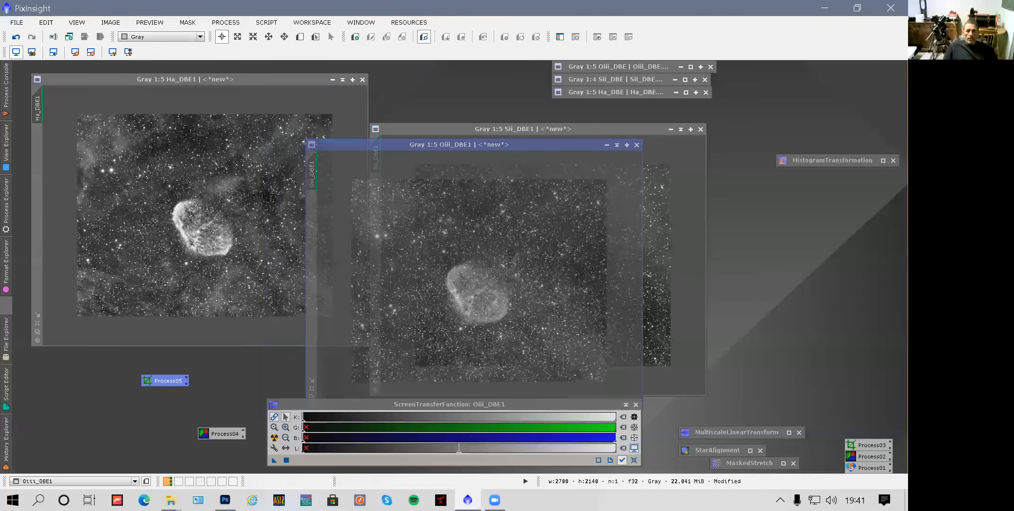
{"action": "left_click_drag", "start_coordinate": [409, 128], "coordinate": [362, 91]}
{"action": "key", "text": "ctrl+1"}
{"action": "scroll", "coordinate": [491, 181], "scroll_direction": "down", "scroll_amount": 1}
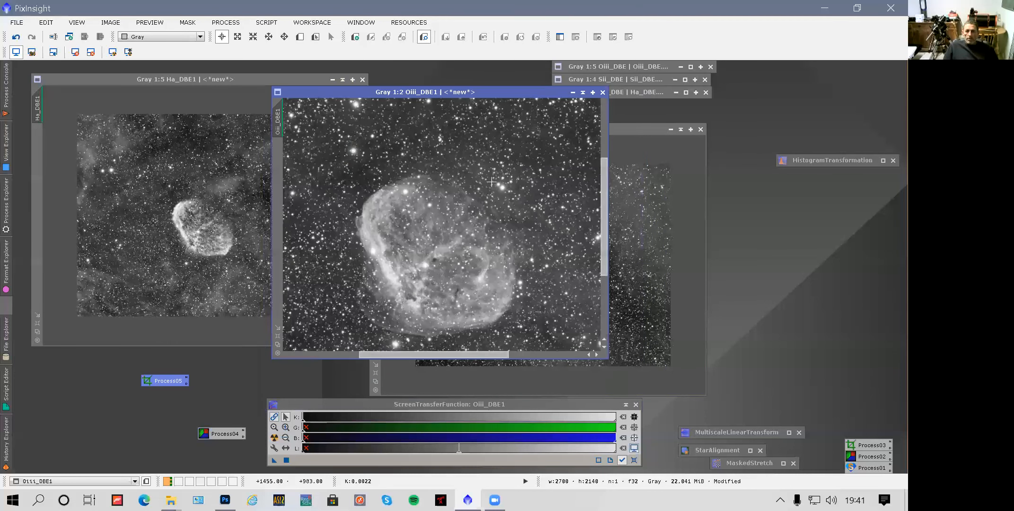
{"action": "scroll", "coordinate": [492, 181], "scroll_direction": "down", "scroll_amount": 2}
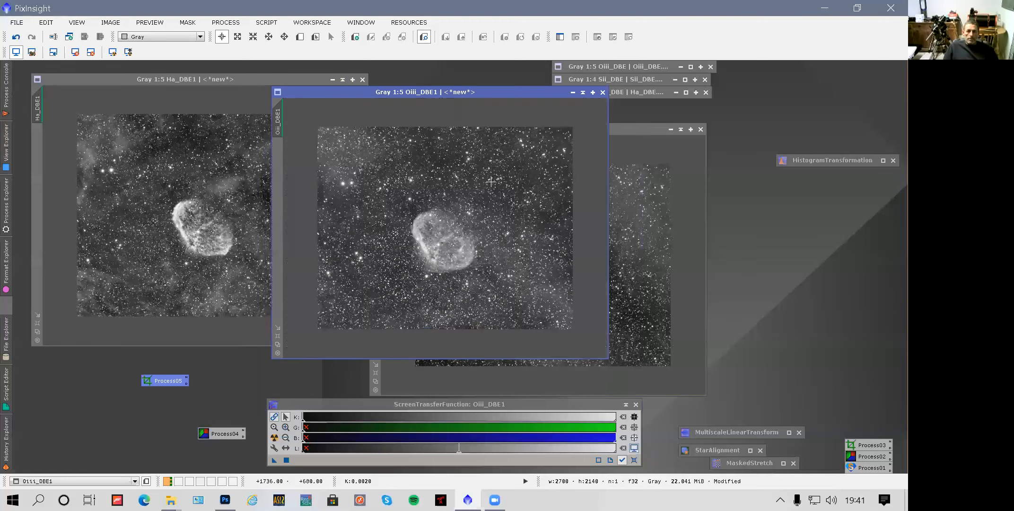
Open the MultiscaleLinearTransform process and place its window between the open images.
{"action": "left_click", "coordinate": [225, 23]}
{"action": "mouse_move", "coordinate": [297, 30]}
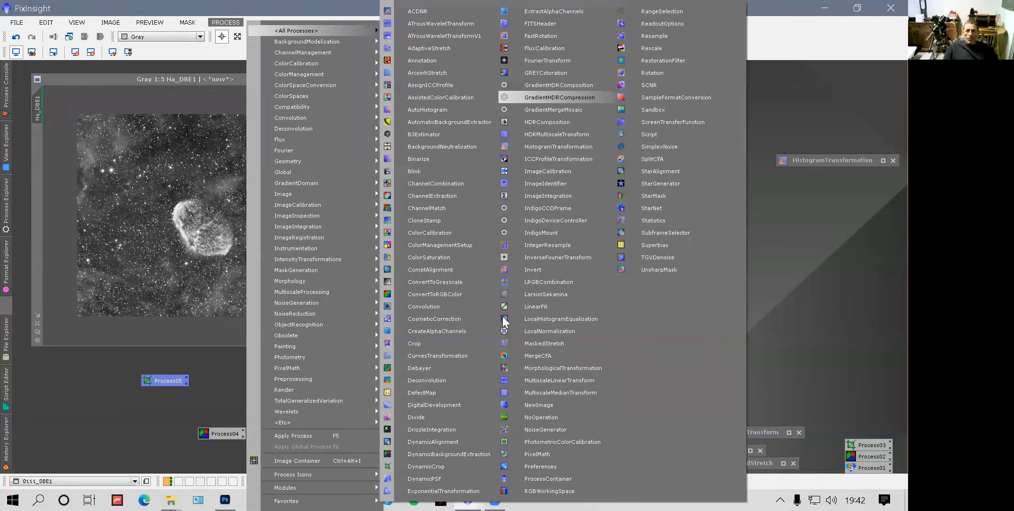
{"action": "left_click", "coordinate": [585, 378]}
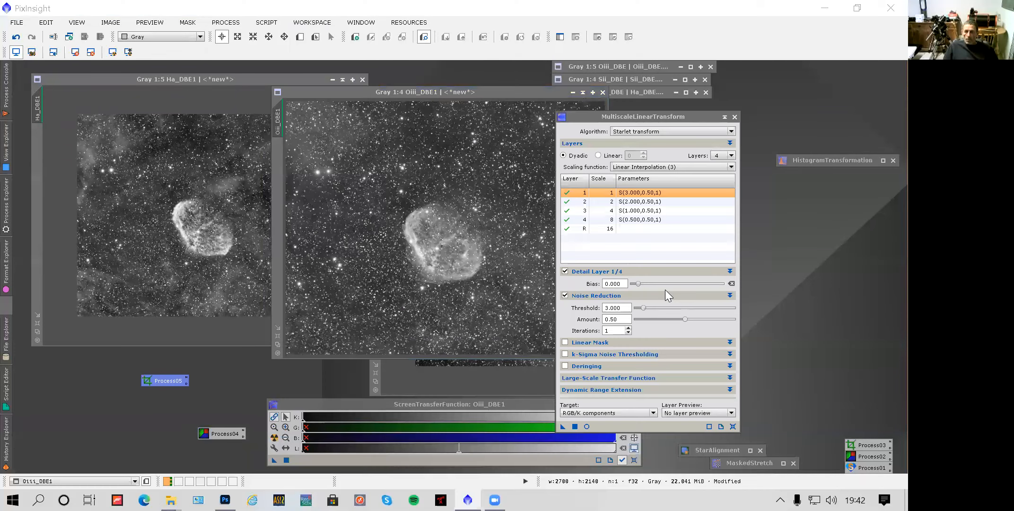
{"action": "left_click_drag", "start_coordinate": [643, 118], "coordinate": [512, 164]}
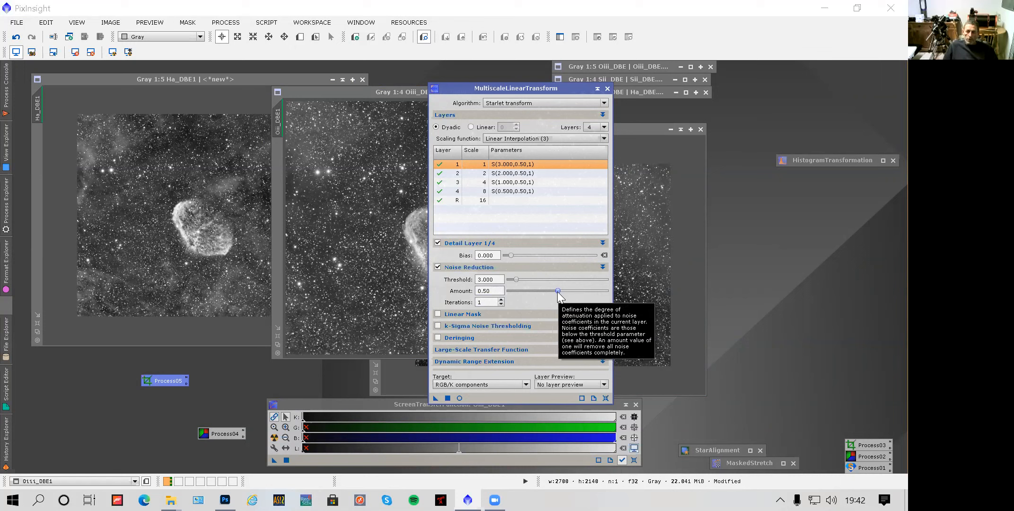
Clone the Ha_DBE1 image and open HistogramTransformation, arranging it and MultiscaleLinearTransform so they do not overlap.
{"action": "left_click", "coordinate": [177, 81]}
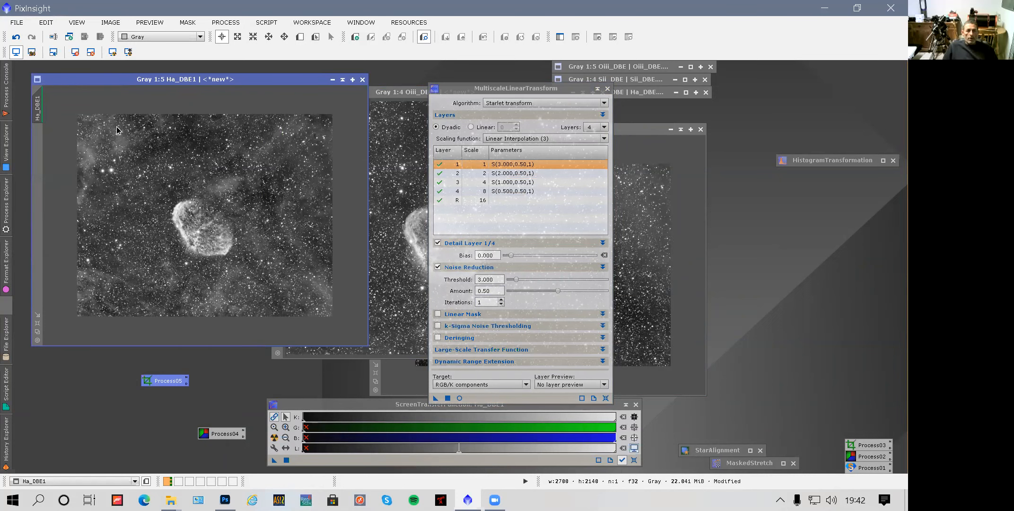
{"action": "mouse_move", "coordinate": [121, 121]}
{"action": "left_mouse_down"}
{"action": "mouse_move", "coordinate": [218, 121]}
{"action": "mouse_move", "coordinate": [203, 106]}
{"action": "left_mouse_up"}
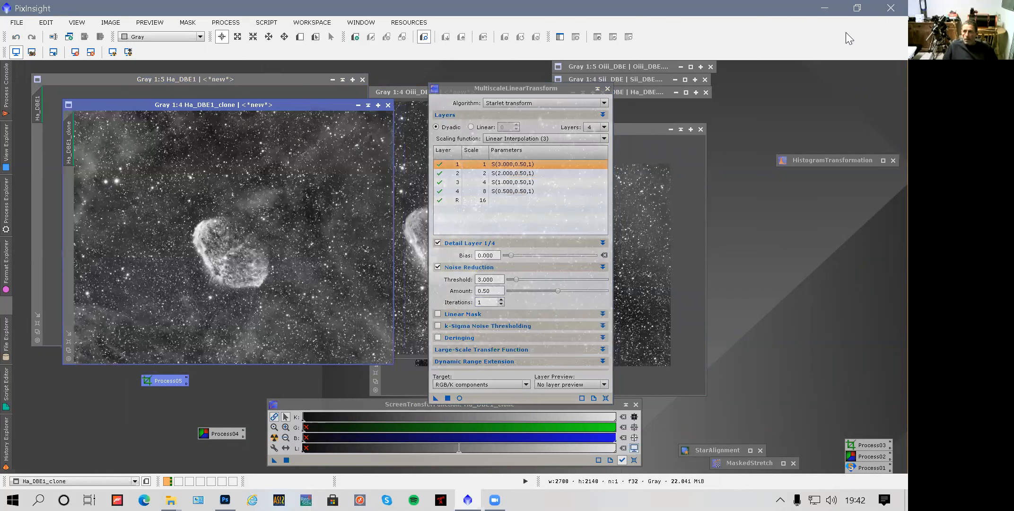
{"action": "left_click", "coordinate": [226, 24]}
{"action": "mouse_move", "coordinate": [301, 31]}
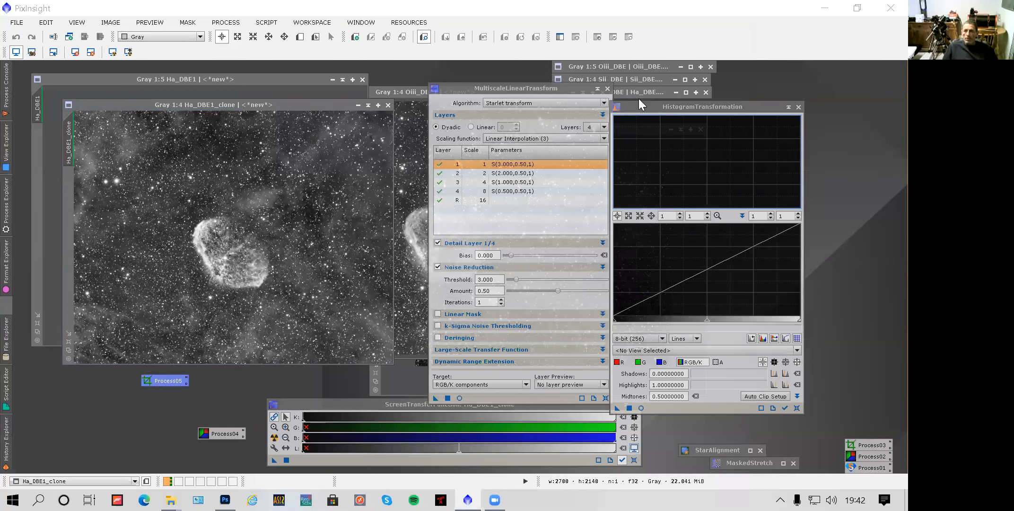
{"action": "left_click_drag", "start_coordinate": [507, 94], "coordinate": [394, 111]}
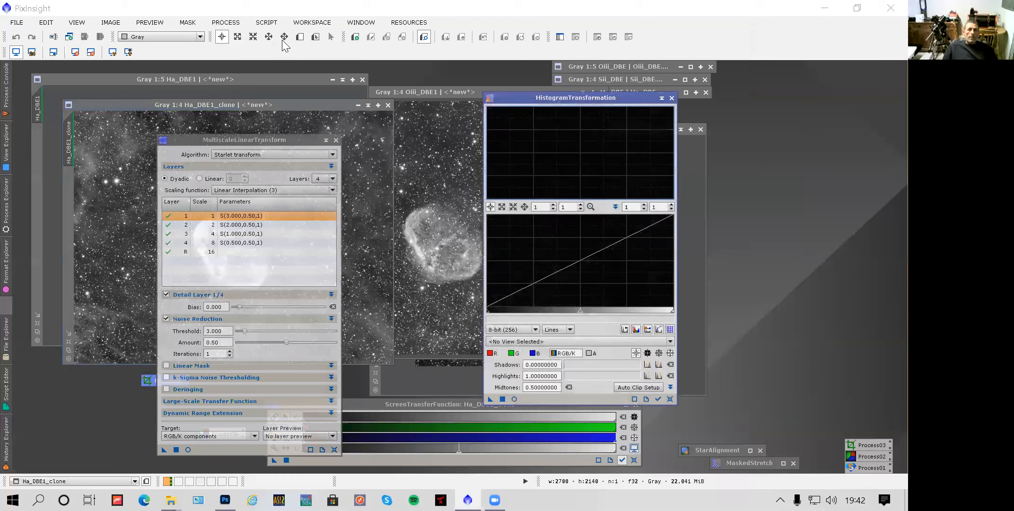
Auto-stretch the Ha_DBE1_clone display with ScreenTransferFunction and choose that clone as the view in HistogramTransformation.
{"action": "left_click", "coordinate": [226, 23]}
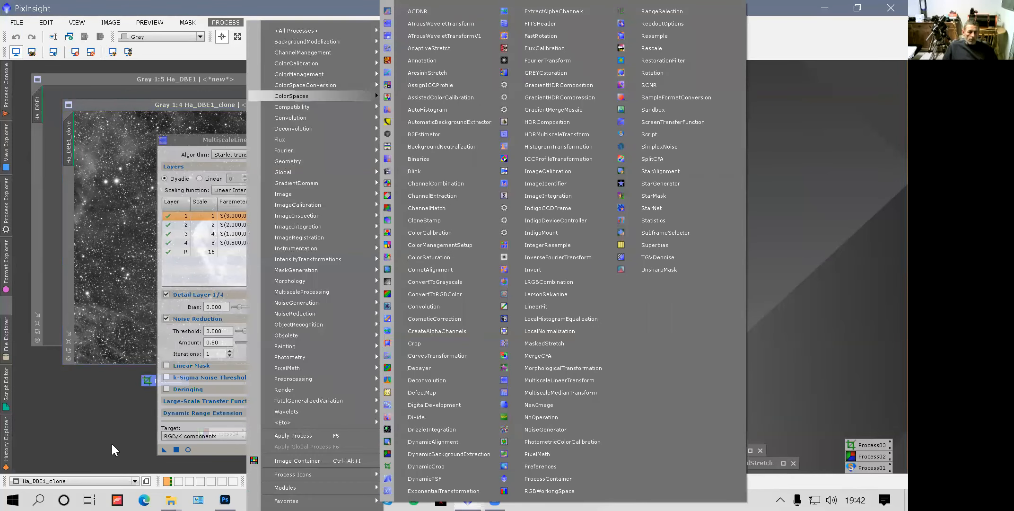
{"action": "left_click", "coordinate": [506, 438]}
{"action": "left_click_drag", "start_coordinate": [447, 404], "coordinate": [531, 382]}
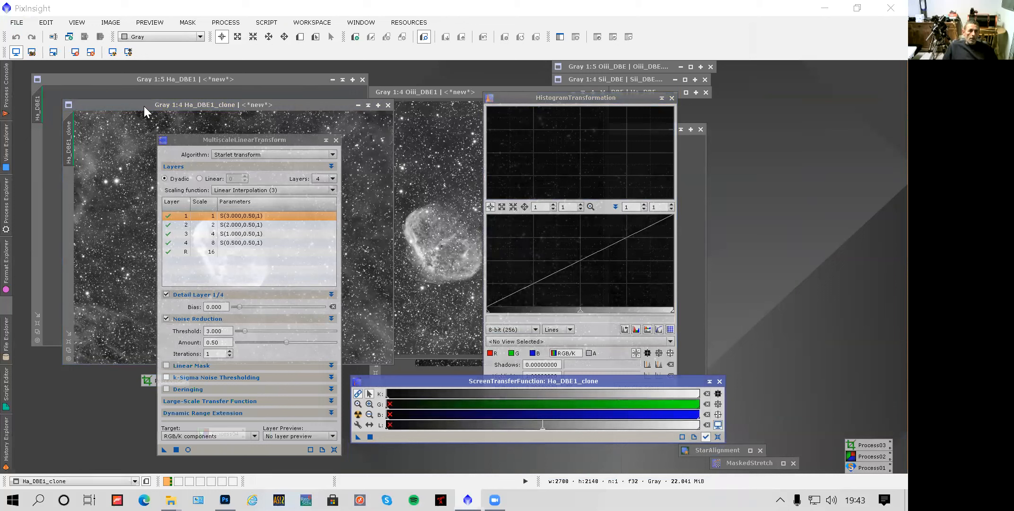
{"action": "left_click", "coordinate": [143, 106]}
{"action": "left_click", "coordinate": [718, 436]}
{"action": "left_click", "coordinate": [358, 414]}
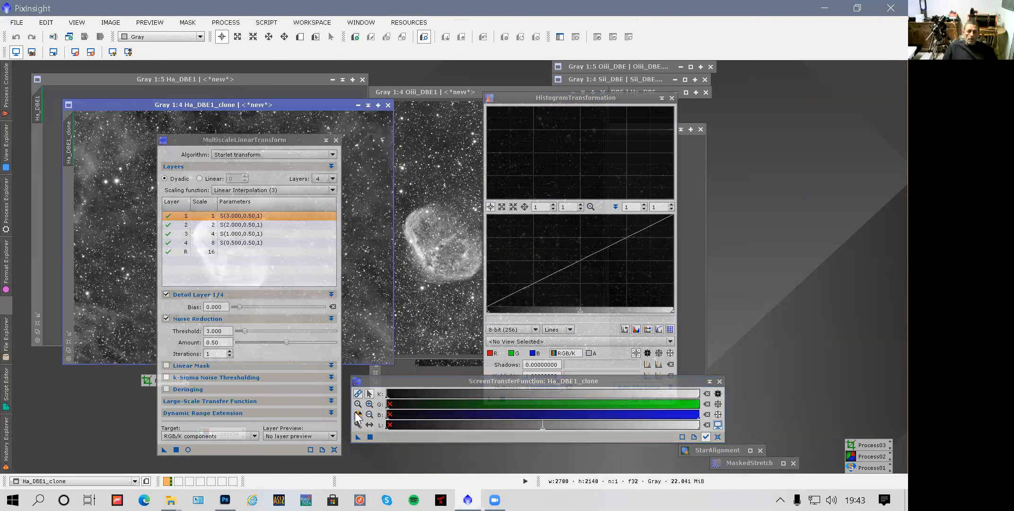
{"action": "left_click", "coordinate": [575, 341]}
{"action": "left_click", "coordinate": [544, 381]}
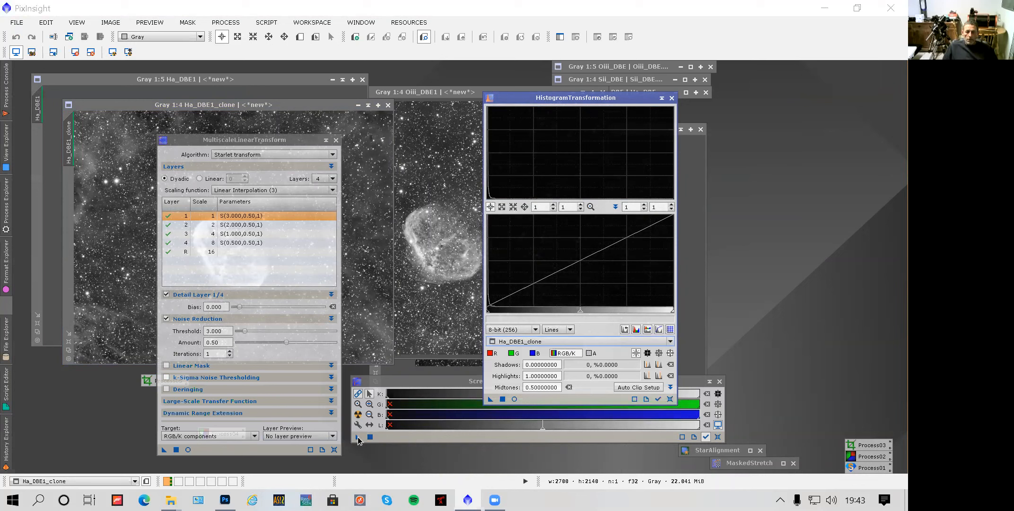
Transfer the clone's ScreenTransferFunction stretch into HistogramTransformation.
{"action": "left_click", "coordinate": [528, 428]}
{"action": "left_click_drag", "start_coordinate": [522, 422], "coordinate": [446, 409]}
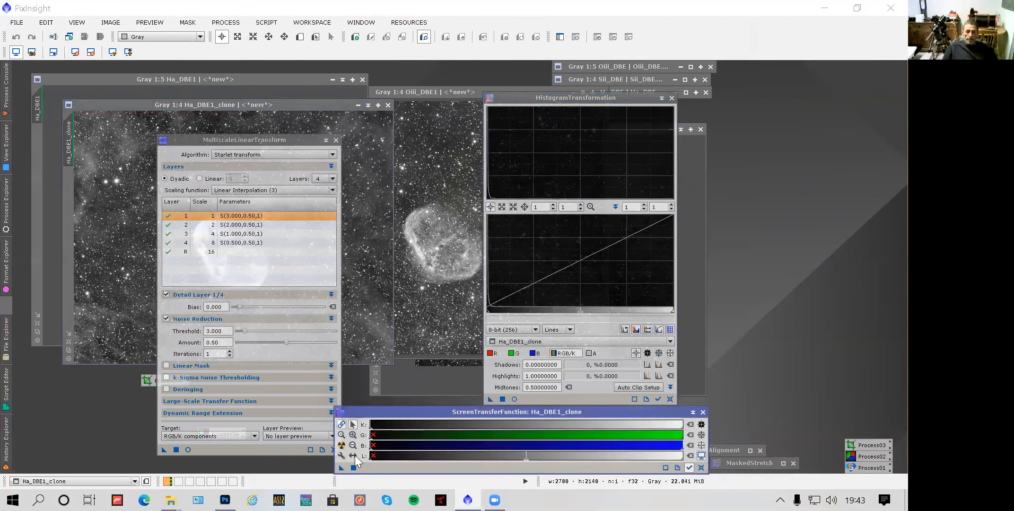
{"action": "left_click_drag", "start_coordinate": [341, 466], "coordinate": [570, 398]}
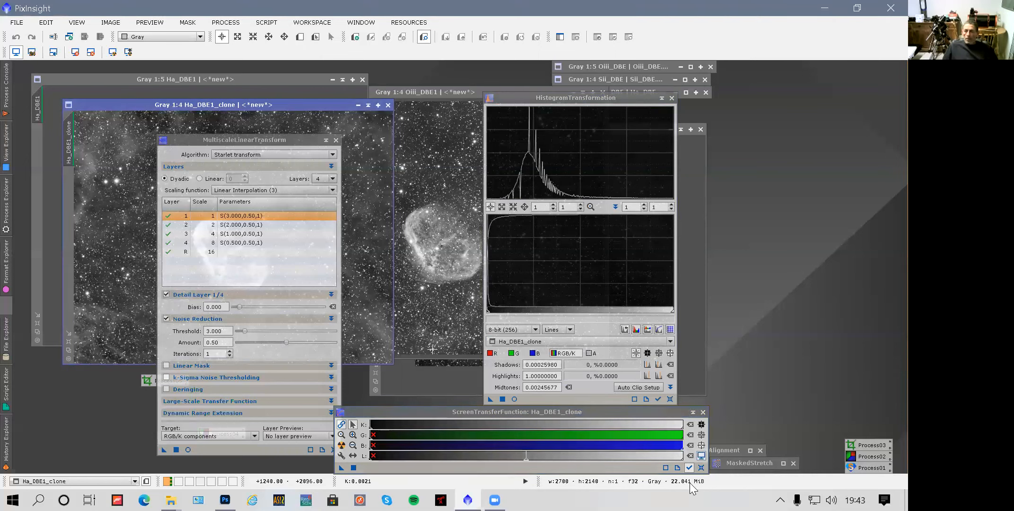
Reset the ScreenTransferFunction and apply the HistogramTransformation stretch to Ha_DBE1_clone.
{"action": "left_click", "coordinate": [700, 466]}
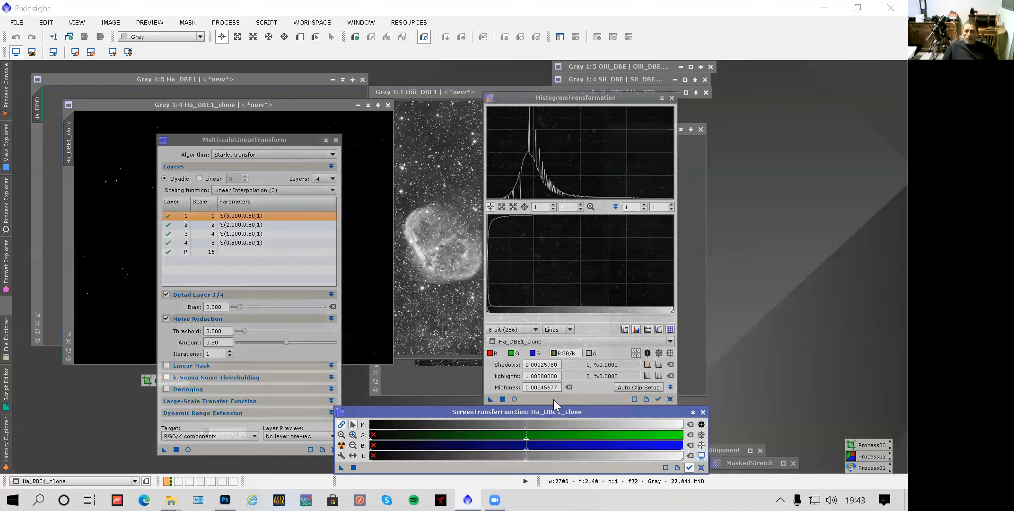
{"action": "left_click", "coordinate": [490, 399]}
{"action": "left_click_drag", "start_coordinate": [217, 302], "coordinate": [121, 248]}
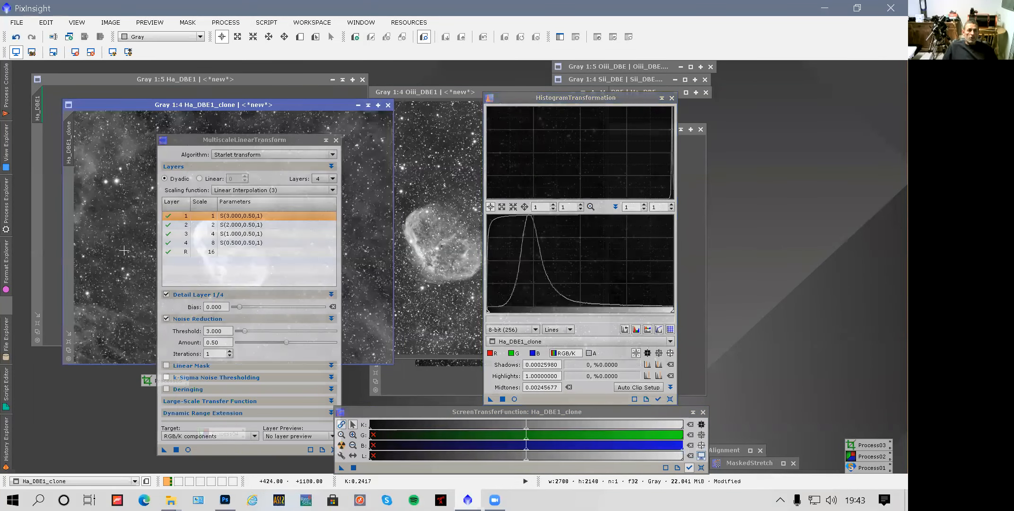
Apply Ha_DBE1_clone as a mask to the Ha_DBE1 image and invert the mask.
{"action": "left_click_drag", "start_coordinate": [33, 154], "coordinate": [35, 157]}
{"action": "left_click", "coordinate": [91, 80]}
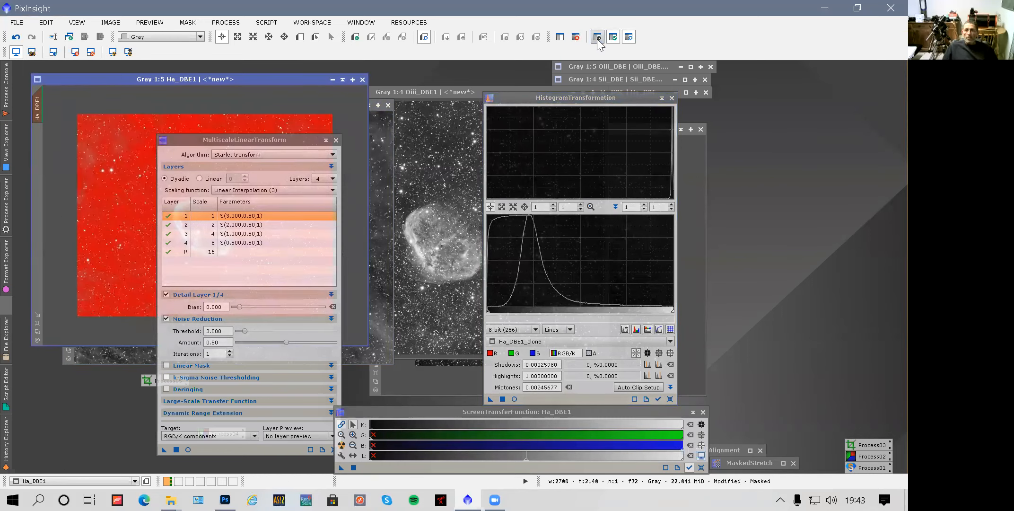
{"action": "left_click", "coordinate": [596, 39]}
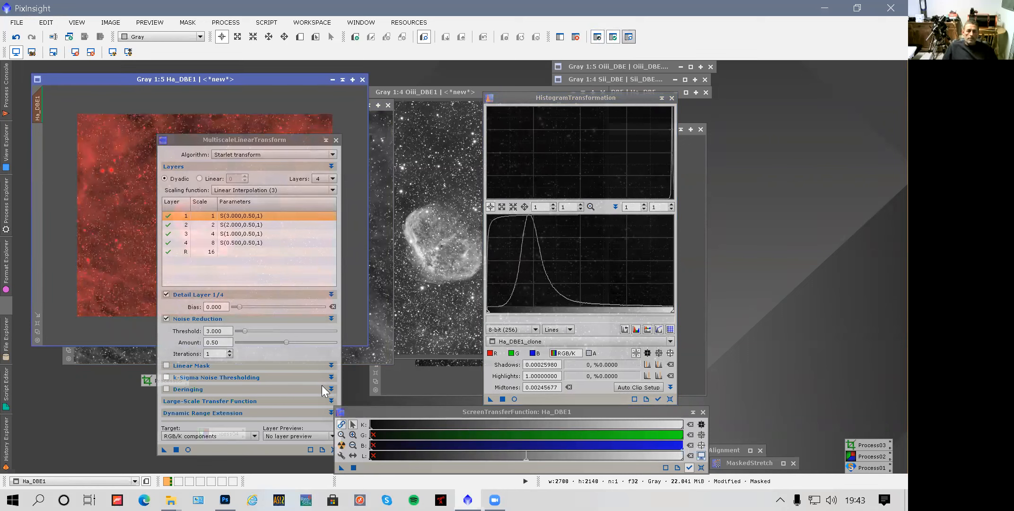
Hide the mask overlay and apply the MultiscaleLinearTransform noise reduction to Ha_DBE1, keeping the process window clear of the image.
{"action": "left_click_drag", "start_coordinate": [163, 449], "coordinate": [123, 206]}
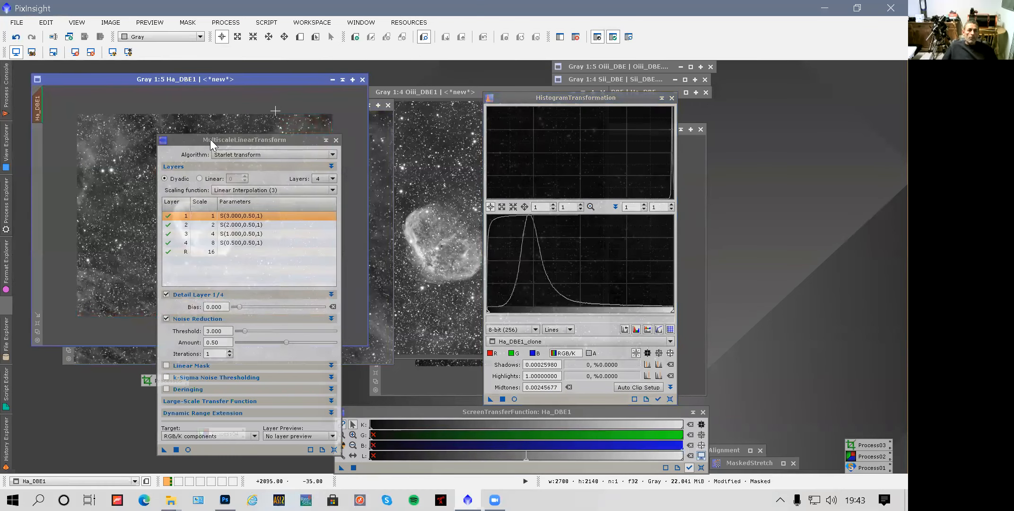
{"action": "left_click_drag", "start_coordinate": [210, 139], "coordinate": [458, 107]}
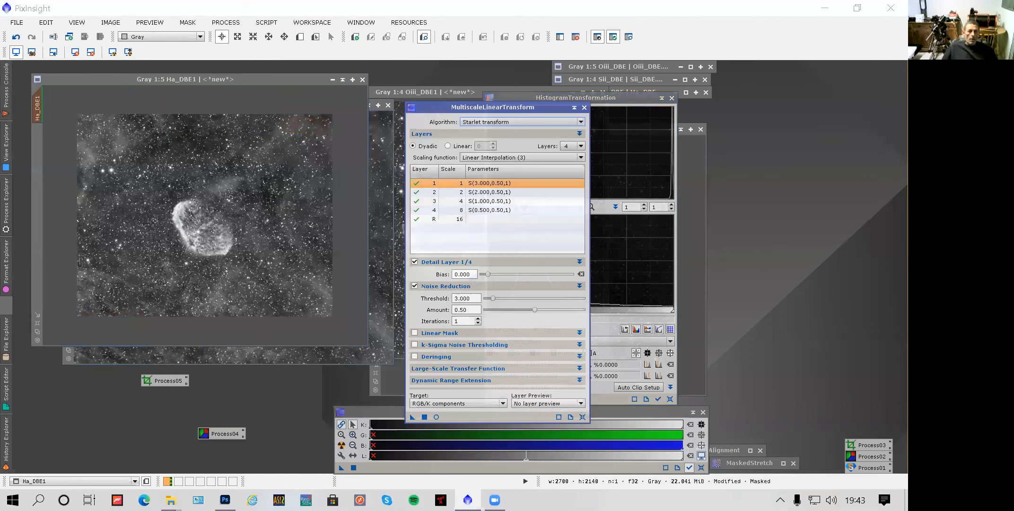
Compare Ha_DBE1 at close range before and after noise reduction by undoing and redoing the MultiscaleLinearTransform.
{"action": "left_click", "coordinate": [16, 37]}
{"action": "scroll", "coordinate": [179, 187], "scroll_direction": "up", "scroll_amount": 4}
{"action": "left_click", "coordinate": [15, 37]}
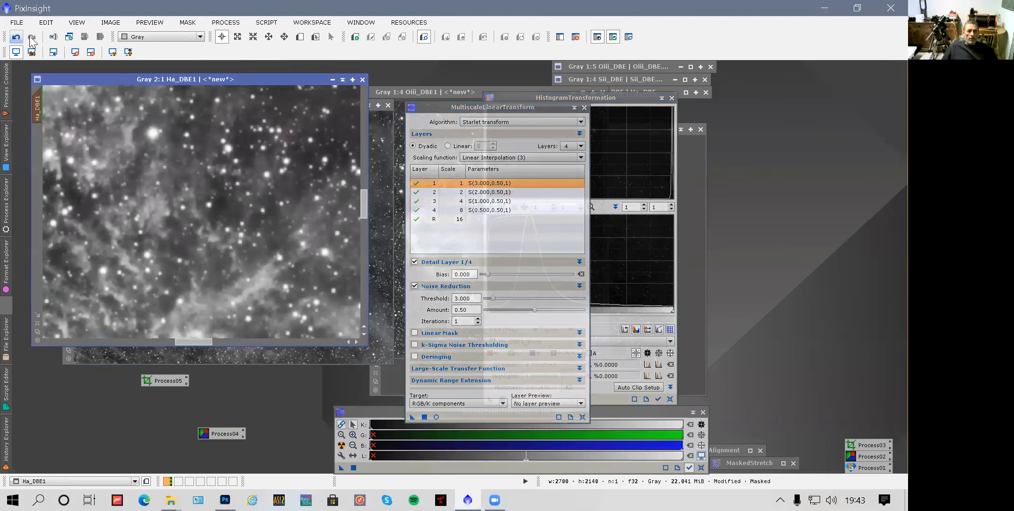
{"action": "left_click", "coordinate": [32, 40]}
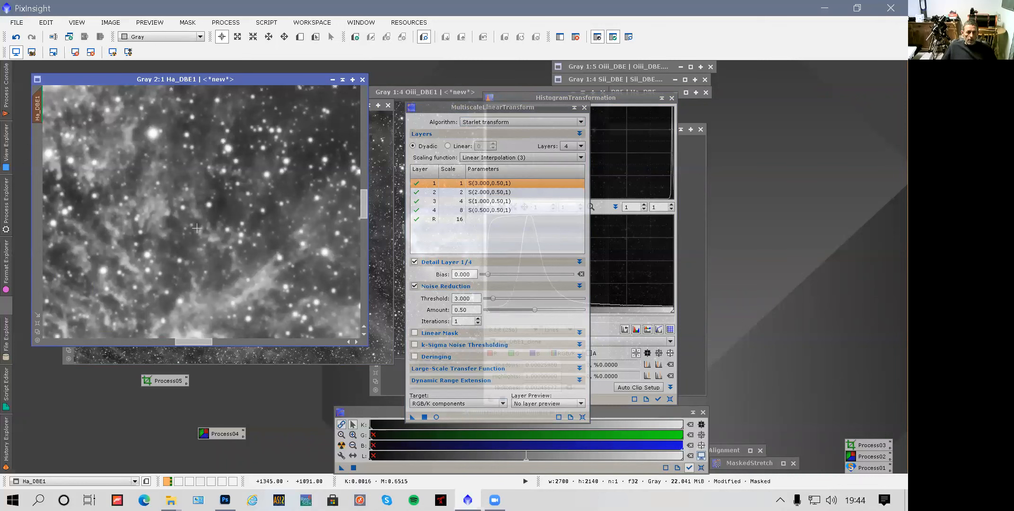
{"action": "scroll", "coordinate": [196, 228], "scroll_direction": "down", "scroll_amount": 1}
{"action": "scroll", "coordinate": [197, 229], "scroll_direction": "down", "scroll_amount": 1}
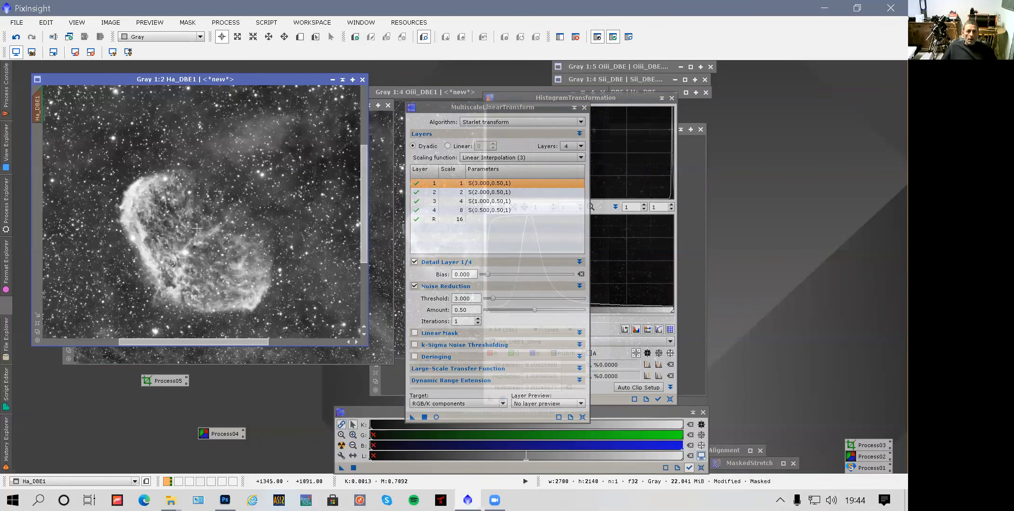
{"action": "scroll", "coordinate": [197, 228], "scroll_direction": "down", "scroll_amount": 1}
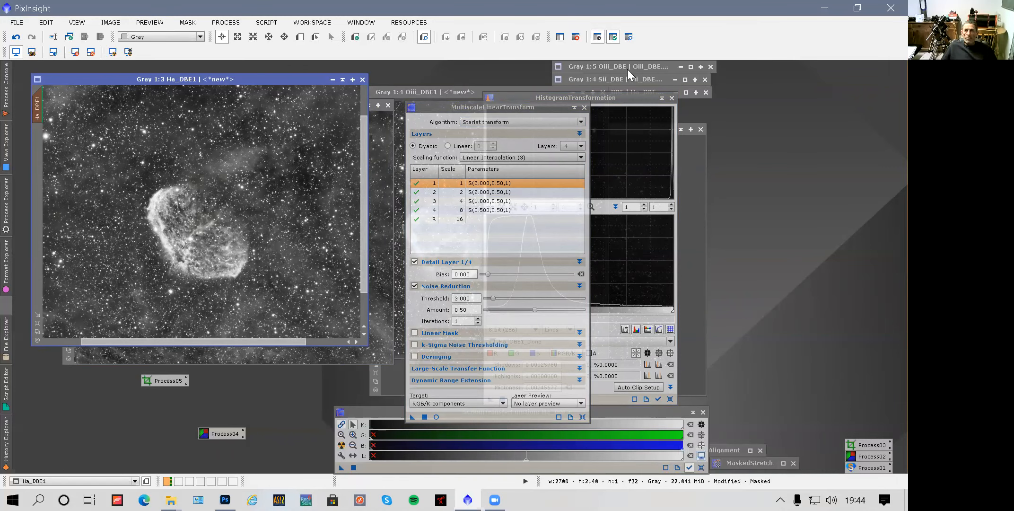
Close the Ha_DBE1_clone image and accept breaking its existing mask references.
{"action": "left_click_drag", "start_coordinate": [577, 8], "coordinate": [576, 20]}
{"action": "left_click", "coordinate": [574, 48]}
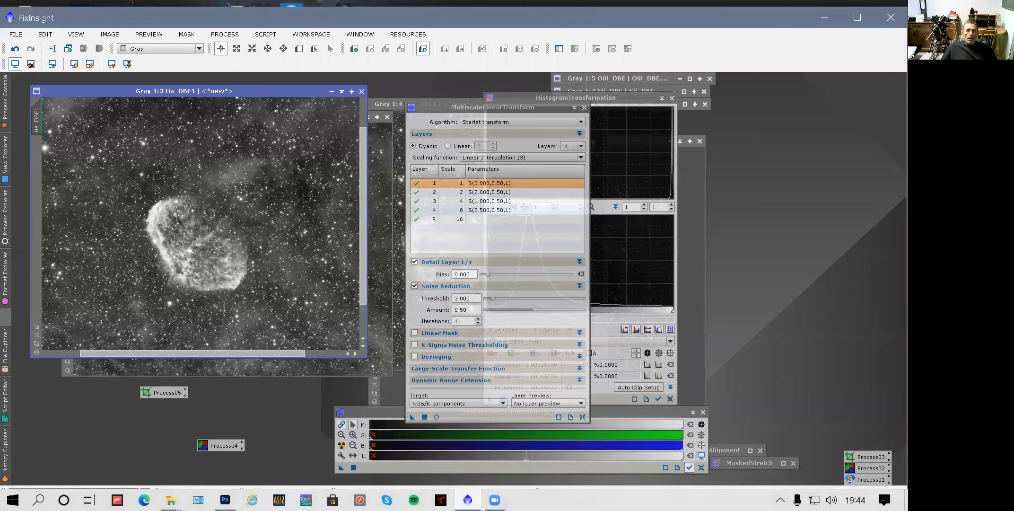
{"action": "left_click", "coordinate": [381, 147]}
{"action": "left_click", "coordinate": [387, 118]}
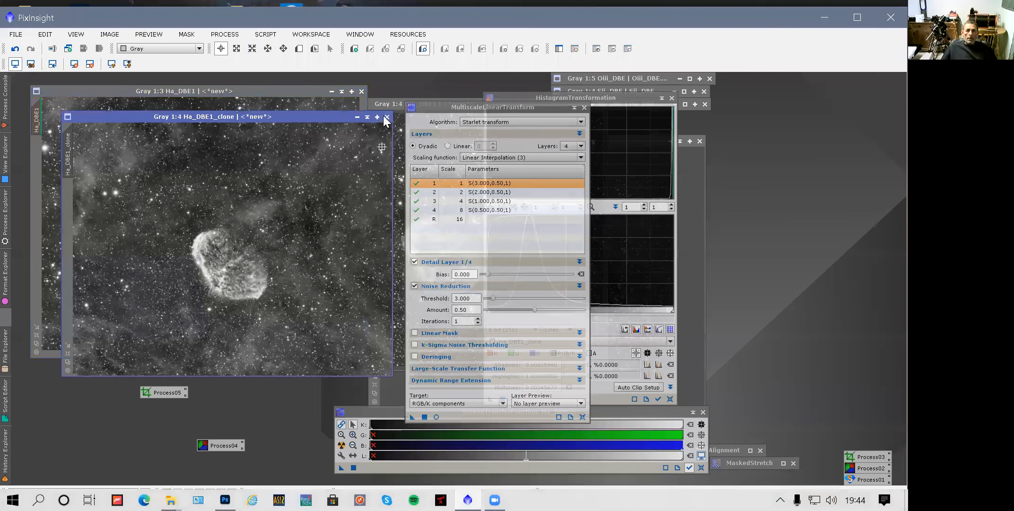
{"action": "left_click", "coordinate": [424, 287]}
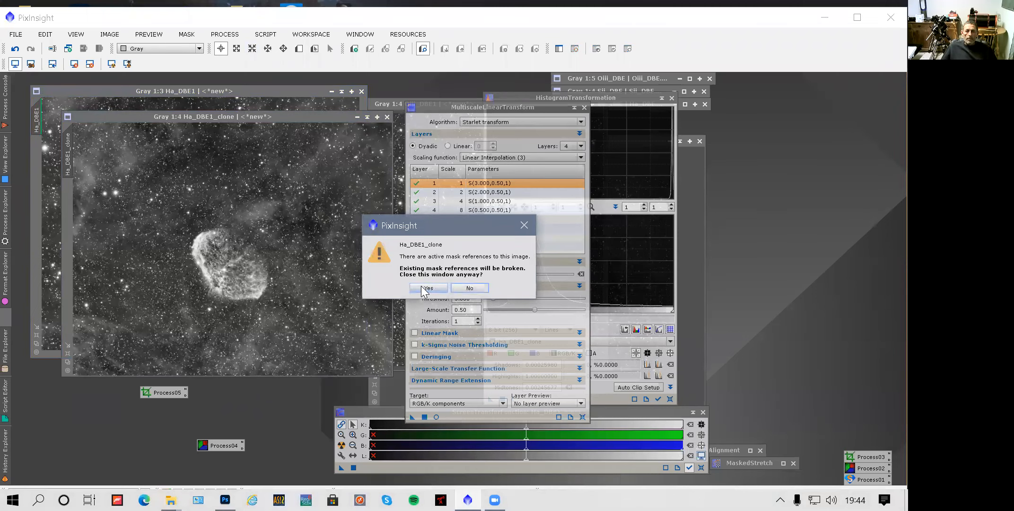
{"action": "left_click", "coordinate": [428, 287]}
Move the Oiii_DBE1 image over the Ha_DBE1 window and clone it.
{"action": "left_click", "coordinate": [378, 106]}
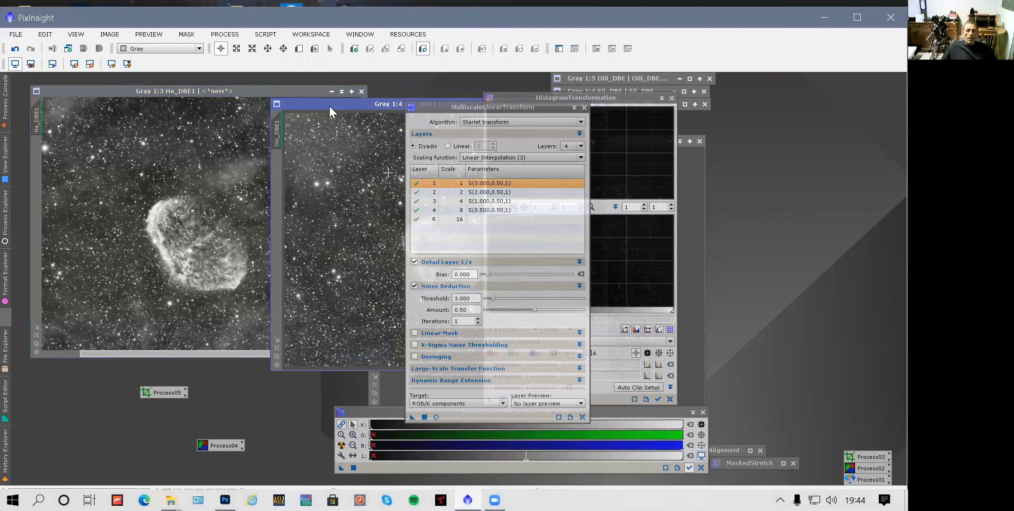
{"action": "left_click_drag", "start_coordinate": [187, 97], "coordinate": [124, 98]}
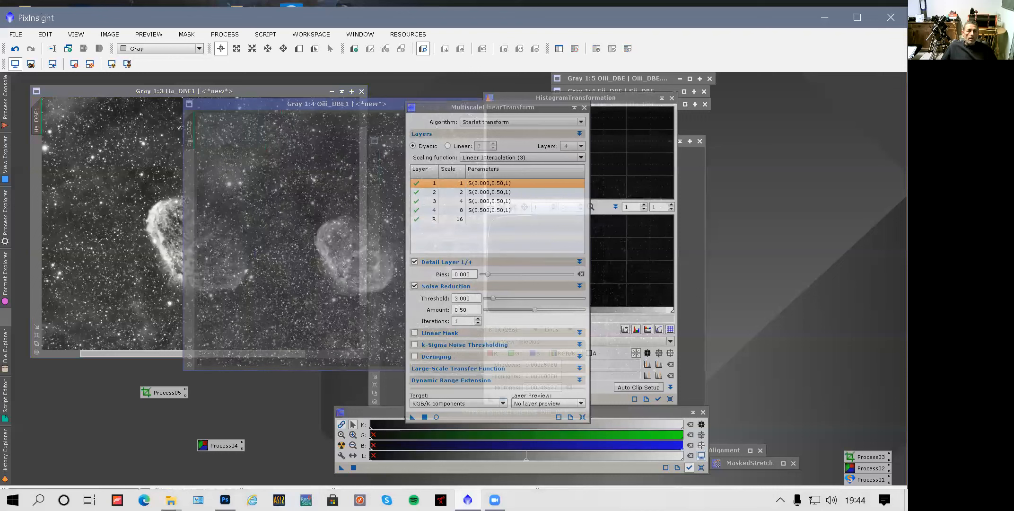
{"action": "left_click_drag", "start_coordinate": [291, 103], "coordinate": [241, 91]}
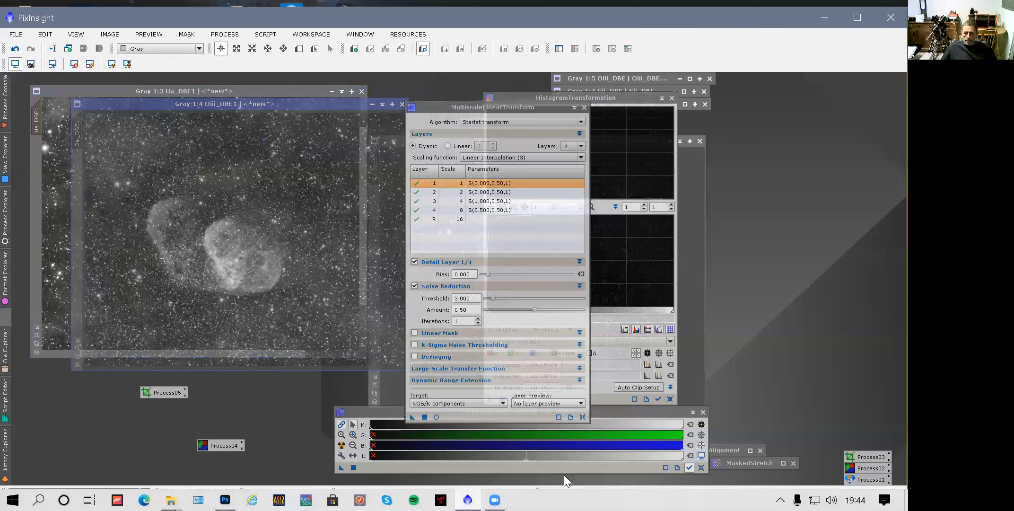
{"action": "left_click", "coordinate": [341, 467]}
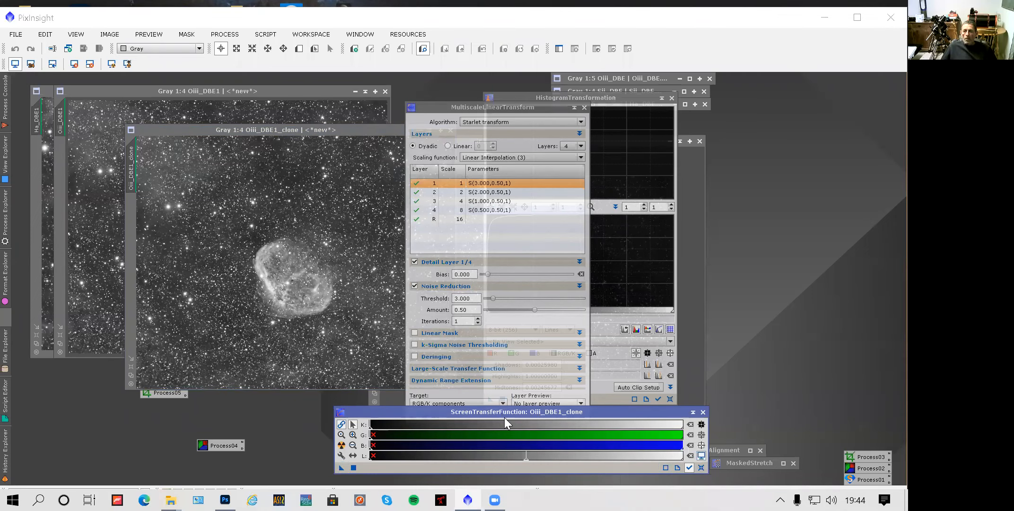
Reset HistogramTransformation and choose Oiii_DBE1_clone as its view.
{"action": "left_click", "coordinate": [663, 393]}
{"action": "left_click", "coordinate": [670, 398]}
{"action": "left_click", "coordinate": [580, 340]}
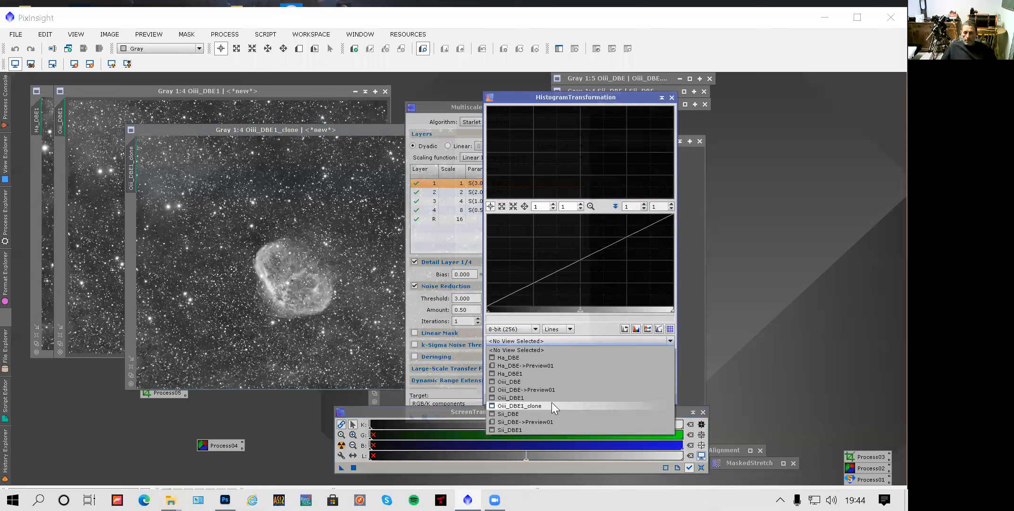
{"action": "left_click", "coordinate": [547, 405]}
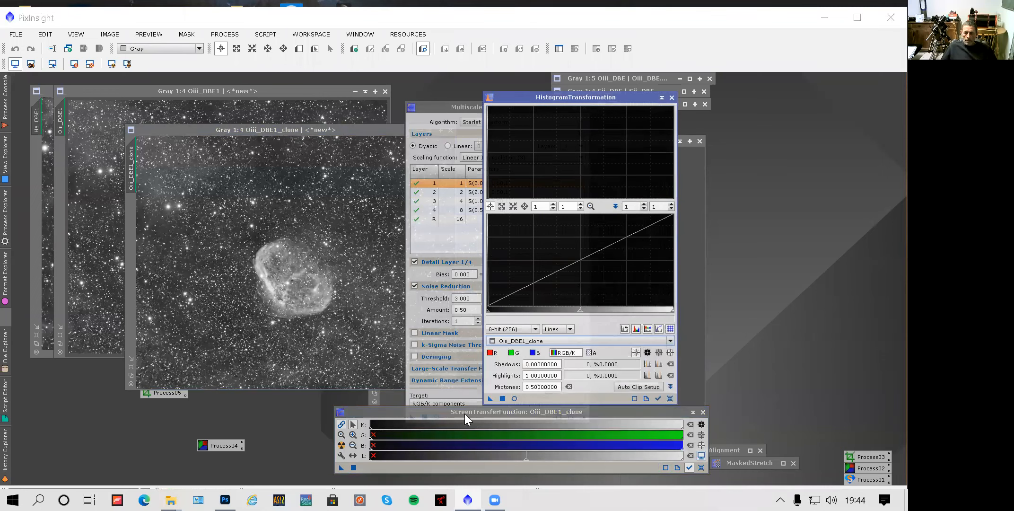
Transfer the ScreenTransferFunction stretch into HistogramTransformation and apply it to Oiii_DBE1_clone with the screen stretch reset.
{"action": "left_click", "coordinate": [338, 468]}
{"action": "left_click_drag", "start_coordinate": [552, 401], "coordinate": [553, 401]}
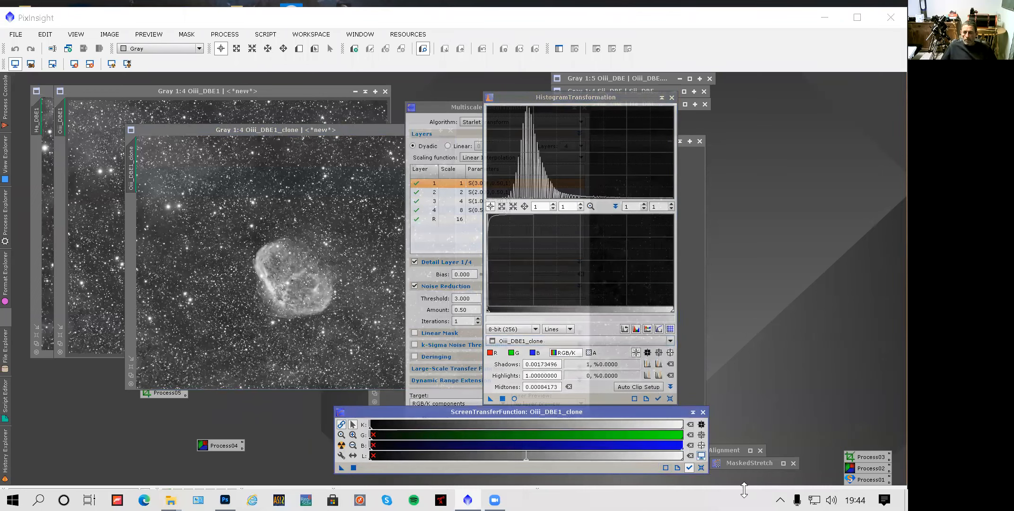
{"action": "left_click", "coordinate": [701, 467]}
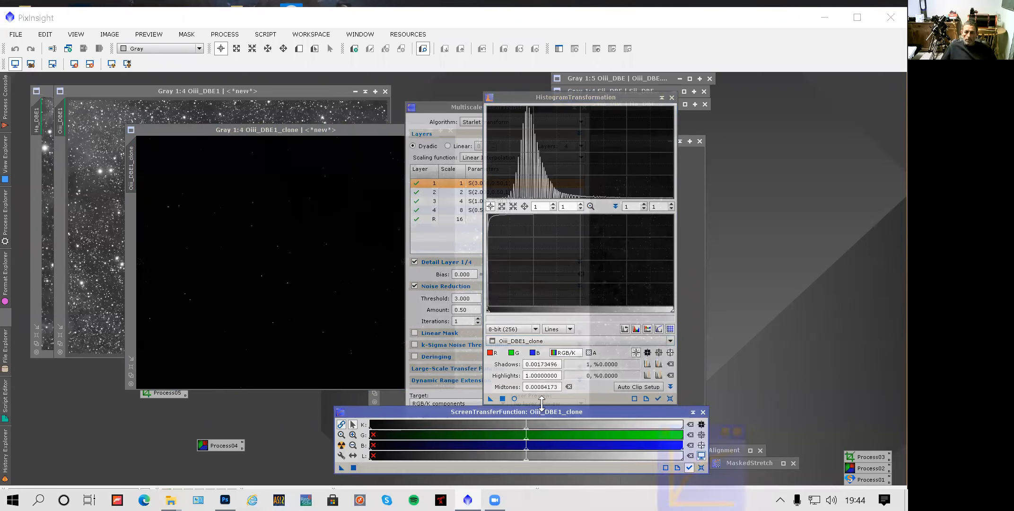
{"action": "left_click_drag", "start_coordinate": [491, 399], "coordinate": [329, 303]}
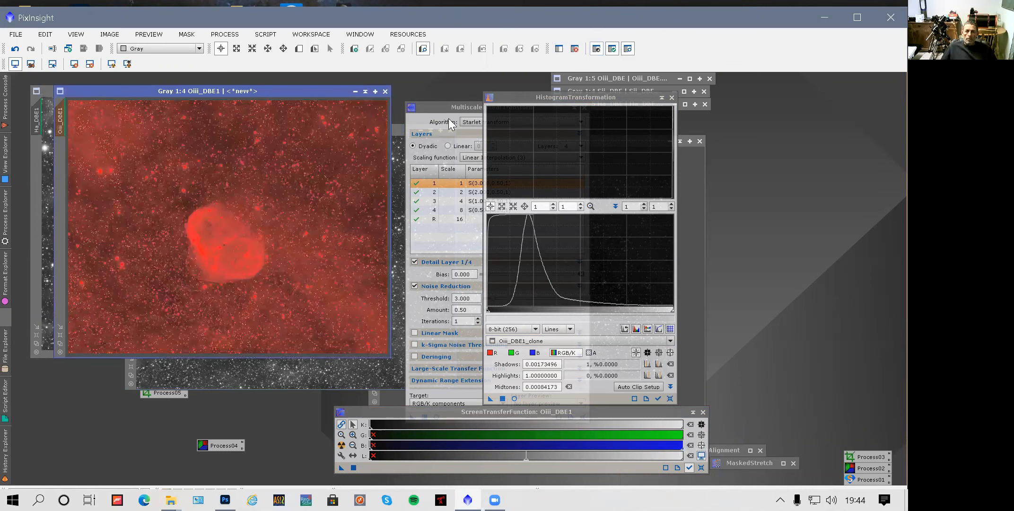
Hide the inverted Oiii_DBE1_clone mask on Oiii_DBE1 and apply the MultiscaleLinearTransform noise reduction to that image.
{"action": "key", "text": "ctrl+k"}
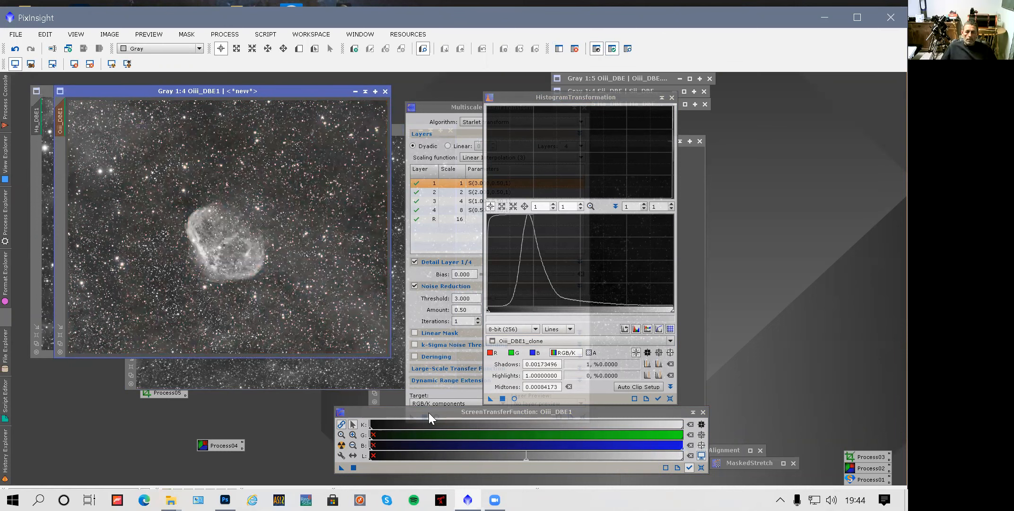
{"action": "left_click", "coordinate": [411, 400]}
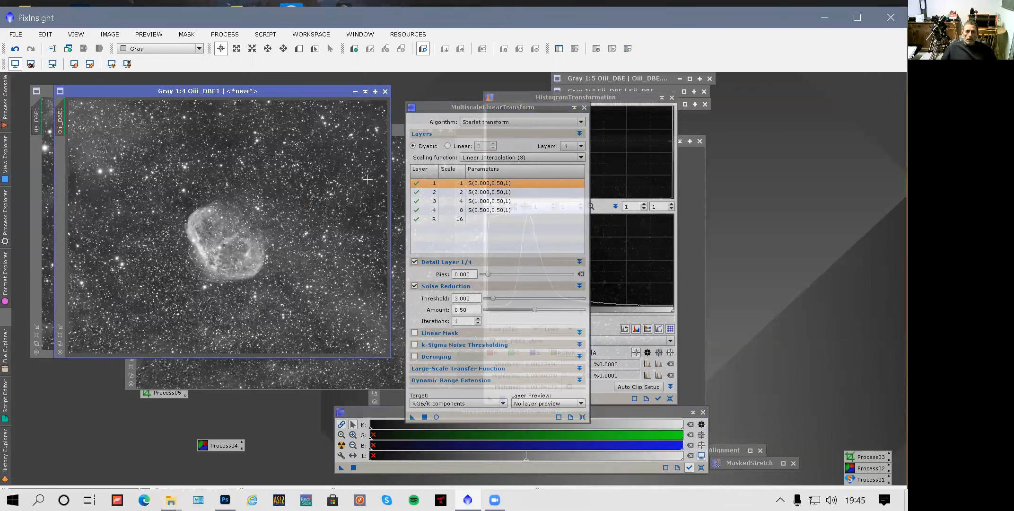
Remove the mask from Oiii_DBE1 and close the Oiii_DBE1_clone image.
{"action": "key", "text": "ctrl+shift+d"}
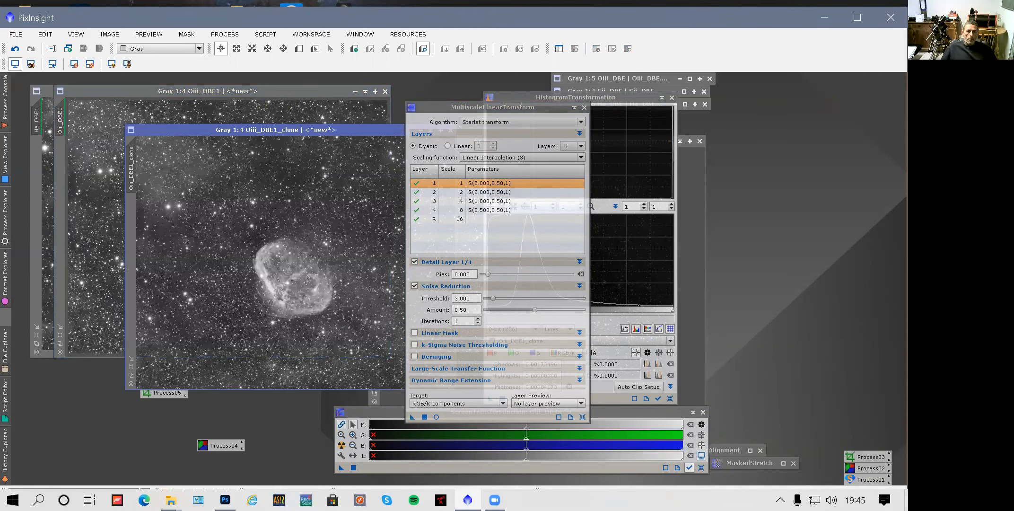
{"action": "left_click_drag", "start_coordinate": [338, 129], "coordinate": [338, 99]}
{"action": "left_click_drag", "start_coordinate": [283, 130], "coordinate": [172, 98]}
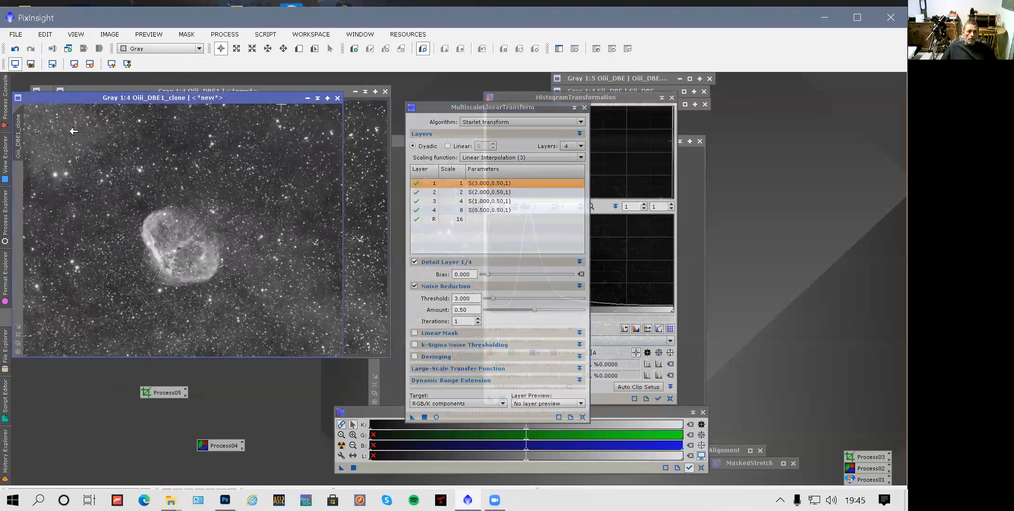
{"action": "key", "text": "ctrl+w"}
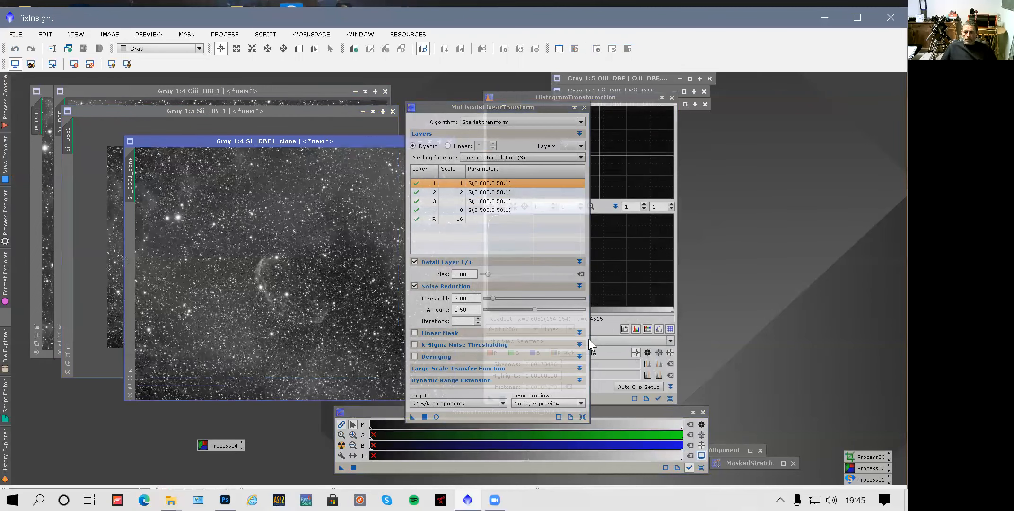
Choose Sii_DBE1_clone as the view in HistogramTransformation.
{"action": "left_click", "coordinate": [576, 338]}
{"action": "left_click", "coordinate": [575, 340]}
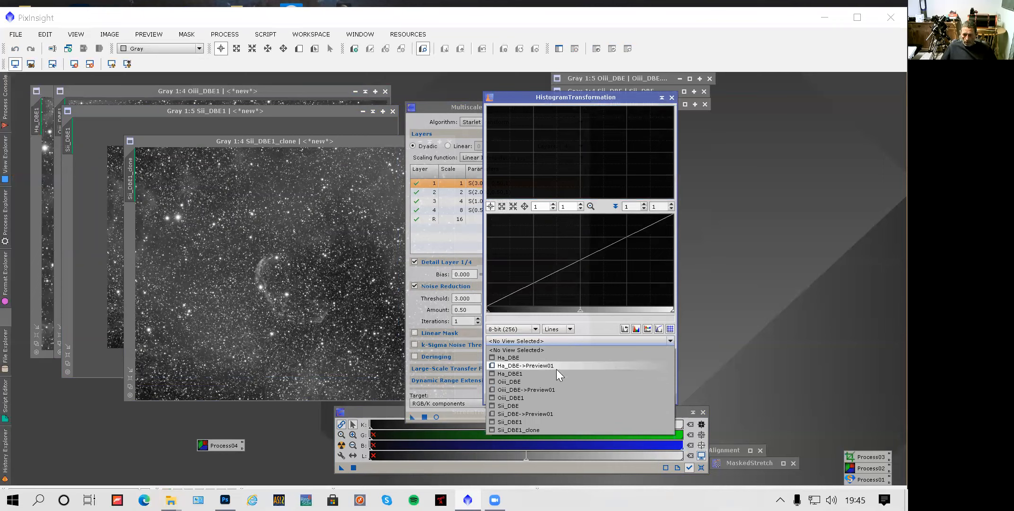
{"action": "left_click", "coordinate": [545, 429]}
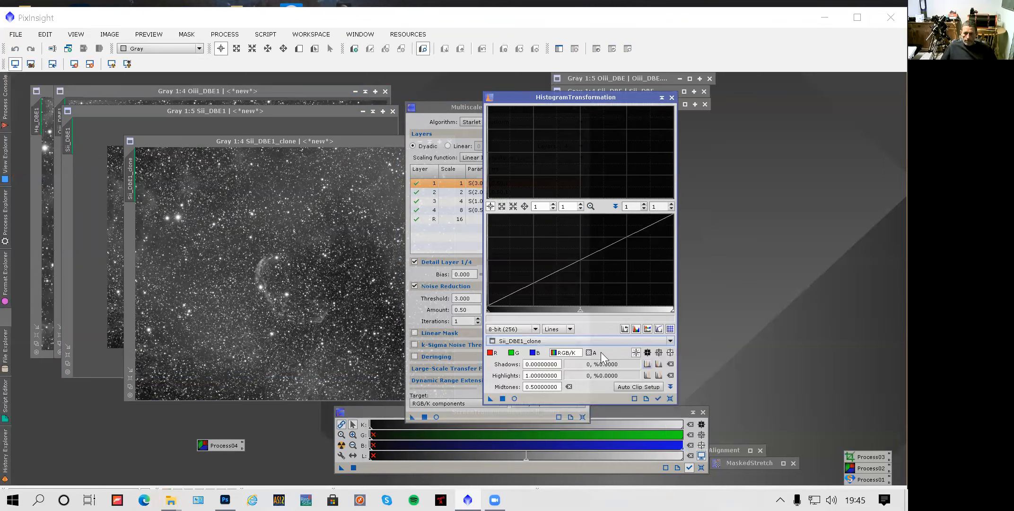
Reset the ScreenTransferFunction of Sii_DBE1_clone and restore its auto-stretched display.
{"action": "left_click", "coordinate": [434, 109]}
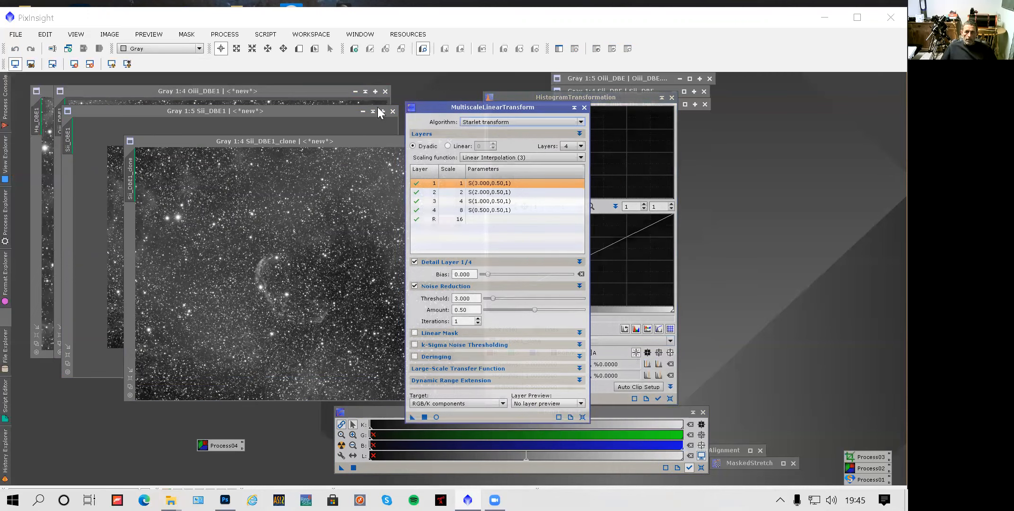
{"action": "left_click", "coordinate": [368, 415]}
{"action": "left_click", "coordinate": [702, 468]}
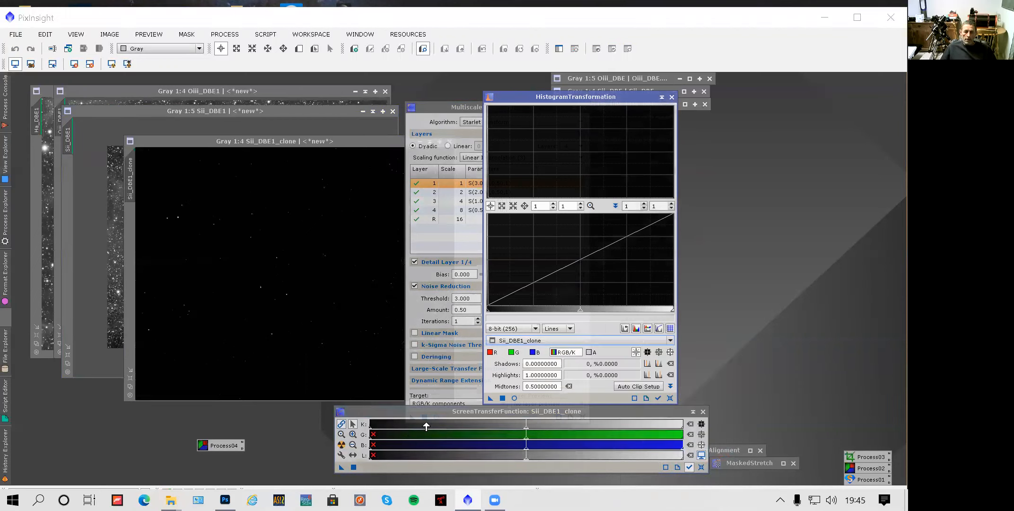
{"action": "left_click", "coordinate": [341, 444]}
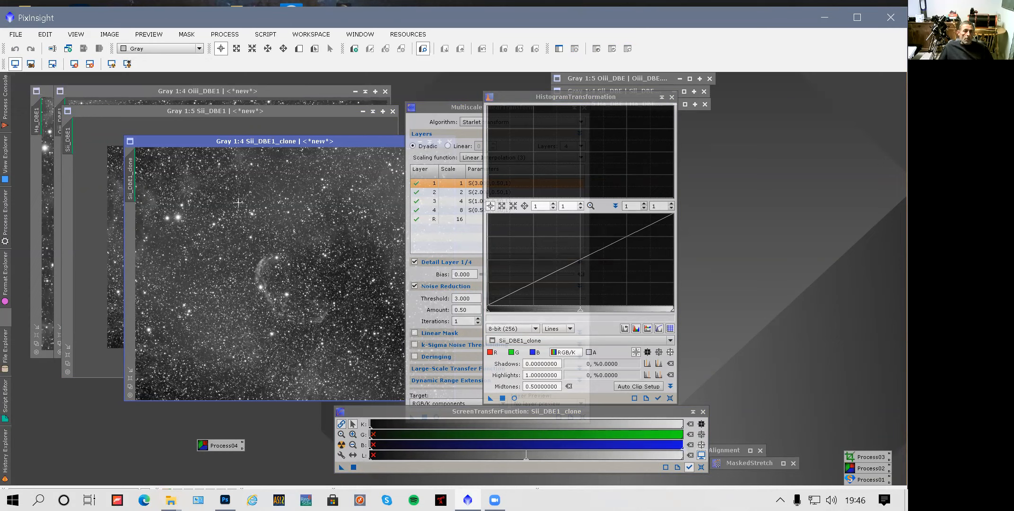
Place the Sii_DBE1_clone window over Sii_DBE1 and try to apply HistogramTransformation to the clone.
{"action": "left_click", "coordinate": [189, 133]}
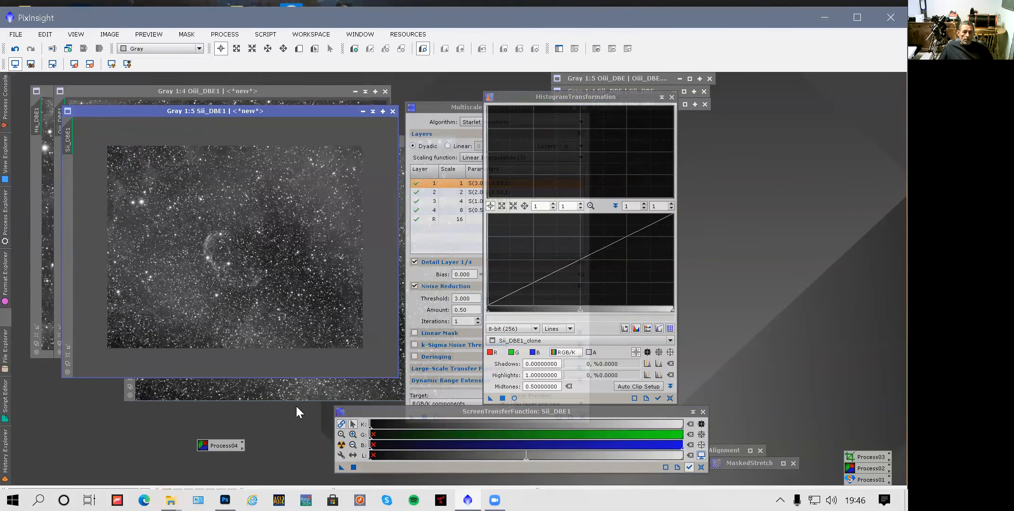
{"action": "left_click", "coordinate": [292, 389]}
{"action": "left_click_drag", "start_coordinate": [292, 142], "coordinate": [229, 119]}
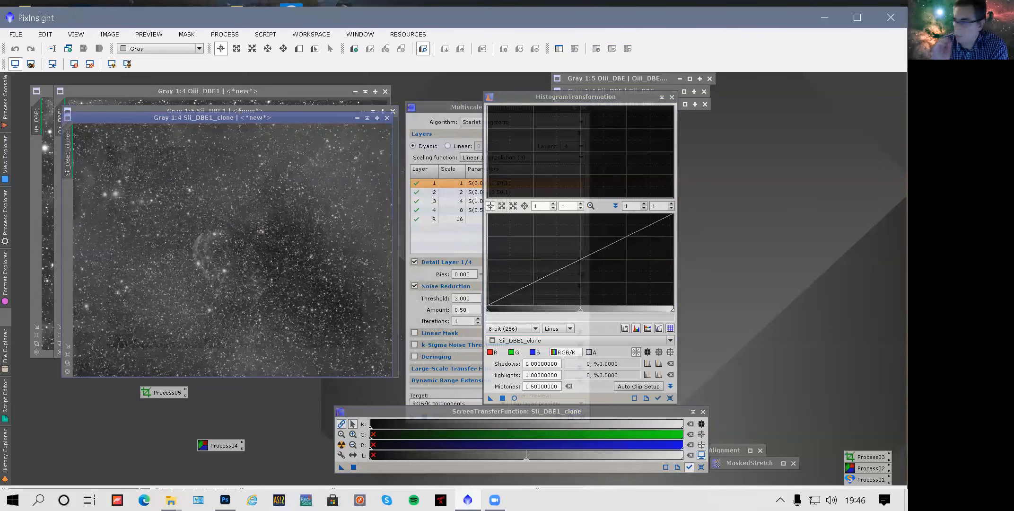
{"action": "left_click_drag", "start_coordinate": [490, 398], "coordinate": [331, 303]}
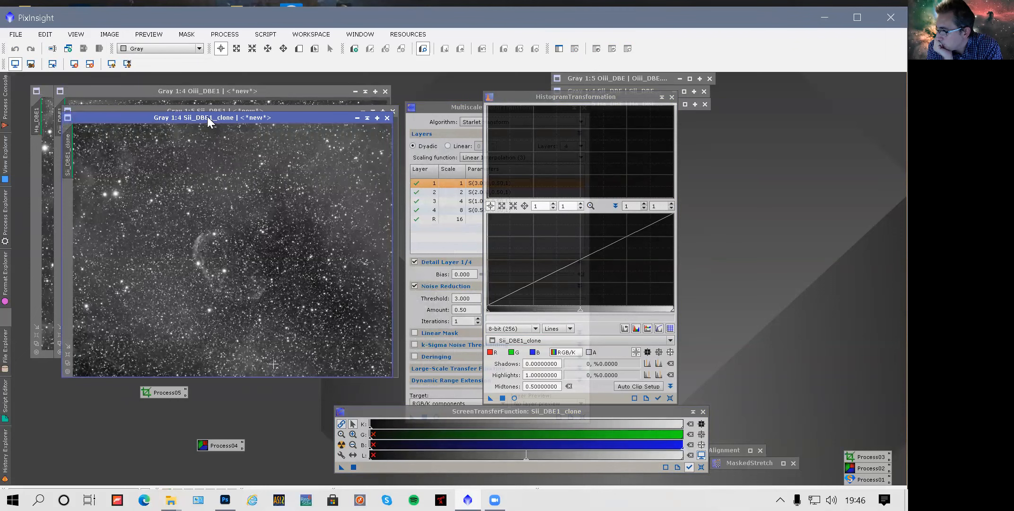
Move Sii_DBE1_clone off the Sii_DBE1 window, reset its ScreenTransferFunction and auto-stretch it again.
{"action": "left_click_drag", "start_coordinate": [240, 122], "coordinate": [274, 134]}
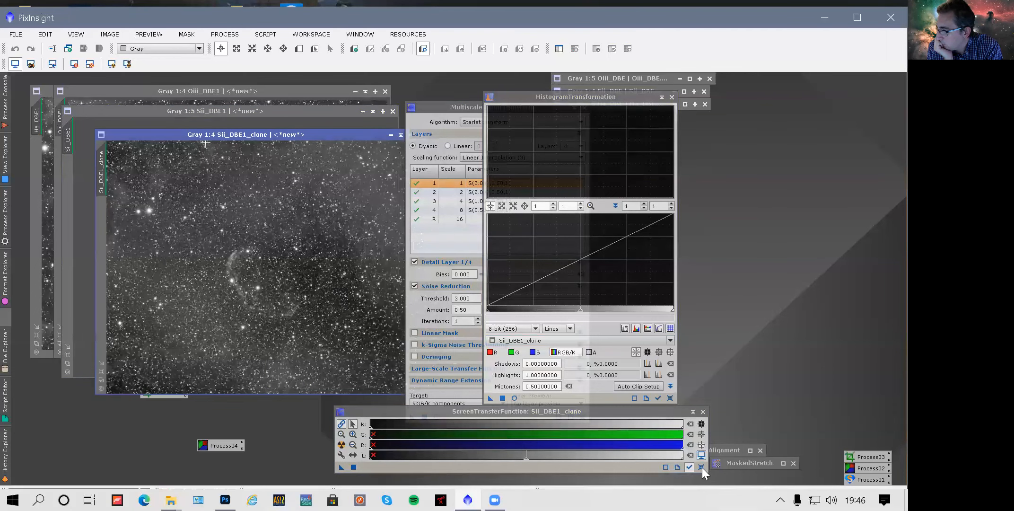
{"action": "left_click", "coordinate": [701, 467]}
{"action": "left_click", "coordinate": [340, 445]}
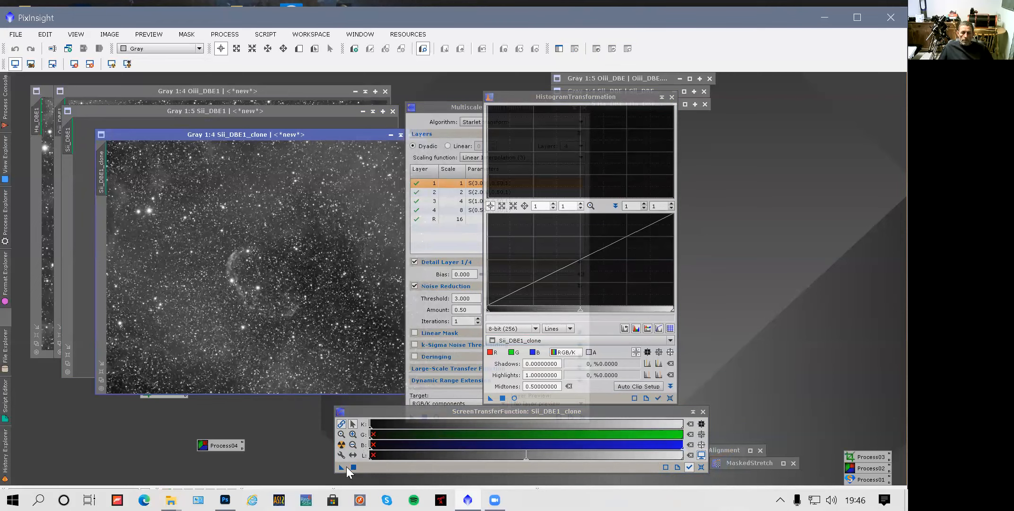
Transfer the auto-stretch of Sii_DBE1_clone to HistogramTransformation, reset its ScreenTransferFunction and apply the histogram stretch to the clone.
{"action": "left_click_drag", "start_coordinate": [342, 467], "coordinate": [543, 378]}
{"action": "left_click", "coordinate": [701, 467]}
{"action": "left_click_drag", "start_coordinate": [490, 397], "coordinate": [295, 306]}
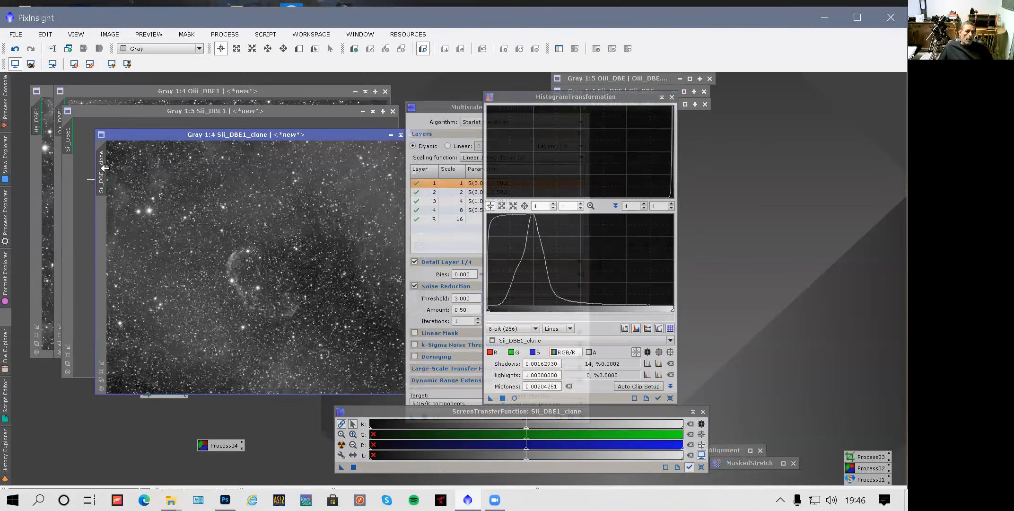
Mask Sii_DBE1 with the inverted Sii_DBE1_clone, hide the mask overlay and apply MultiscaleLinearTransform to Sii_DBE1.
{"action": "left_click_drag", "start_coordinate": [62, 191], "coordinate": [68, 189]}
{"action": "left_click", "coordinate": [171, 110]}
{"action": "left_click", "coordinate": [597, 49]}
{"action": "left_click", "coordinate": [627, 49]}
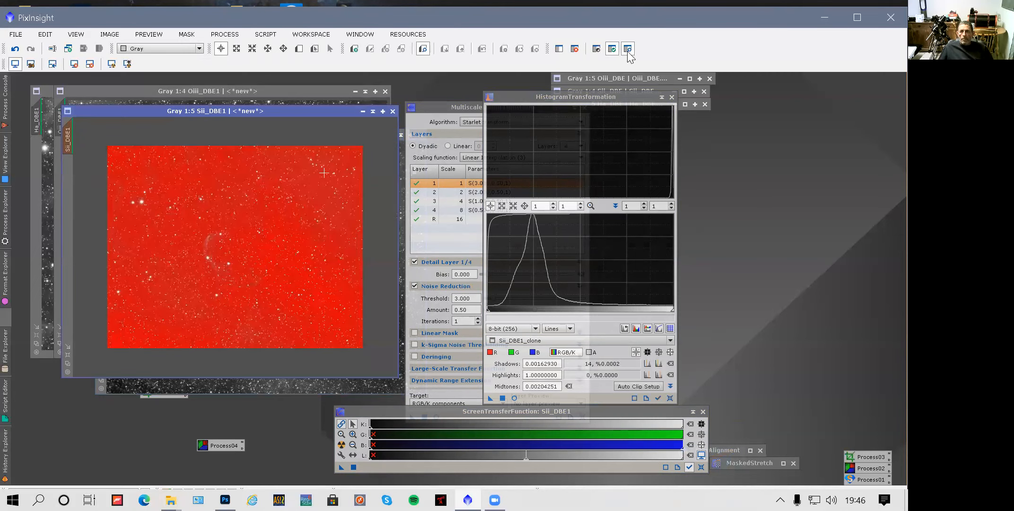
{"action": "left_click_drag", "start_coordinate": [429, 408], "coordinate": [286, 197]}
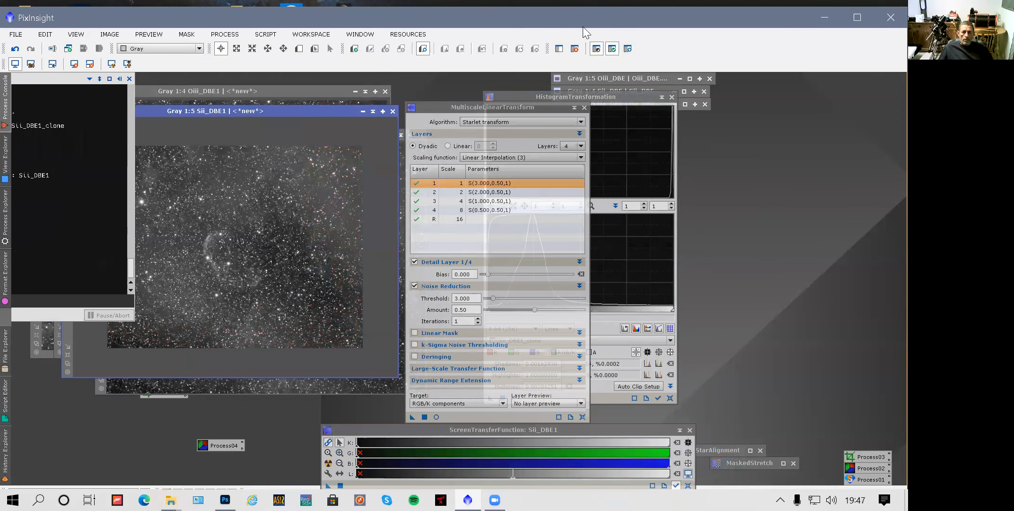
Close the Sii_DBE1_clone image without saving it and close MultiscaleLinearTransform.
{"action": "left_click", "coordinate": [329, 389]}
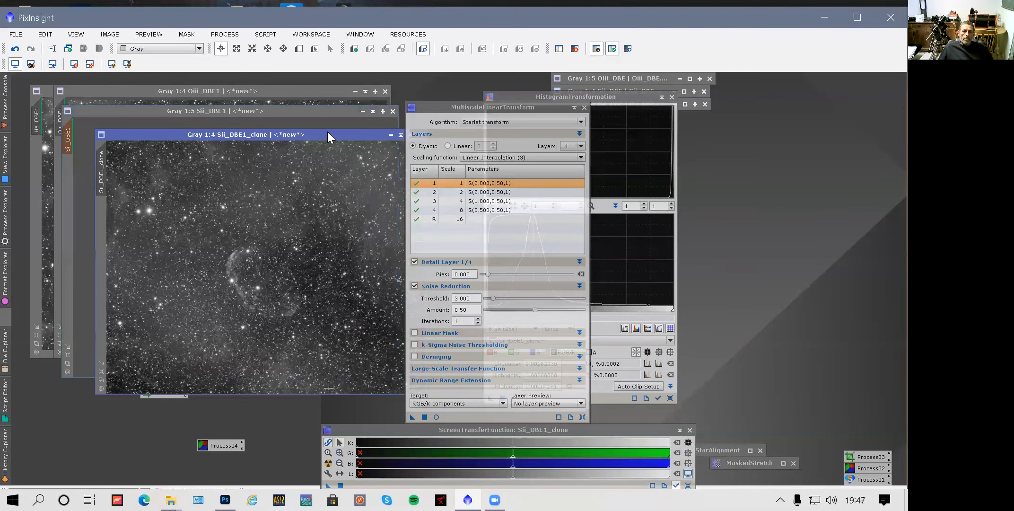
{"action": "left_click_drag", "start_coordinate": [360, 132], "coordinate": [297, 135]}
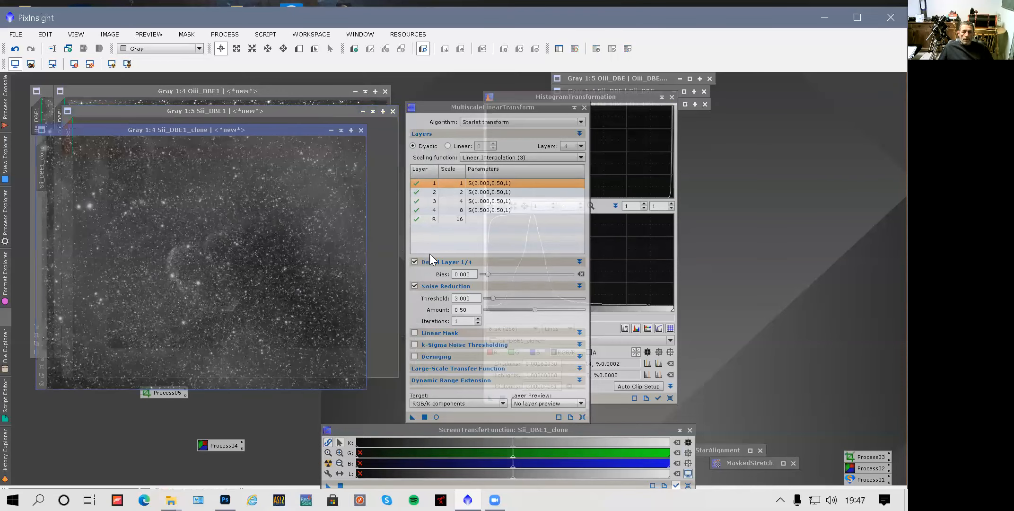
{"action": "left_click", "coordinate": [361, 130]}
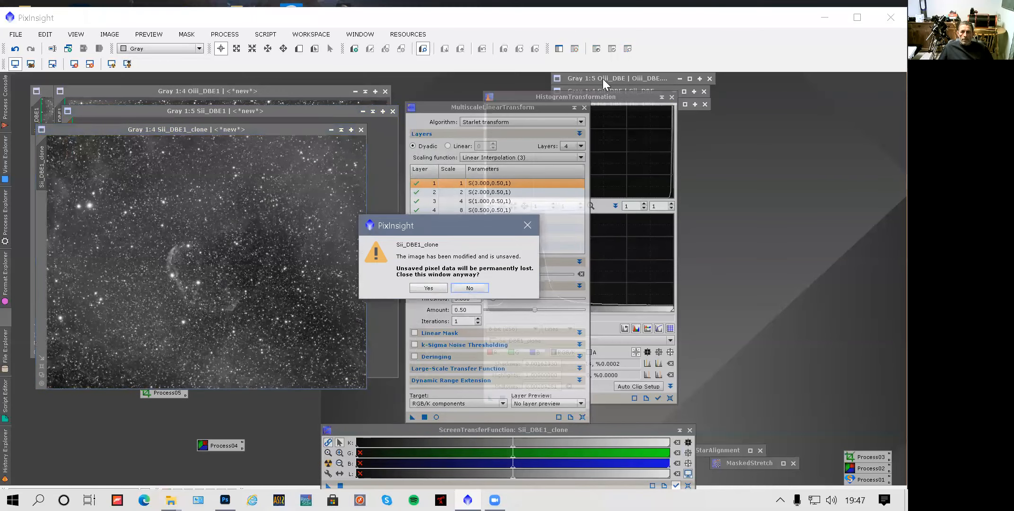
{"action": "left_click", "coordinate": [428, 288]}
{"action": "left_click", "coordinate": [583, 107]}
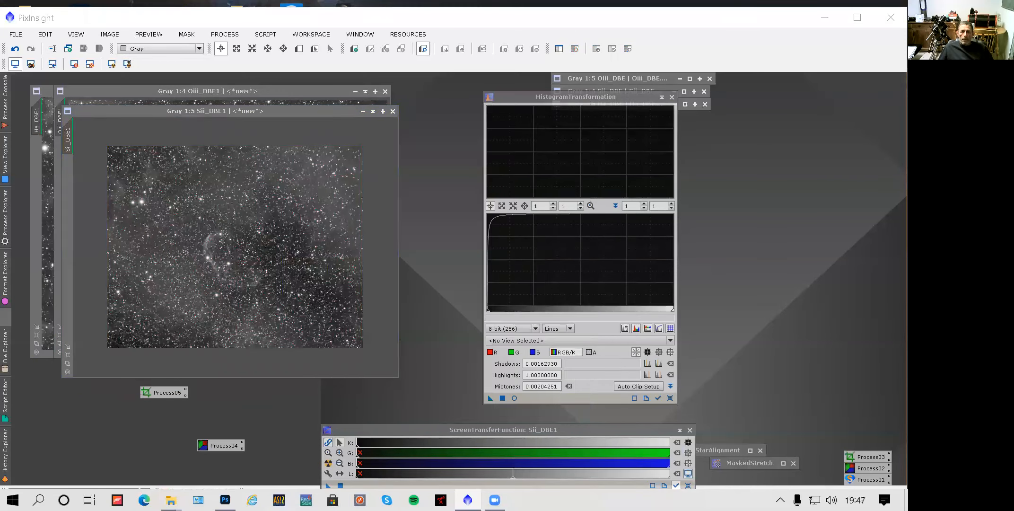
Move the Sii_DBE1 and Oiii_DBE1 windows off Ha_DBE1 and bring Ha_DBE1 to the front.
{"action": "left_click", "coordinate": [207, 114]}
{"action": "left_click_drag", "start_coordinate": [378, 116], "coordinate": [436, 134]}
{"action": "left_click_drag", "start_coordinate": [228, 93], "coordinate": [375, 101]}
{"action": "left_click_drag", "start_coordinate": [208, 91], "coordinate": [320, 104]}
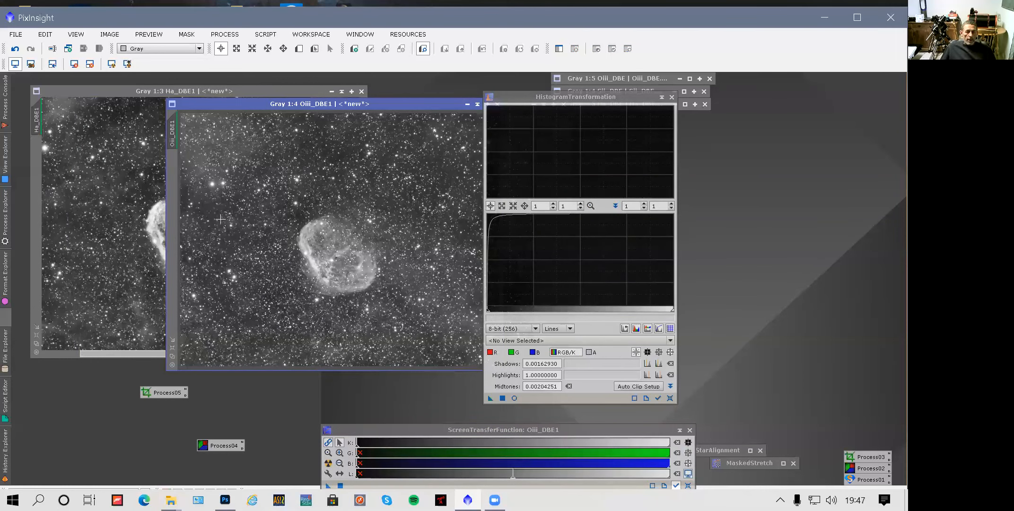
{"action": "left_click_drag", "start_coordinate": [263, 100], "coordinate": [269, 130]}
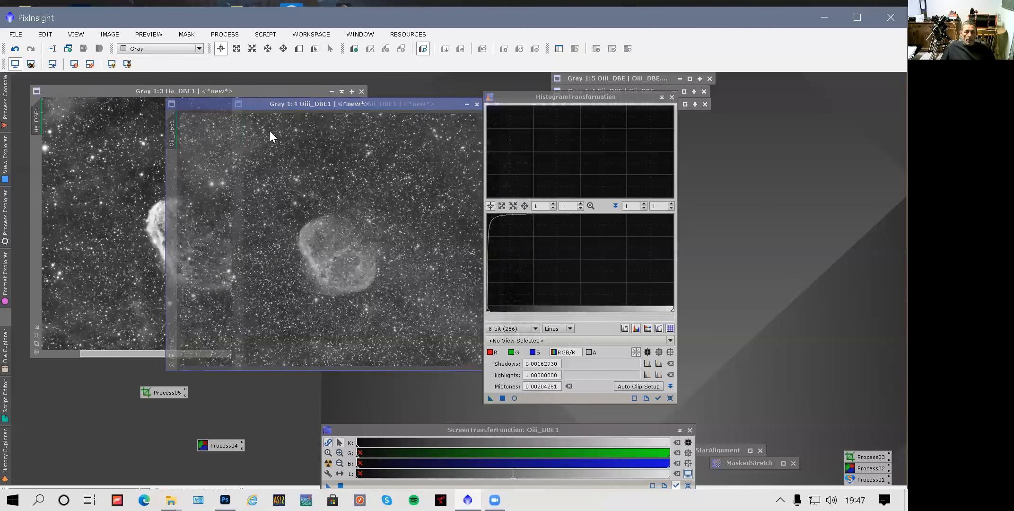
{"action": "left_click_drag", "start_coordinate": [392, 139], "coordinate": [431, 117]}
{"action": "left_click_drag", "start_coordinate": [368, 121], "coordinate": [382, 137]}
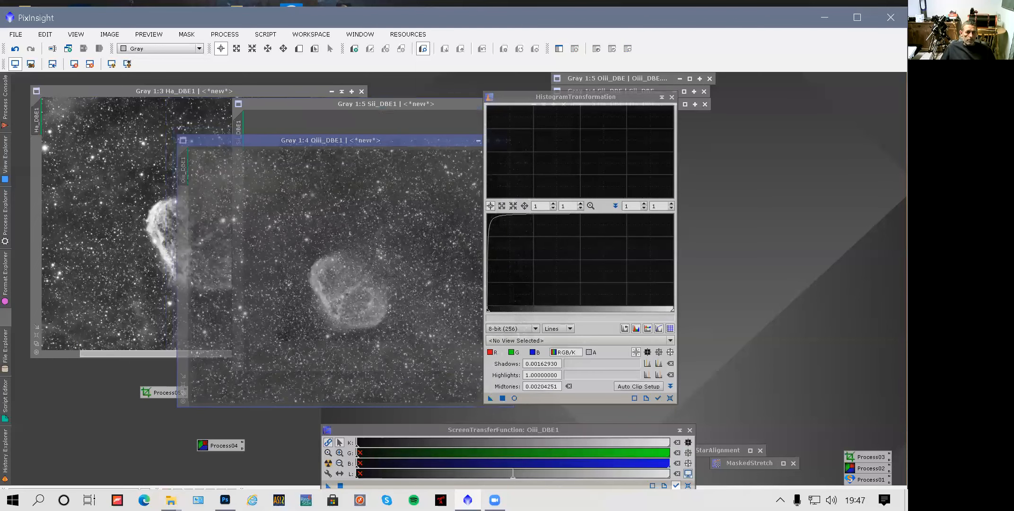
{"action": "left_click_drag", "start_coordinate": [176, 89], "coordinate": [182, 95]}
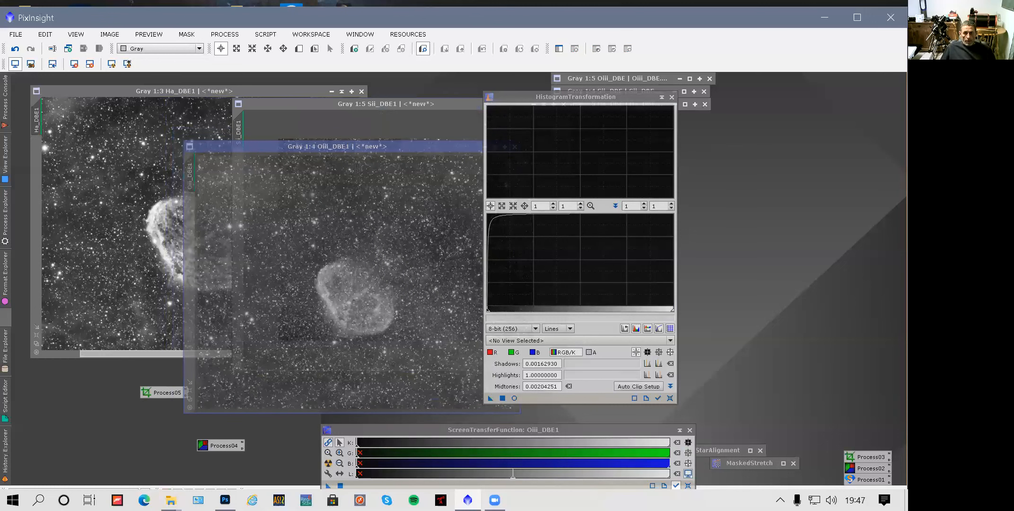
{"action": "left_click_drag", "start_coordinate": [337, 147], "coordinate": [366, 153]}
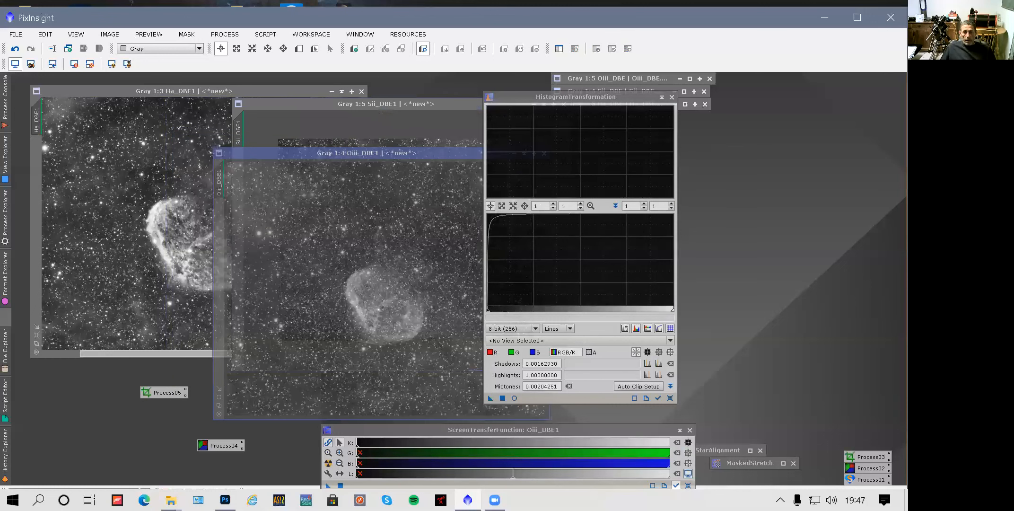
{"action": "left_click_drag", "start_coordinate": [366, 153], "coordinate": [429, 116]}
{"action": "left_click", "coordinate": [296, 202]}
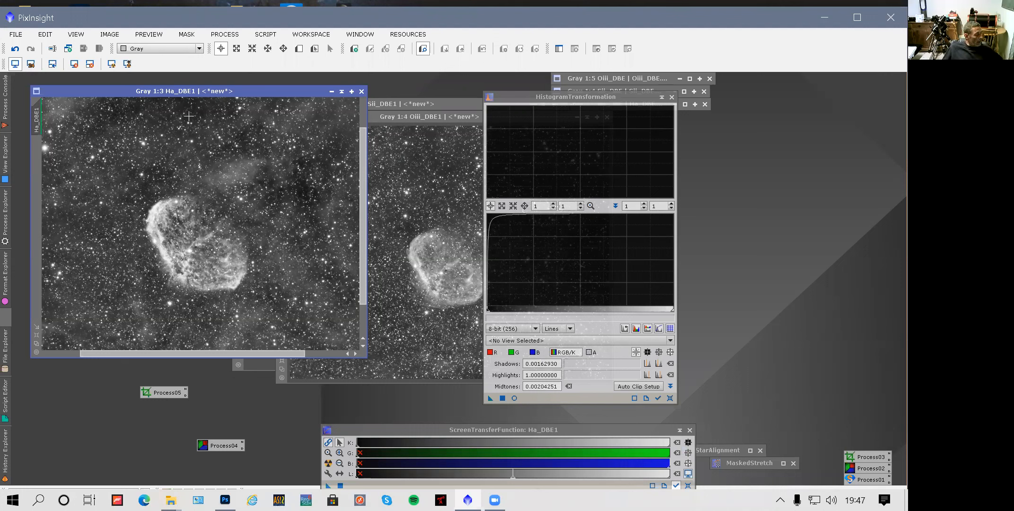
Reposition the Ha_DBE1 window and define a small preview on dark background sky above the nebula.
{"action": "key", "text": "ctrl+v"}
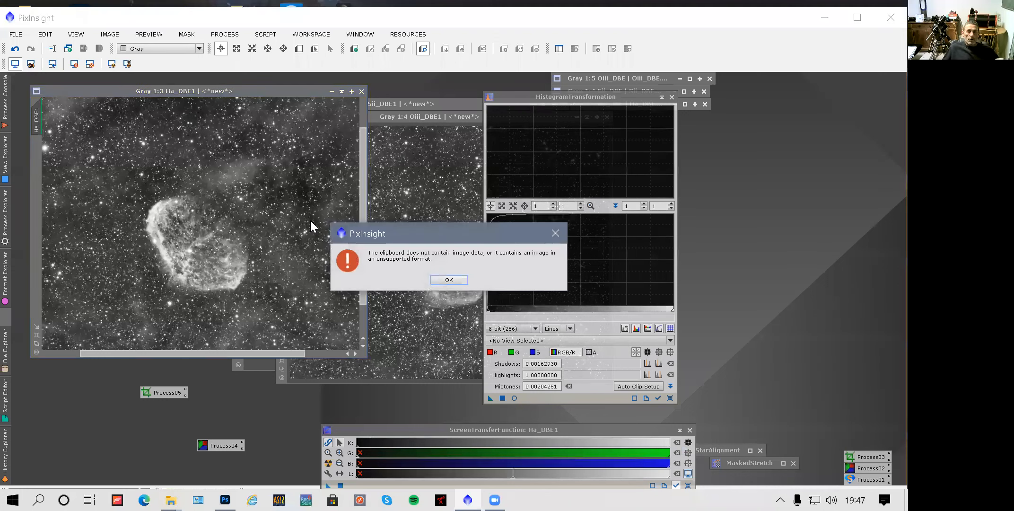
{"action": "left_click", "coordinate": [457, 279]}
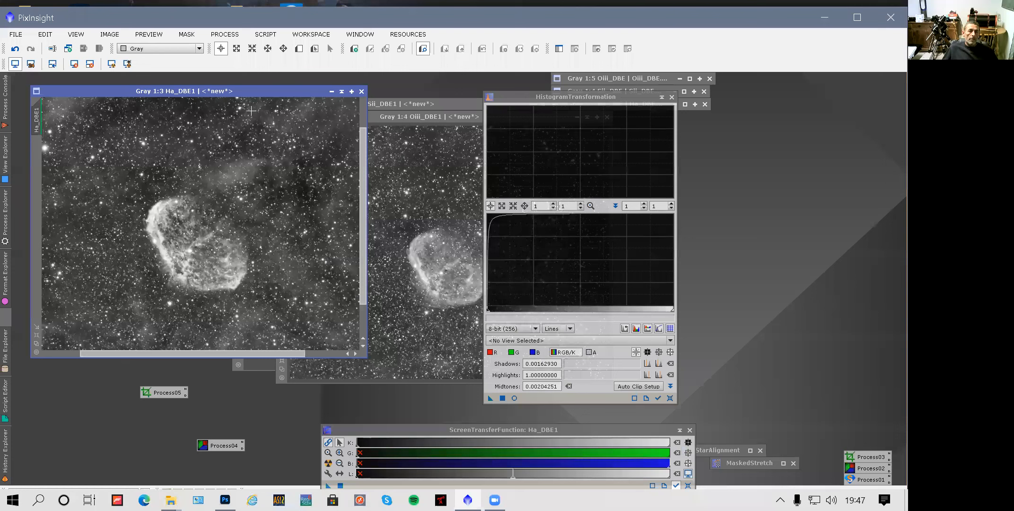
{"action": "left_click_drag", "start_coordinate": [235, 94], "coordinate": [260, 98]}
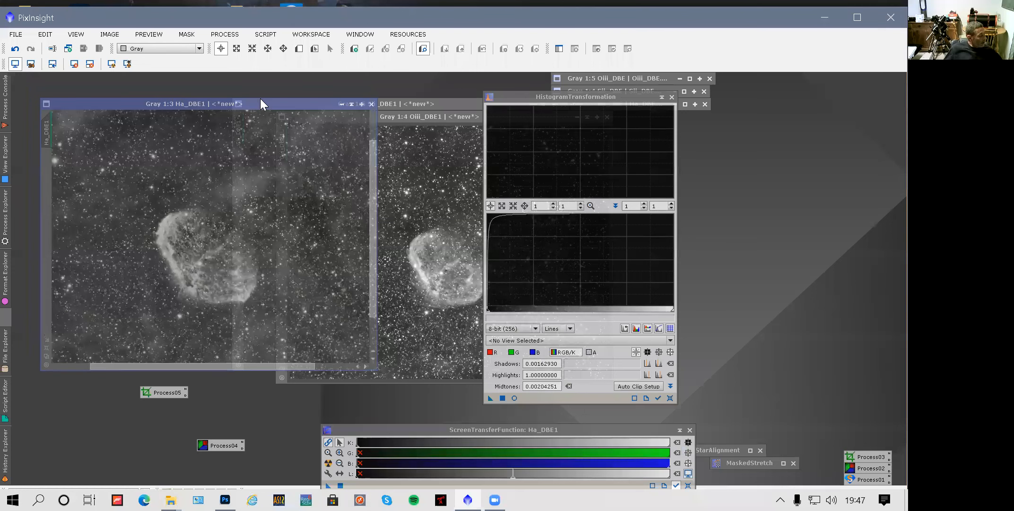
{"action": "key", "text": "alt+n"}
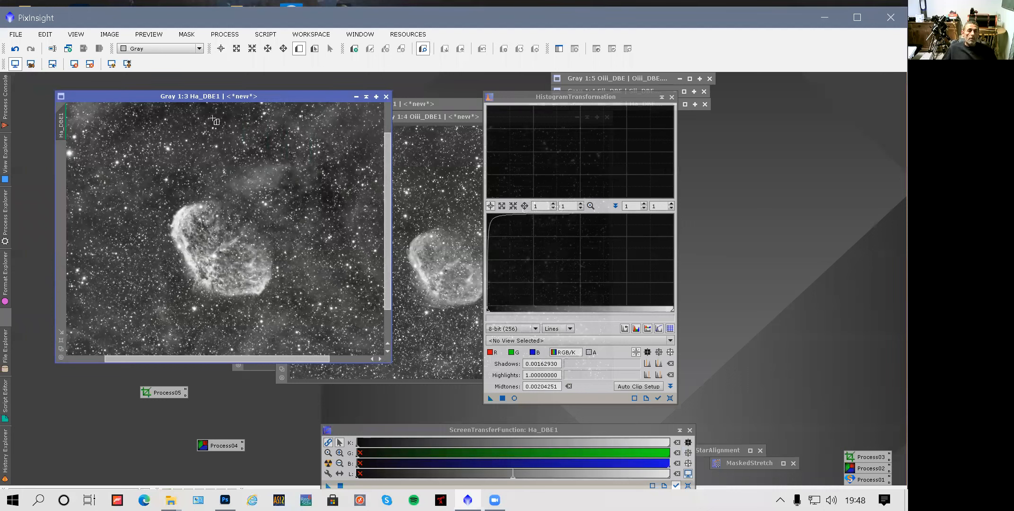
{"action": "left_click_drag", "start_coordinate": [213, 119], "coordinate": [219, 126]}
Open the MaskedStretch process and place its window beside the Ha_DBE1 image.
{"action": "left_click", "coordinate": [231, 34]}
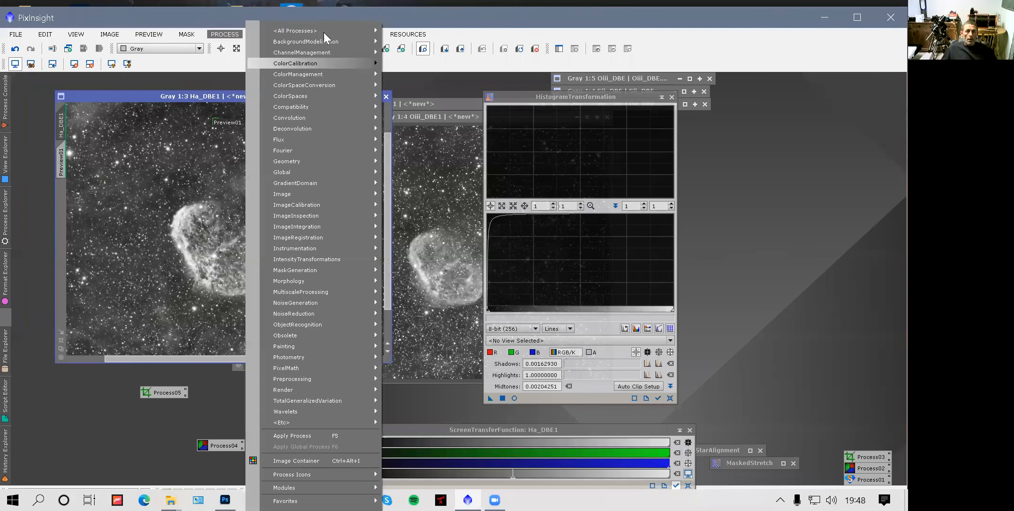
{"action": "mouse_move", "coordinate": [323, 31]}
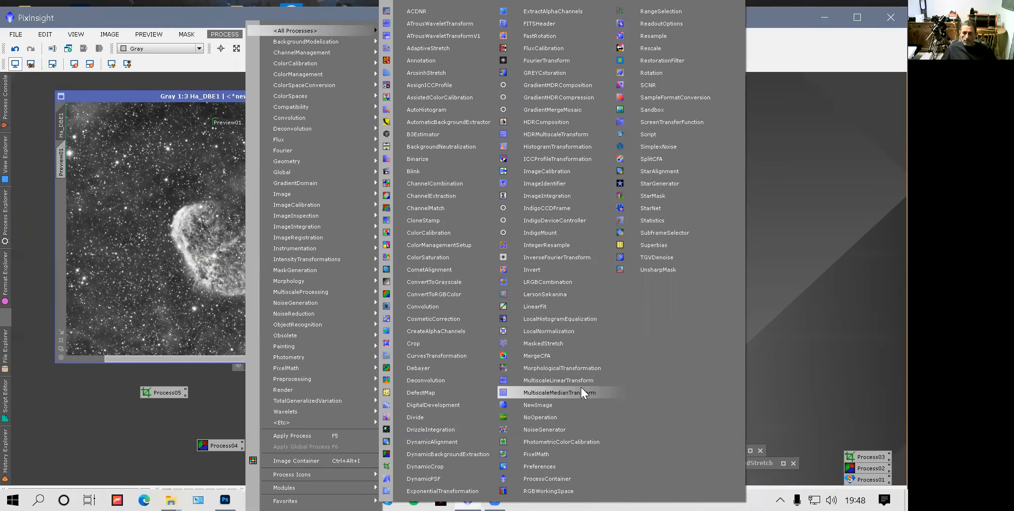
{"action": "left_click", "coordinate": [543, 344]}
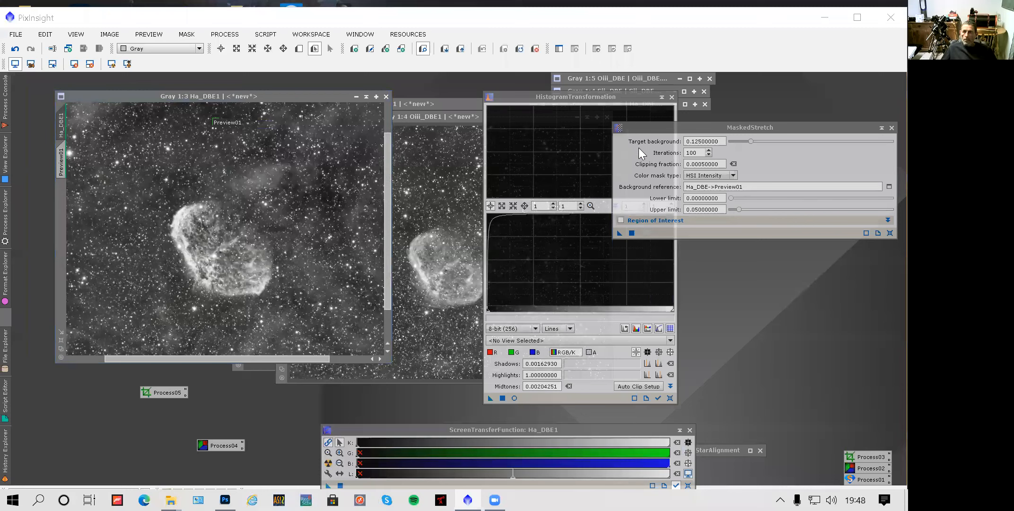
{"action": "left_click_drag", "start_coordinate": [643, 127], "coordinate": [450, 96]}
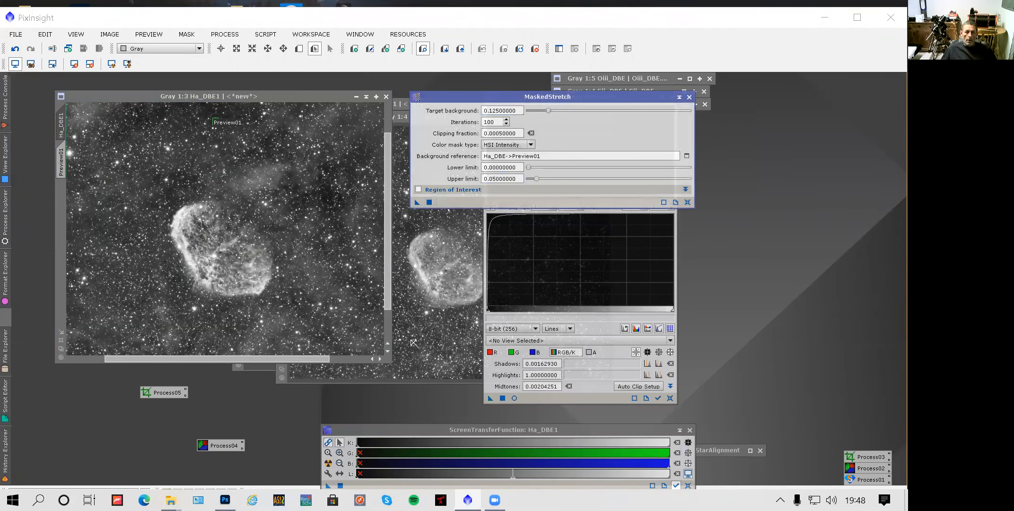
Reset HistogramTransformation to its defaults and reset the ScreenTransferFunction of Ha_DBE1.
{"action": "left_click", "coordinate": [668, 397]}
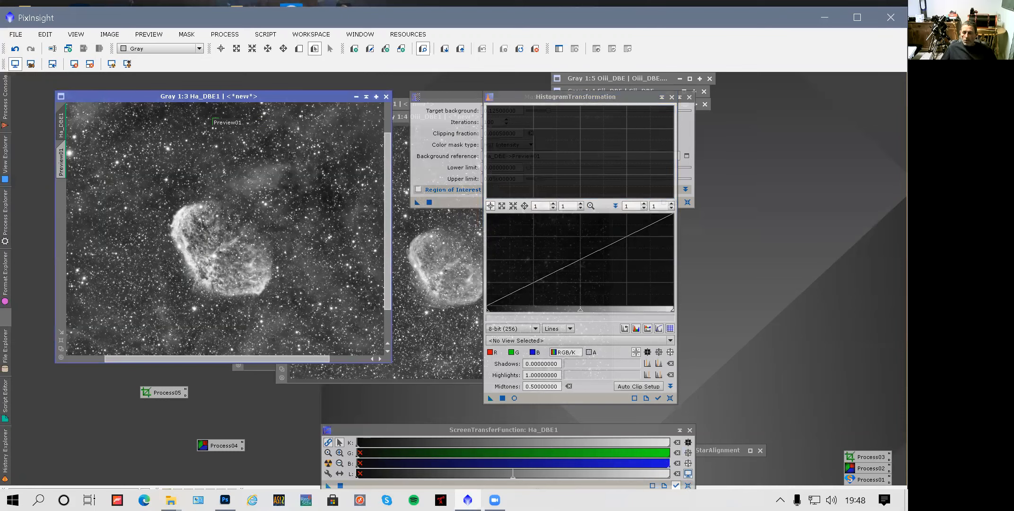
{"action": "left_click", "coordinate": [688, 485]}
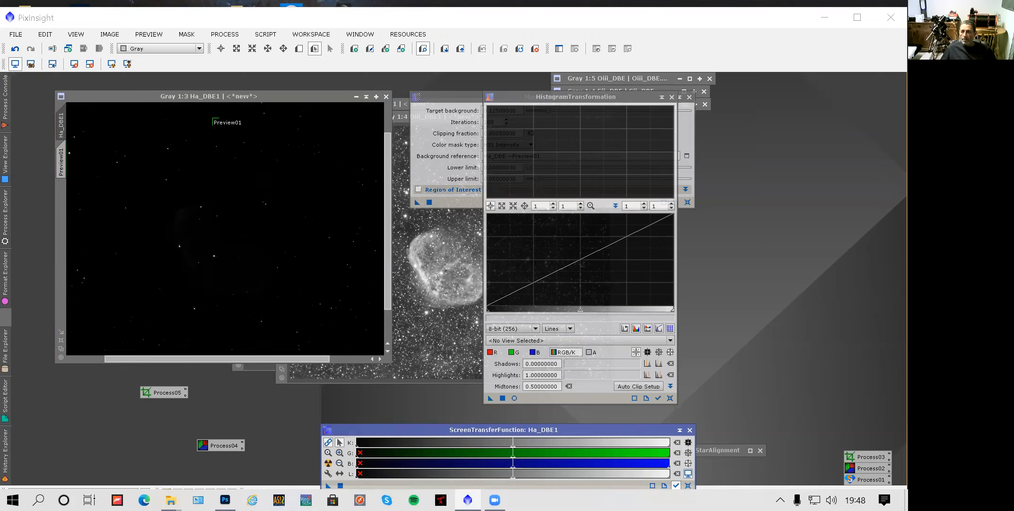
{"action": "left_click", "coordinate": [567, 338]}
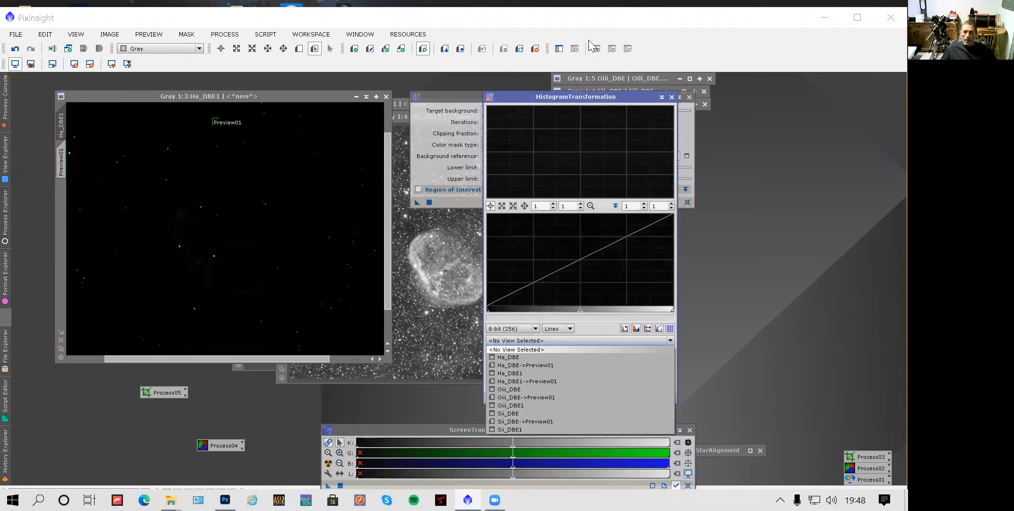
Collapse HistogramTransformation, move it out of the way and reposition the MaskedStretch window near Ha_DBE1.
{"action": "left_click", "coordinate": [604, 101]}
{"action": "left_click", "coordinate": [662, 97]}
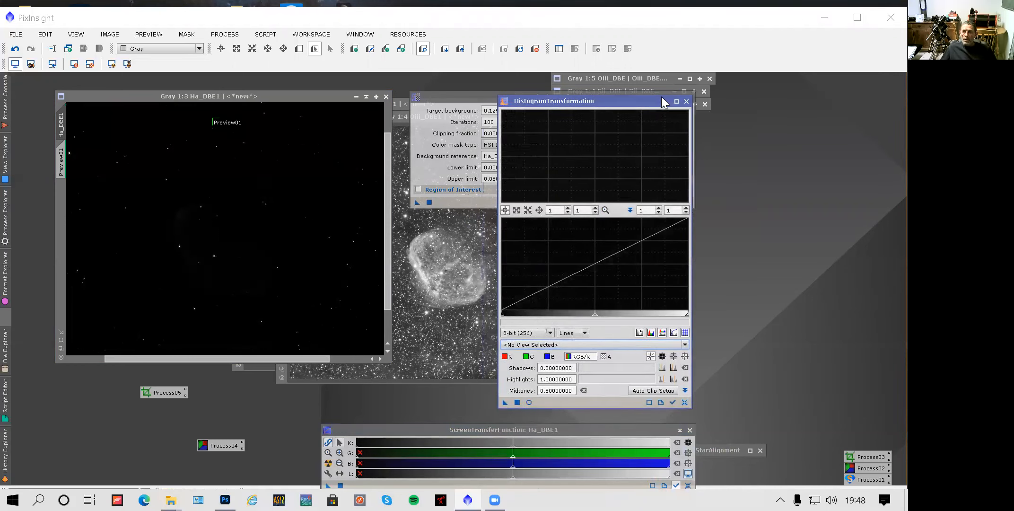
{"action": "left_click_drag", "start_coordinate": [512, 96], "coordinate": [441, 96]}
{"action": "left_click_drag", "start_coordinate": [456, 146], "coordinate": [454, 172]}
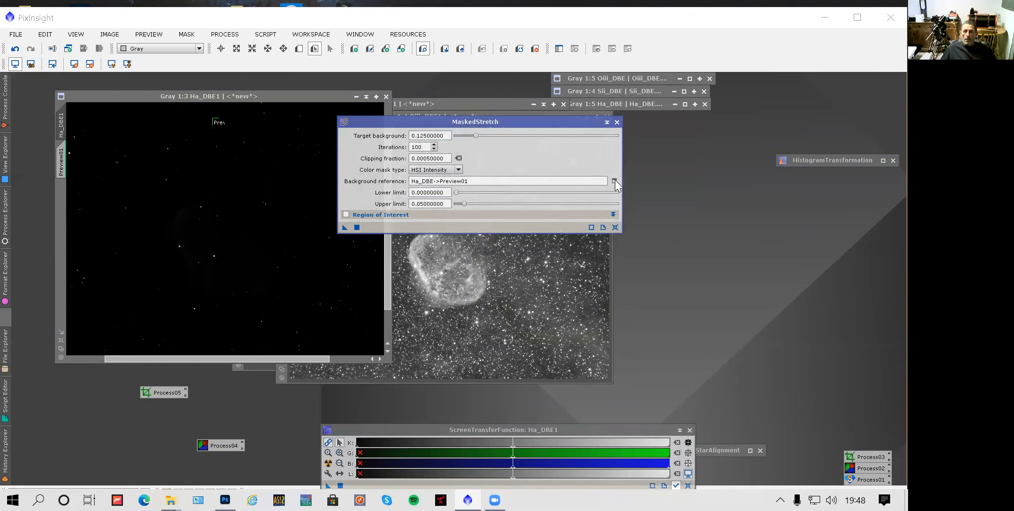
Set the MaskedStretch background reference to Ha_DBE1->Preview01 and apply the stretch to Ha_DBE1.
{"action": "left_click", "coordinate": [216, 96]}
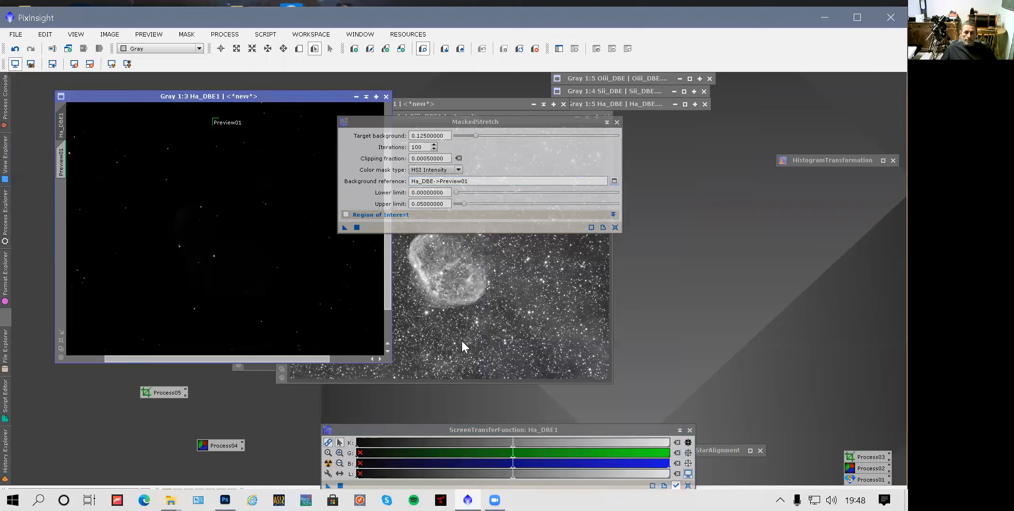
{"action": "key", "text": "alt+Down"}
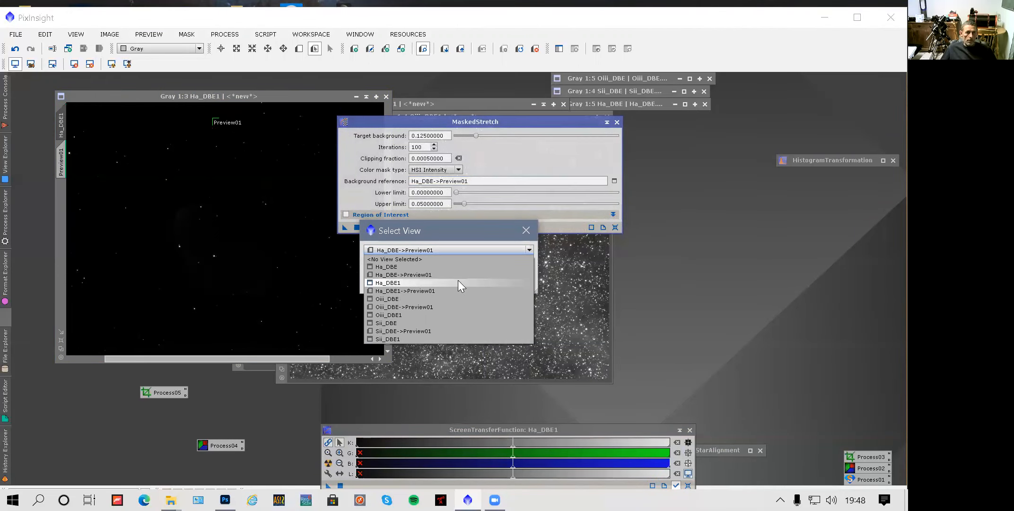
{"action": "left_click", "coordinate": [451, 290]}
{"action": "left_click", "coordinate": [473, 284]}
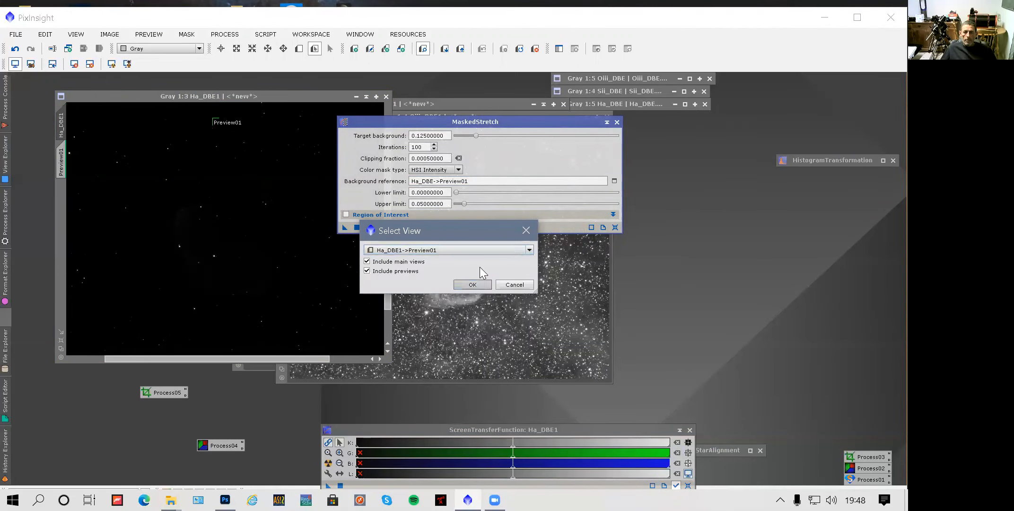
{"action": "left_click", "coordinate": [344, 227]}
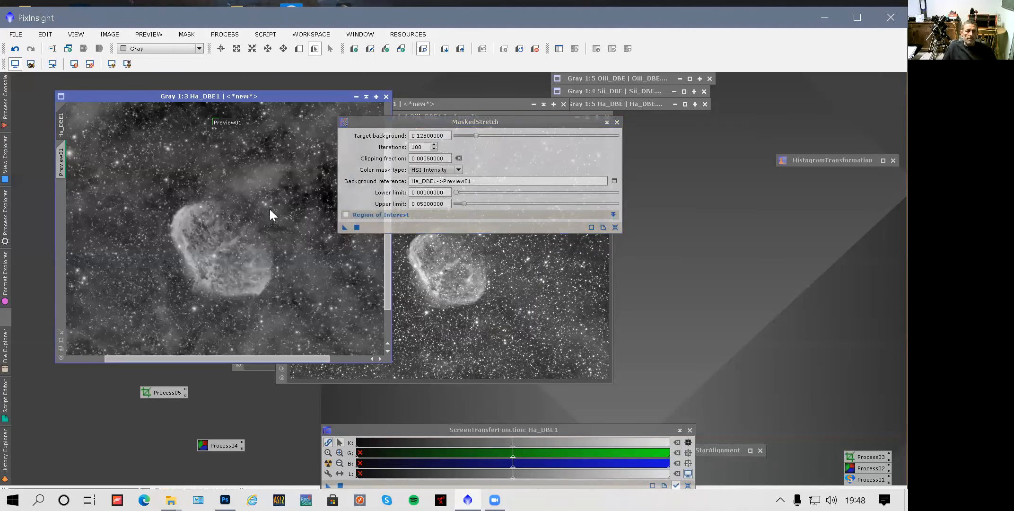
Move MaskedStretch aside, bring Oiii_DBE1 forward over Ha_DBE1 and define a small background preview above its nebula.
{"action": "left_click", "coordinate": [584, 163]}
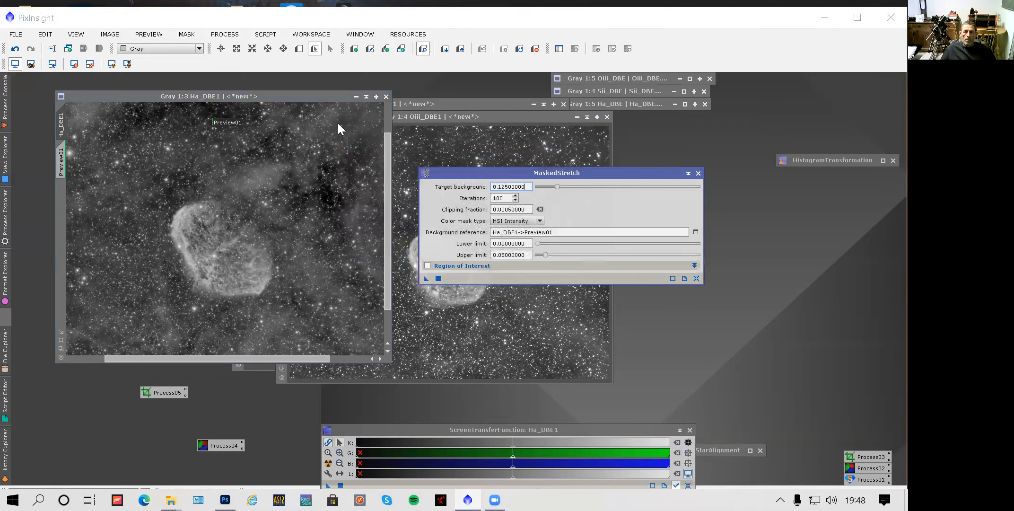
{"action": "left_click", "coordinate": [416, 116]}
{"action": "left_click_drag", "start_coordinate": [284, 116], "coordinate": [78, 116]}
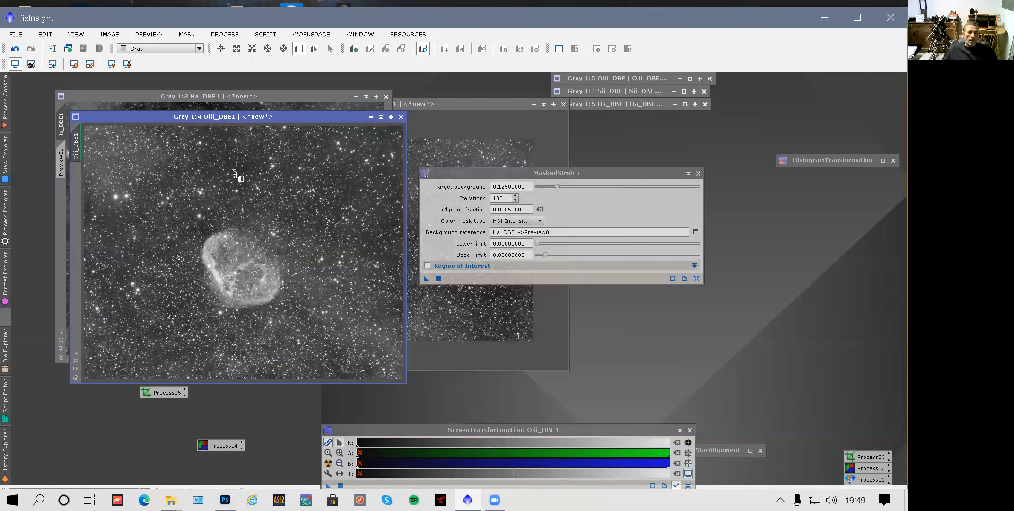
{"action": "left_click", "coordinate": [234, 170]}
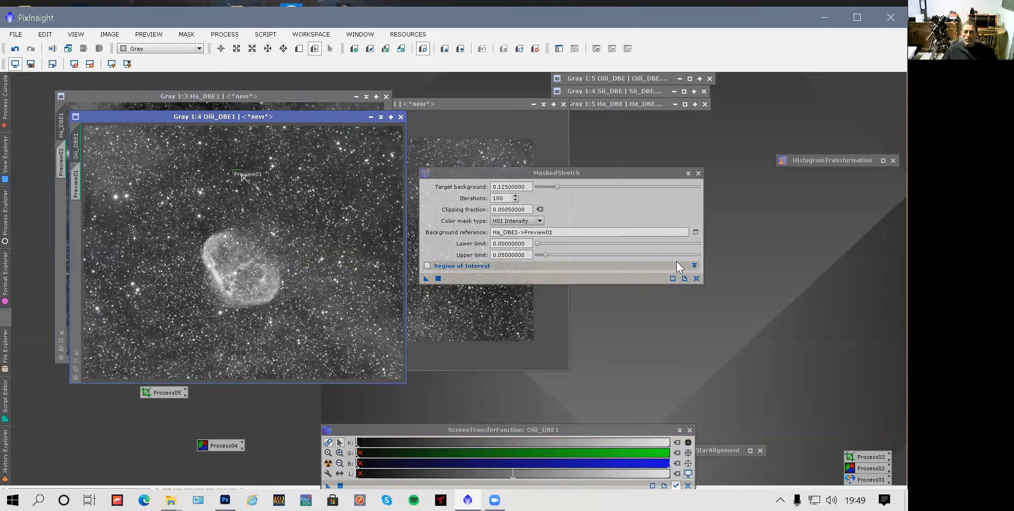
Set the MaskedStretch background reference to Oiii_DBE1->Preview01 and apply the stretch to Oiii_DBE1.
{"action": "left_click", "coordinate": [629, 236]}
{"action": "left_click_drag", "start_coordinate": [605, 171], "coordinate": [541, 139]}
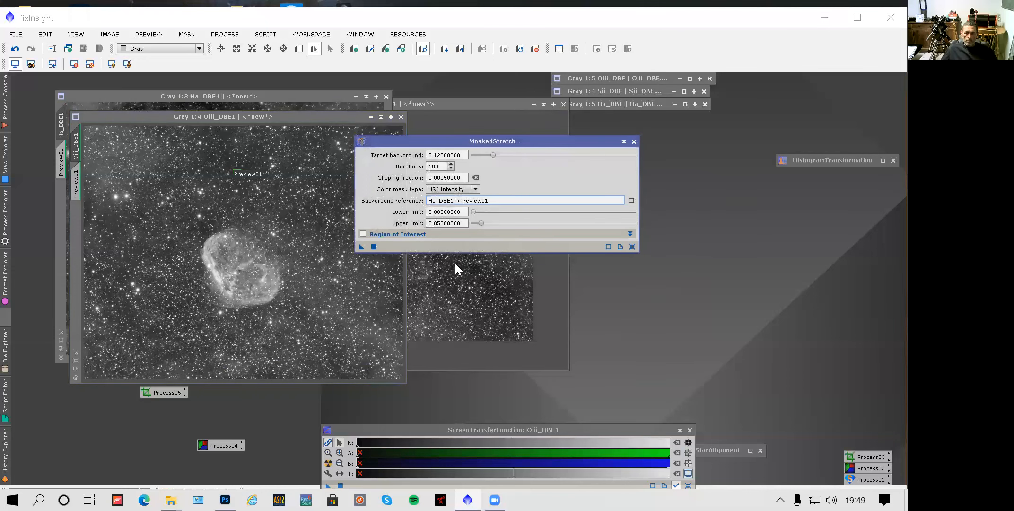
{"action": "left_click", "coordinate": [457, 250]}
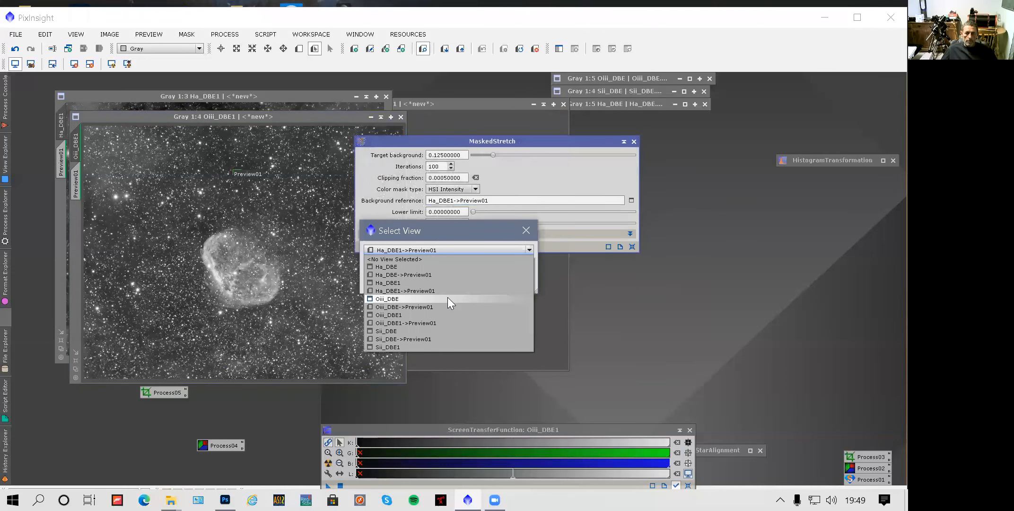
{"action": "left_click", "coordinate": [440, 322]}
{"action": "left_click", "coordinate": [479, 287]}
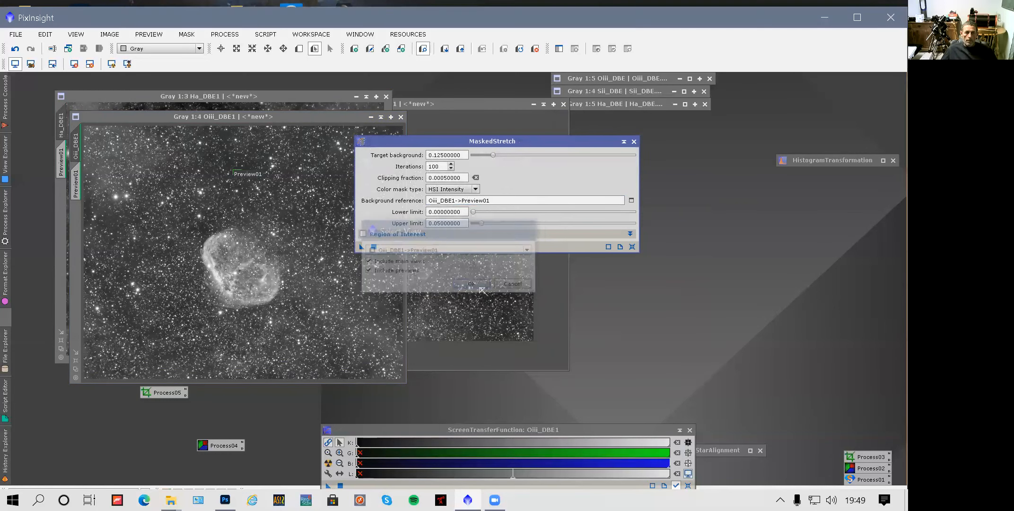
{"action": "left_click_drag", "start_coordinate": [362, 246], "coordinate": [290, 234]}
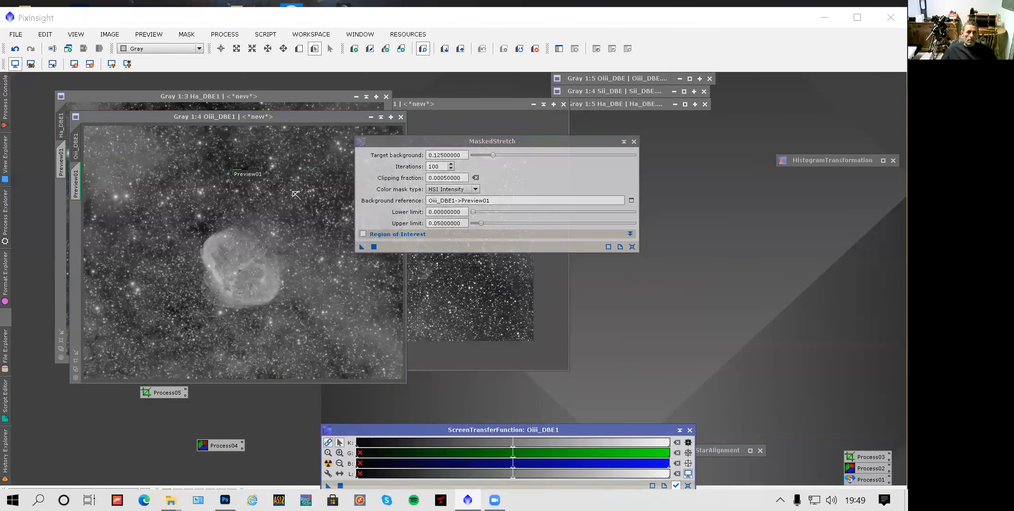
Move Oiii_DBE1 over Ha_DBE1 and define a small background preview in the upper-left corner of Sii_DBE1.
{"action": "left_click_drag", "start_coordinate": [297, 116], "coordinate": [240, 96]}
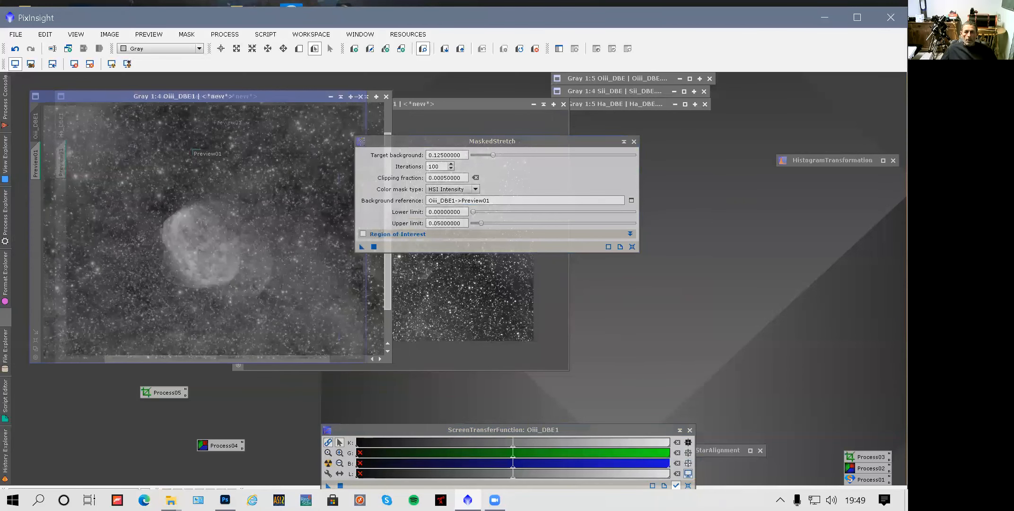
{"action": "left_click", "coordinate": [453, 102]}
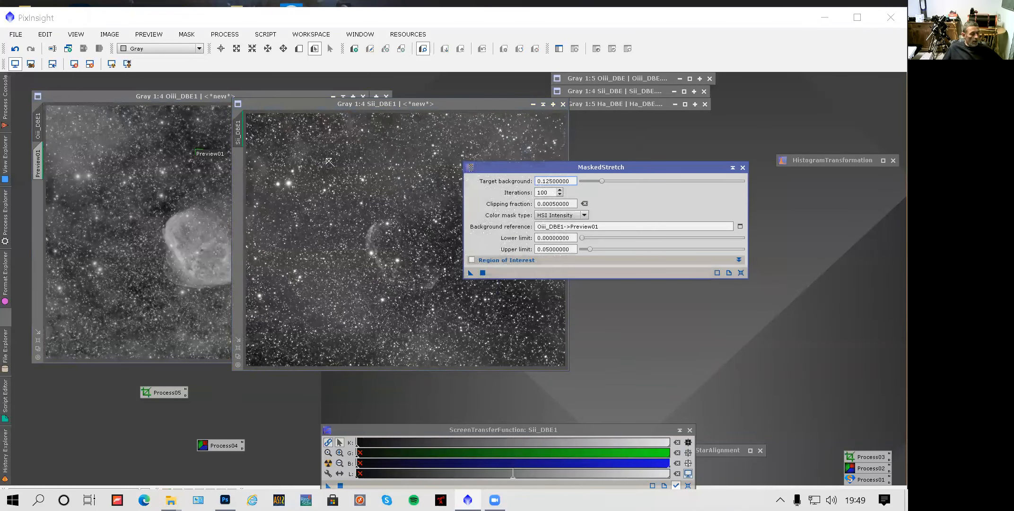
{"action": "key", "text": "alt+n"}
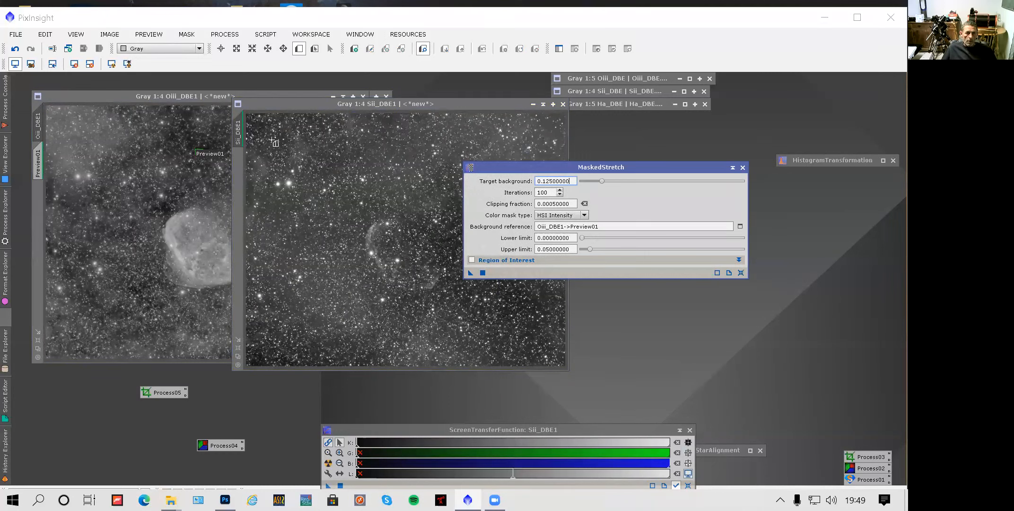
{"action": "left_click", "coordinate": [259, 126]}
{"action": "left_click_drag", "start_coordinate": [260, 126], "coordinate": [269, 133]}
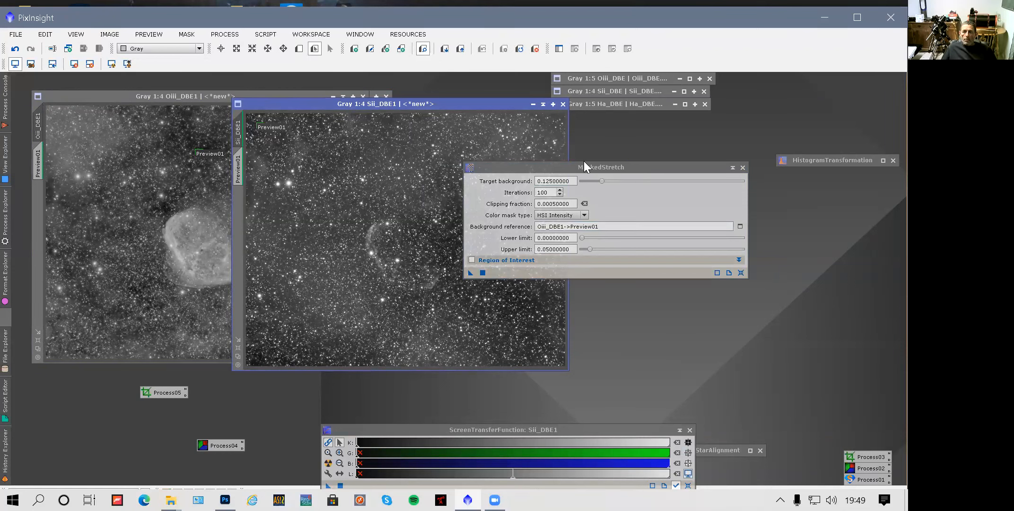
Set the MaskedStretch background reference to Sii_DBE1->Preview01 and apply the stretch to Sii_DBE1.
{"action": "left_click_drag", "start_coordinate": [583, 163], "coordinate": [537, 157]}
{"action": "left_click_drag", "start_coordinate": [633, 162], "coordinate": [550, 162]}
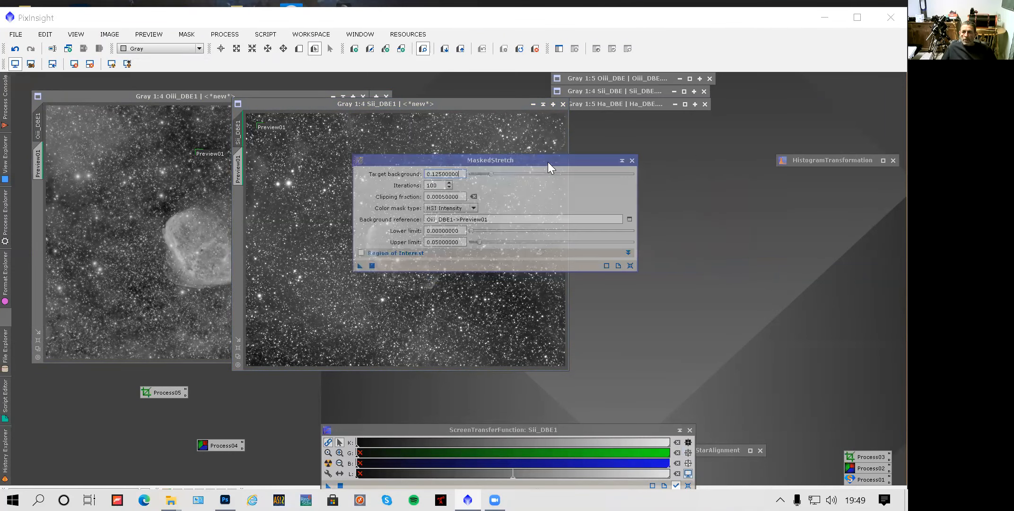
{"action": "left_click", "coordinate": [613, 219]}
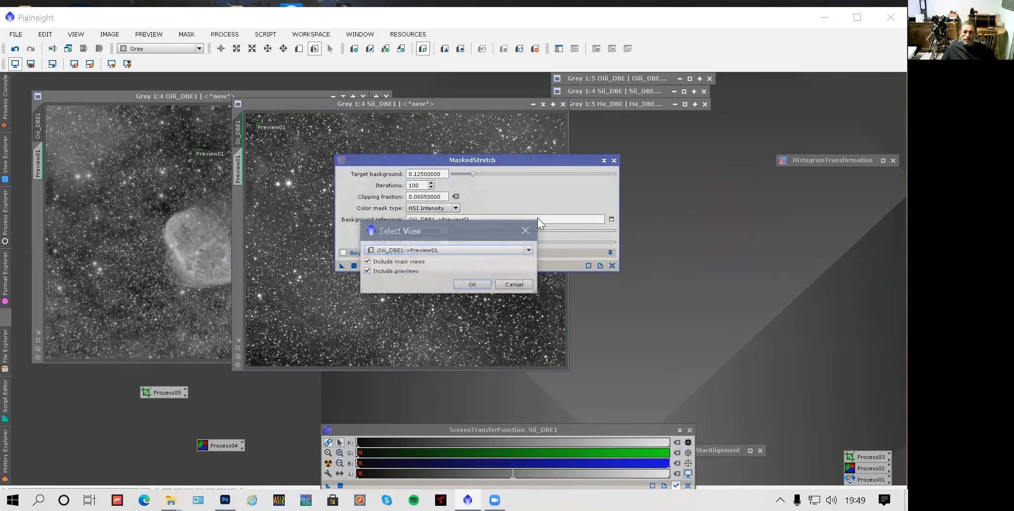
{"action": "left_click", "coordinate": [479, 253]}
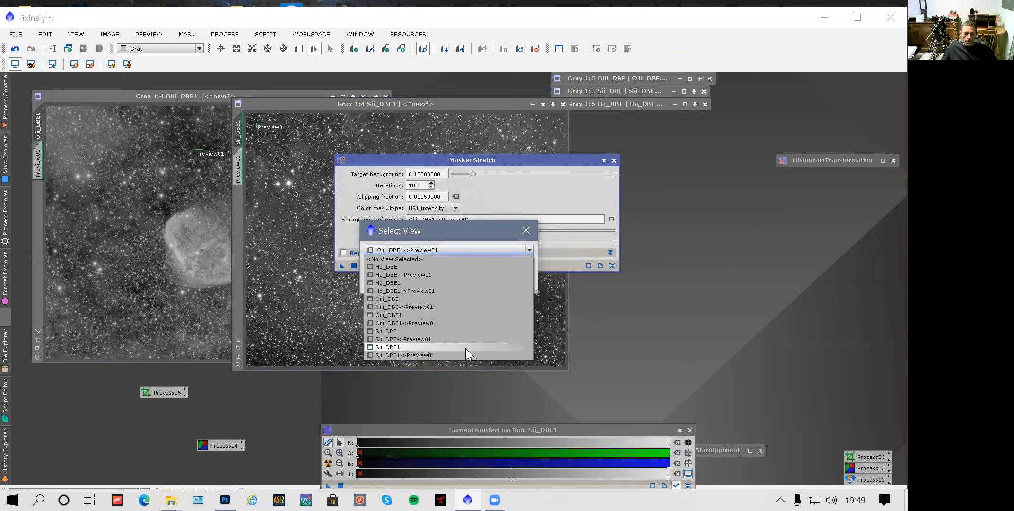
{"action": "left_click", "coordinate": [464, 356]}
{"action": "left_click", "coordinate": [472, 285]}
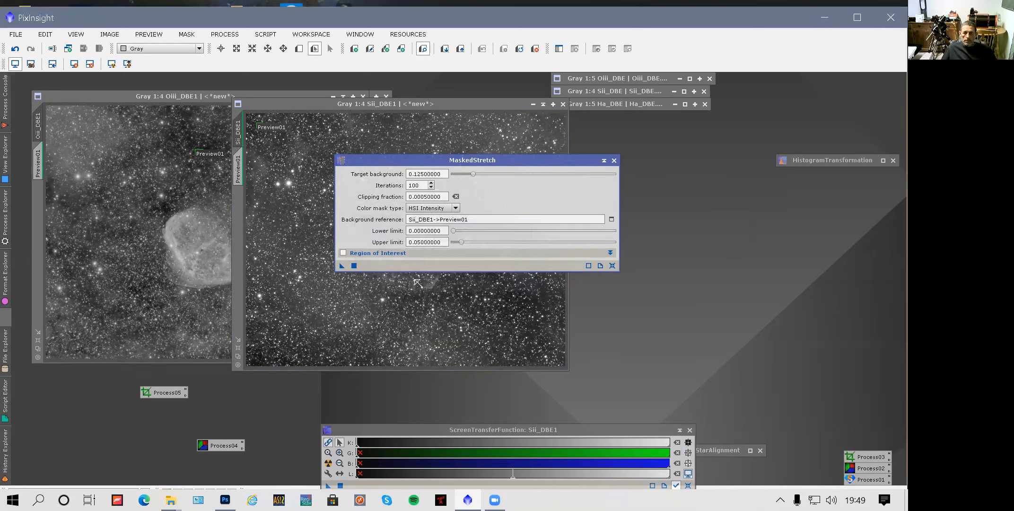
{"action": "left_click", "coordinate": [341, 265]}
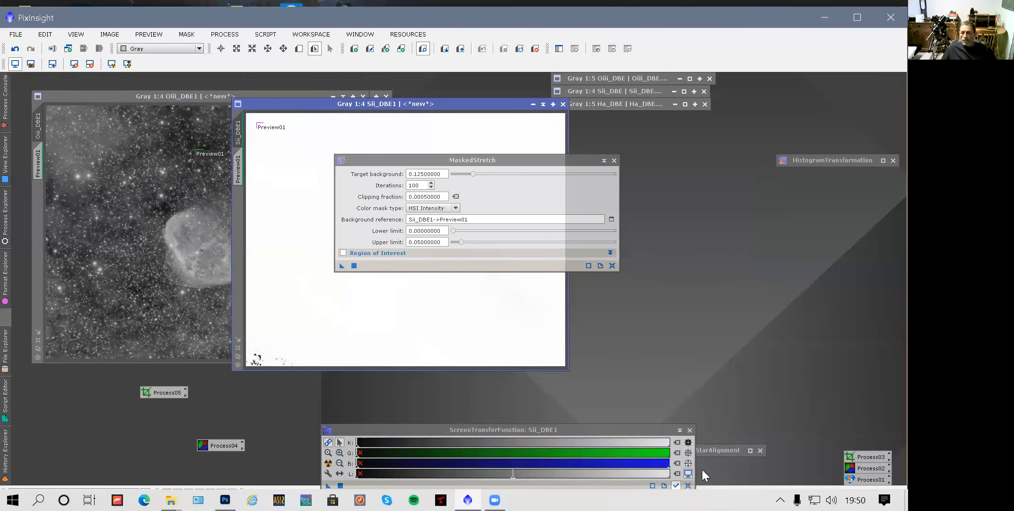
Reset the ScreenTransferFunction of Sii_DBE1 and close MaskedStretch.
{"action": "left_click", "coordinate": [688, 485]}
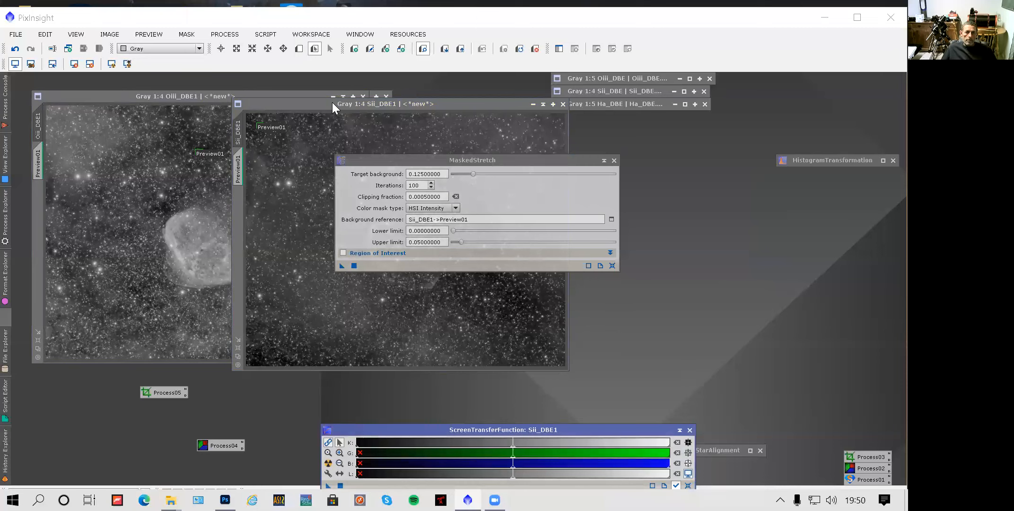
{"action": "left_click", "coordinate": [233, 96]}
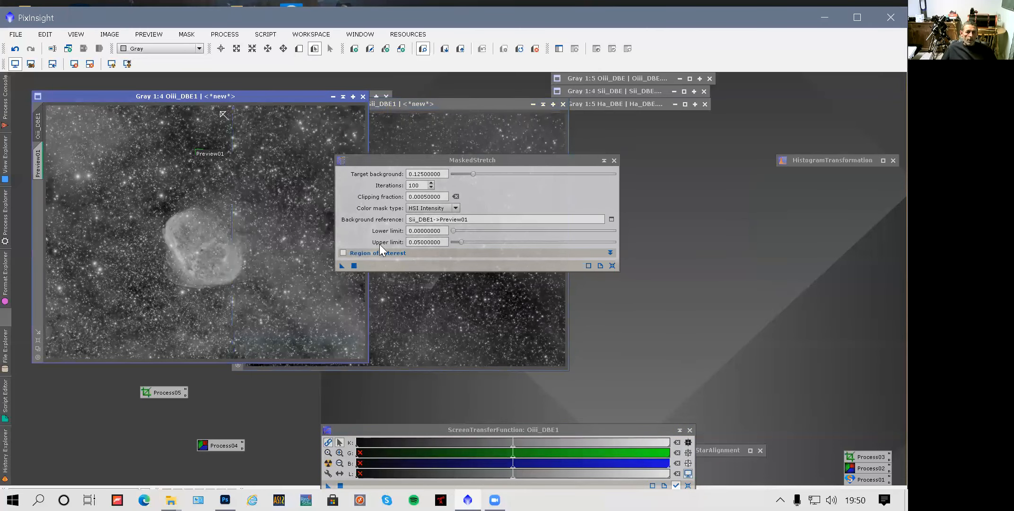
{"action": "left_click", "coordinate": [613, 160]}
{"action": "left_click", "coordinate": [226, 34]}
{"action": "mouse_move", "coordinate": [303, 41]}
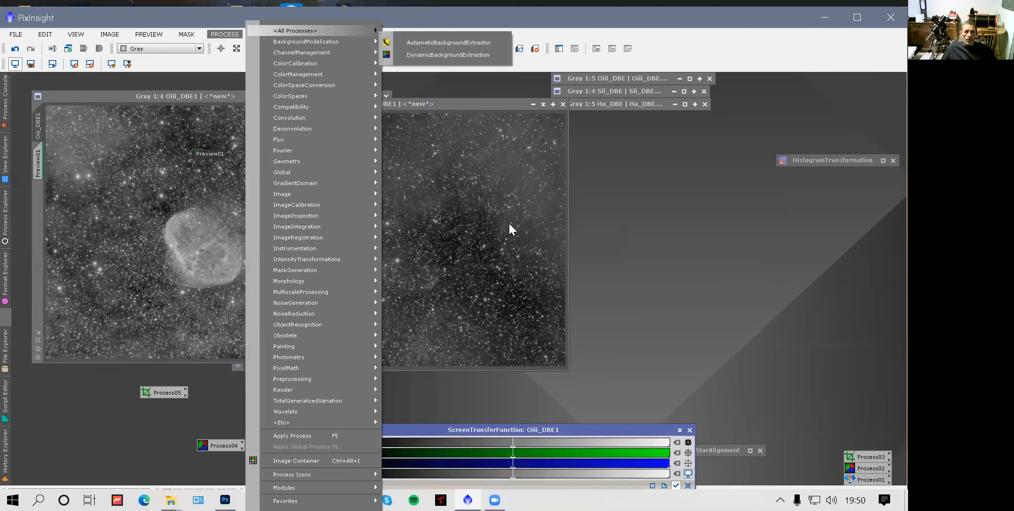
{"action": "mouse_move", "coordinate": [577, 204]}
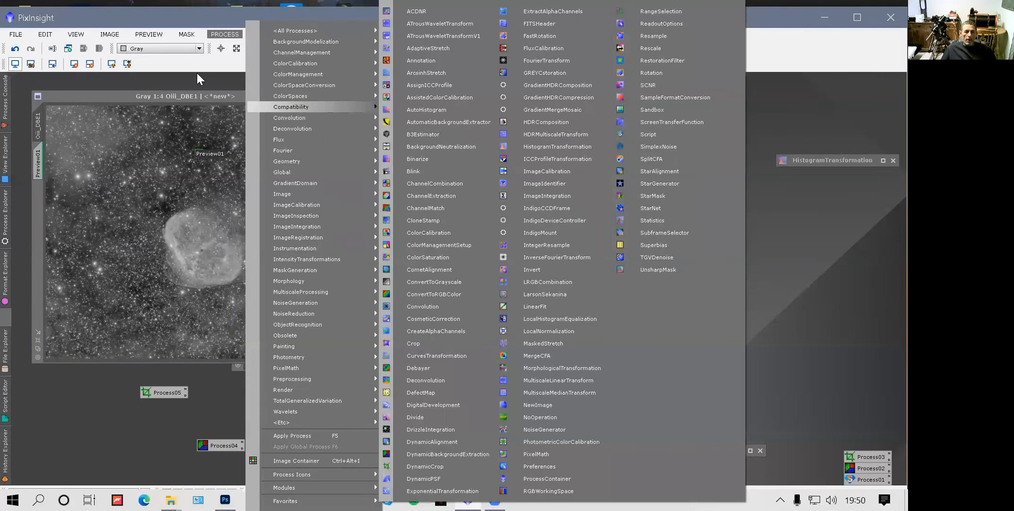
{"action": "key", "text": "Escape"}
{"action": "key", "text": "Escape"}
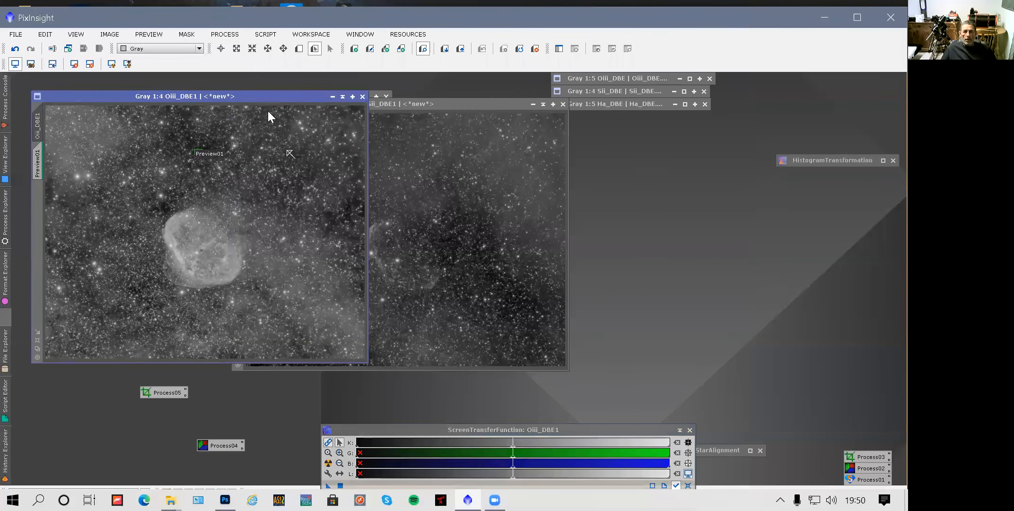
Spread out the stretched images by moving Oiii_DBE1 to the right of Ha_DBE1 and bring Ha_DBE1 to the front.
{"action": "left_click", "coordinate": [527, 143]}
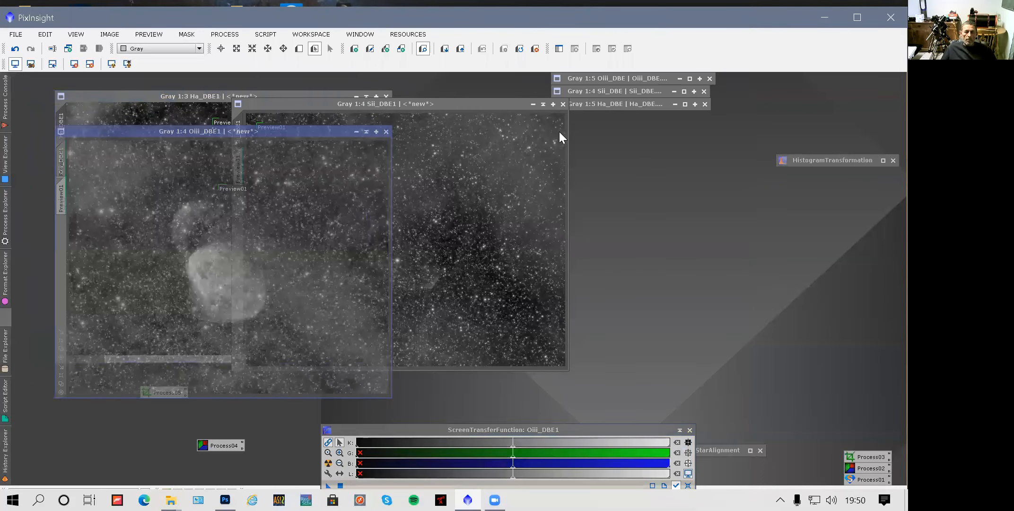
{"action": "left_click_drag", "start_coordinate": [366, 135], "coordinate": [238, 150]}
{"action": "left_click_drag", "start_coordinate": [337, 145], "coordinate": [494, 133]}
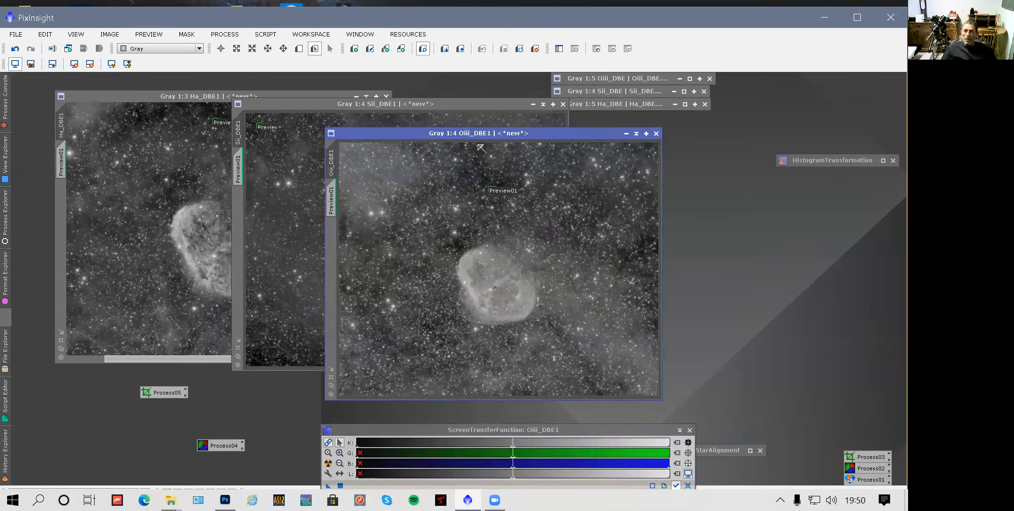
{"action": "left_click", "coordinate": [312, 96]}
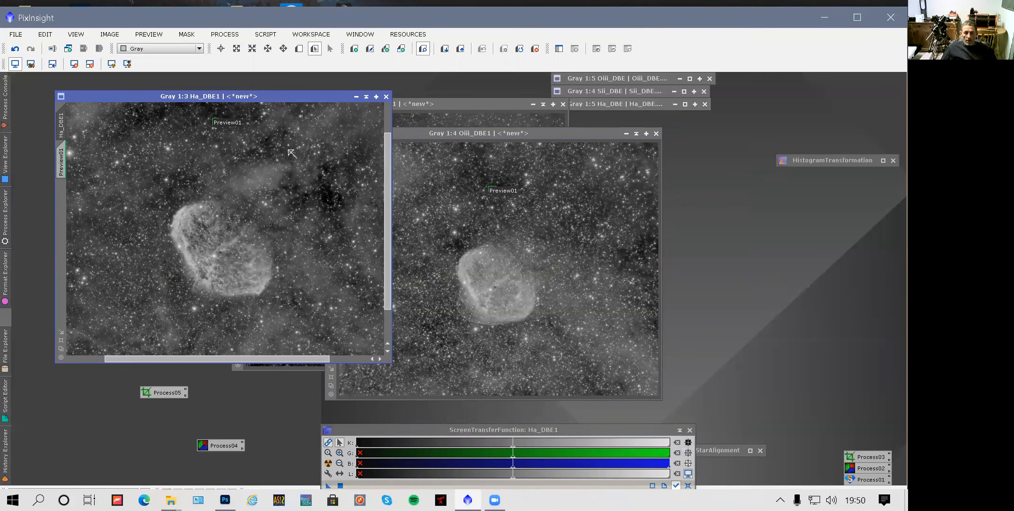
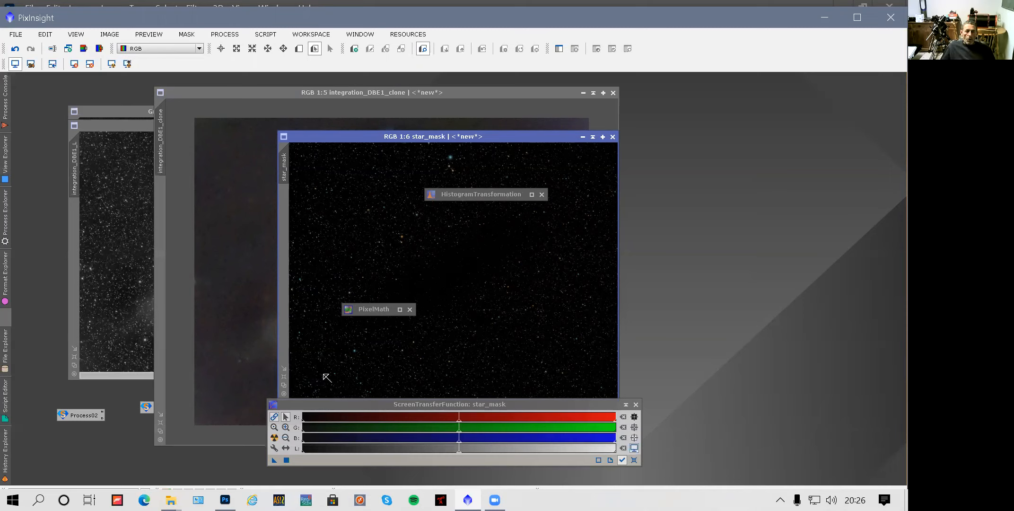
Run the Weighted Batch Preprocessing script from the Process02 icon, review its light frame settings and exit the script.
{"action": "double_click", "coordinate": [80, 414]}
{"action": "left_click_drag", "start_coordinate": [722, 77], "coordinate": [337, 156]}
{"action": "left_click", "coordinate": [274, 315]}
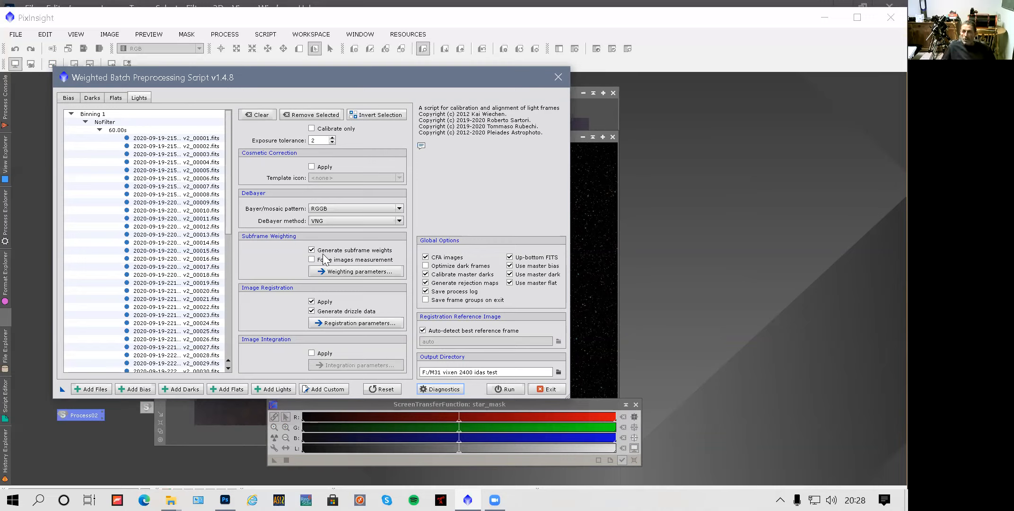
{"action": "mouse_move", "coordinate": [322, 255]}
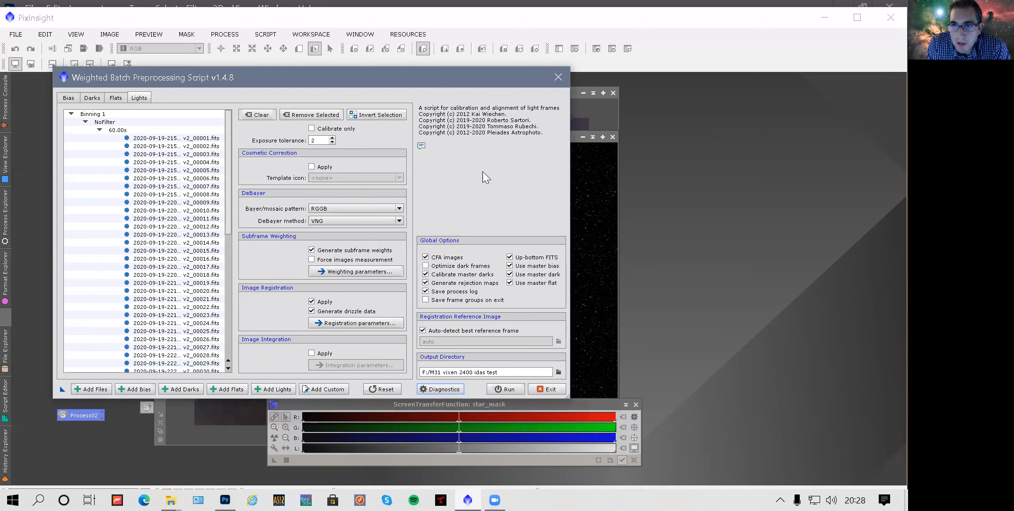
{"action": "left_click", "coordinate": [555, 76]}
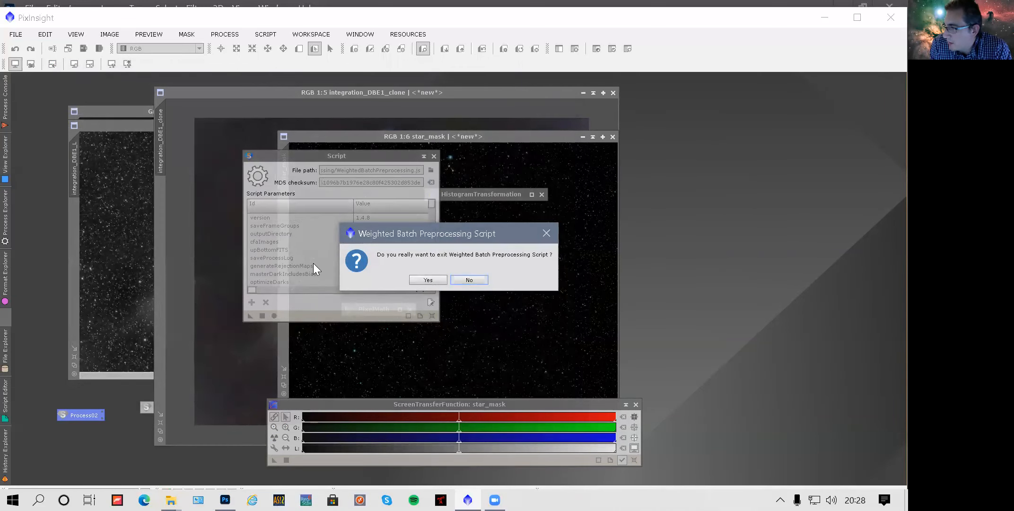
{"action": "key", "text": "Return"}
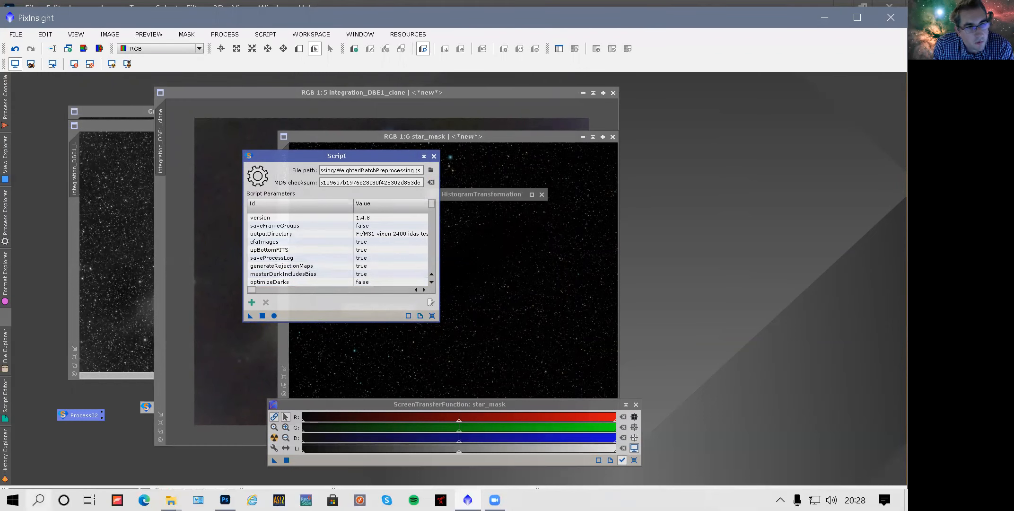
Switch to the OneDrive window in File Explorer and go to This PC.
{"action": "left_click", "coordinate": [12, 500]}
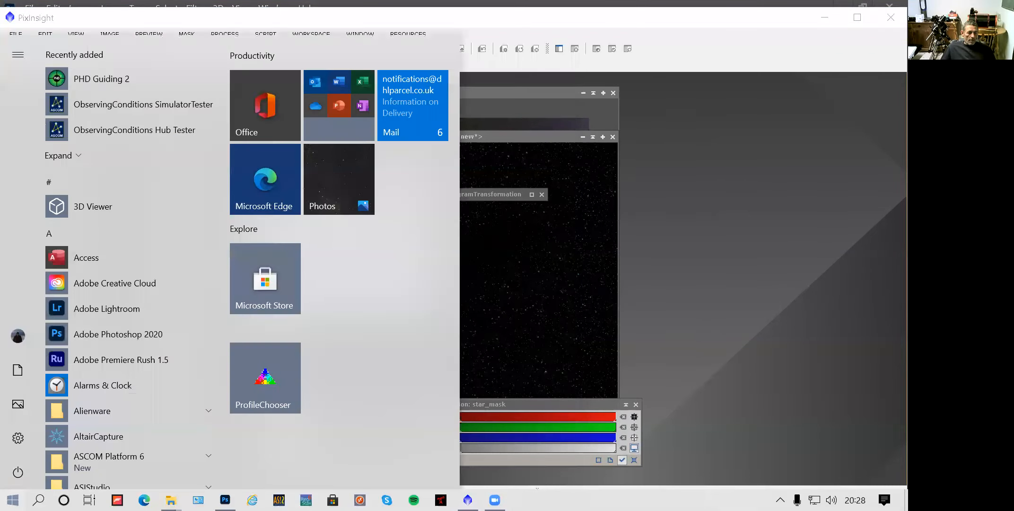
{"action": "mouse_move", "coordinate": [170, 500]}
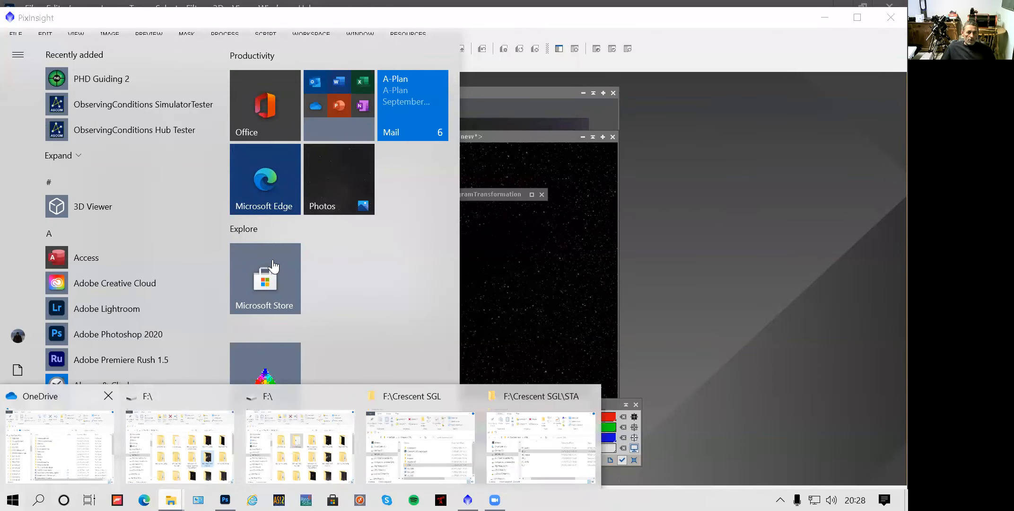
{"action": "left_click", "coordinate": [63, 399]}
{"action": "scroll", "coordinate": [272, 270], "scroll_direction": "up", "scroll_amount": 3}
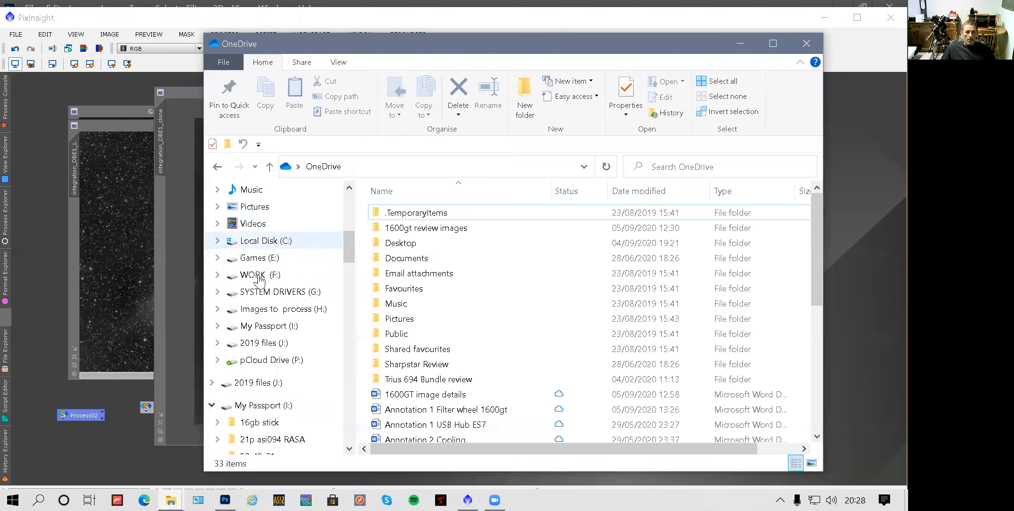
{"action": "scroll", "coordinate": [256, 241], "scroll_direction": "up", "scroll_amount": 2}
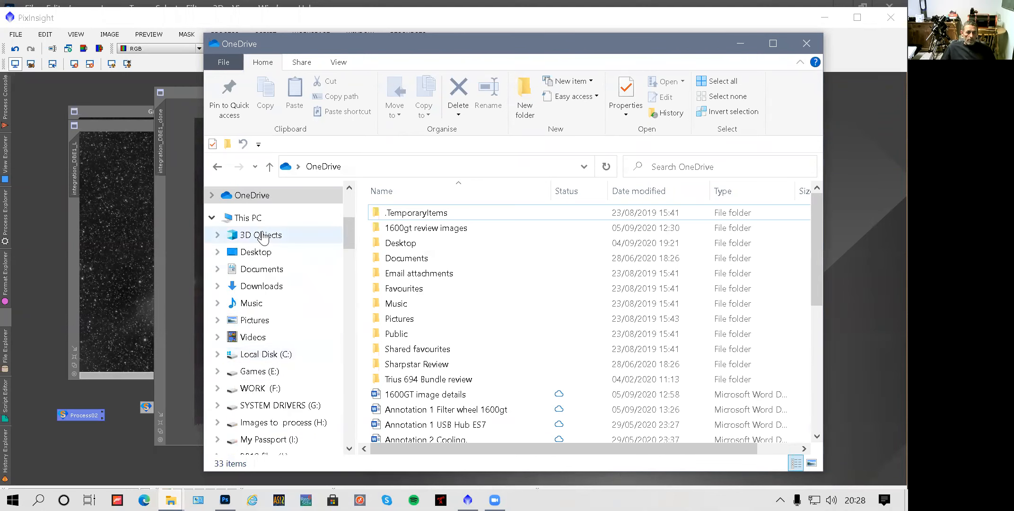
{"action": "scroll", "coordinate": [263, 236], "scroll_direction": "up", "scroll_amount": 2}
{"action": "left_click", "coordinate": [242, 330]}
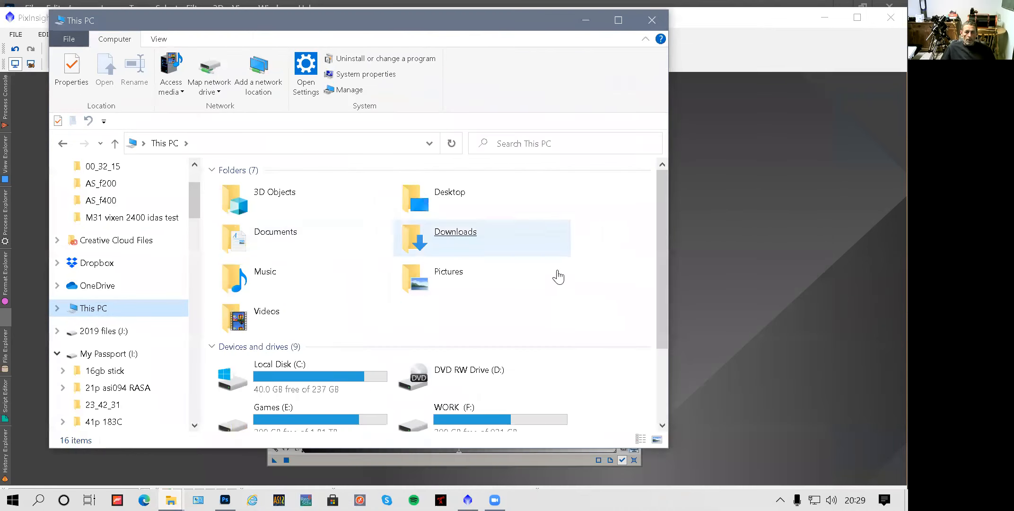
Browse the drives under This PC and open SYSTEM DRIVERS (G:).
{"action": "scroll", "coordinate": [553, 312], "scroll_direction": "down", "scroll_amount": 3}
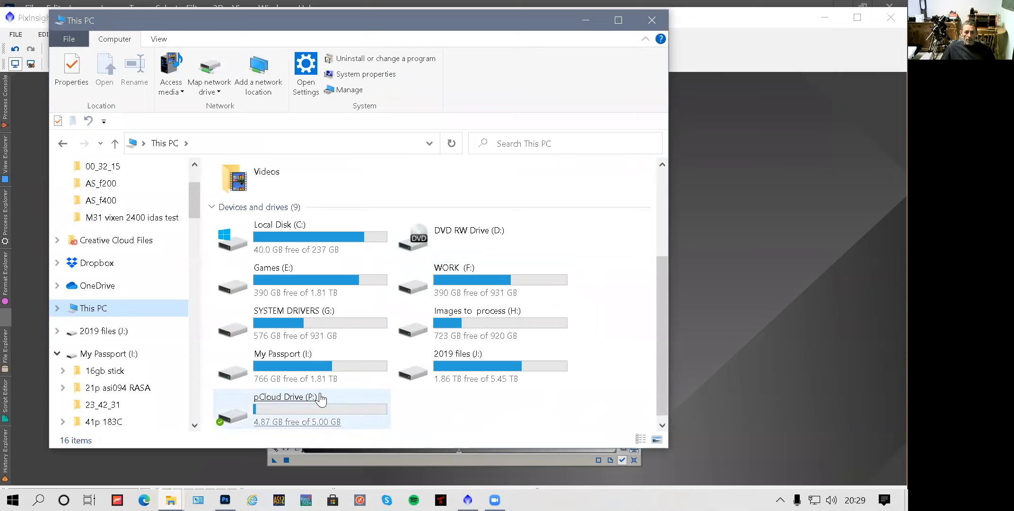
{"action": "left_click", "coordinate": [308, 370]}
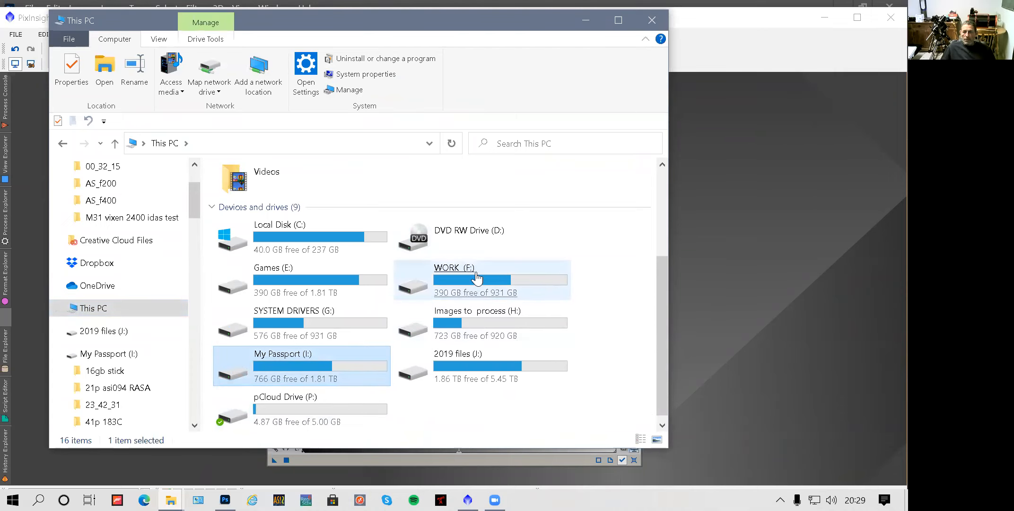
{"action": "left_click", "coordinate": [476, 278]}
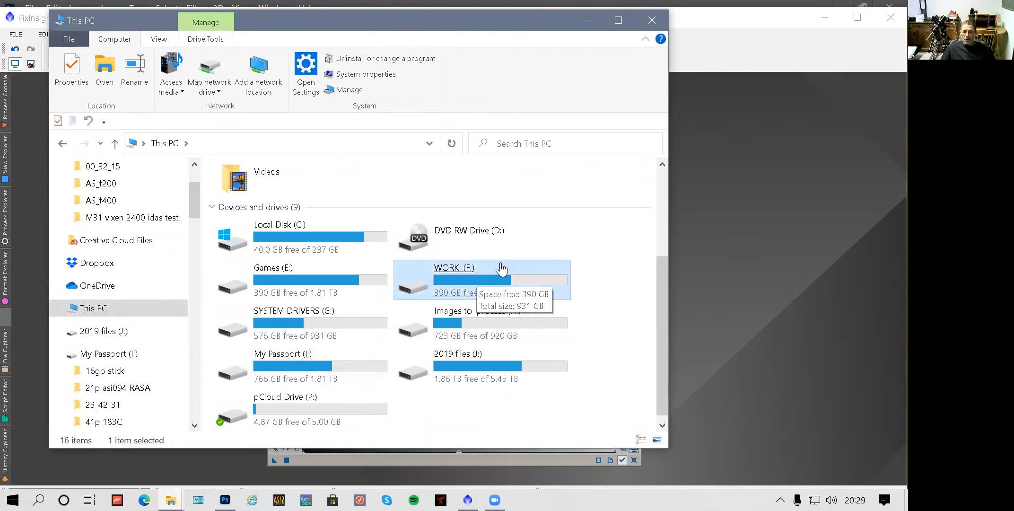
{"action": "left_click", "coordinate": [334, 283]}
{"action": "double_click", "coordinate": [299, 326]}
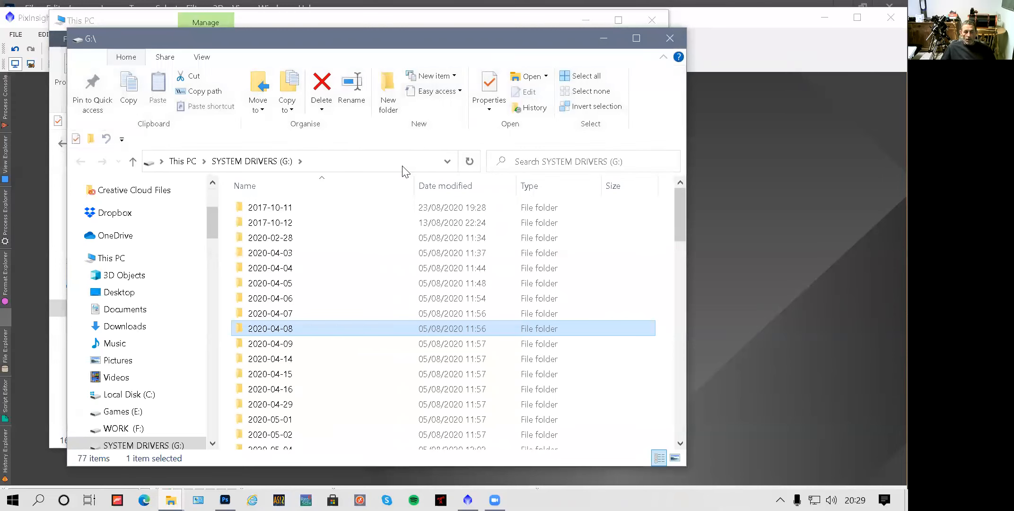
Open the cress folder inside night 20-04-20 and view cree 694 115 180s ha_003 in ASIFitsView, closing the viewer when done.
{"action": "scroll", "coordinate": [348, 369], "scroll_direction": "down", "scroll_amount": 20}
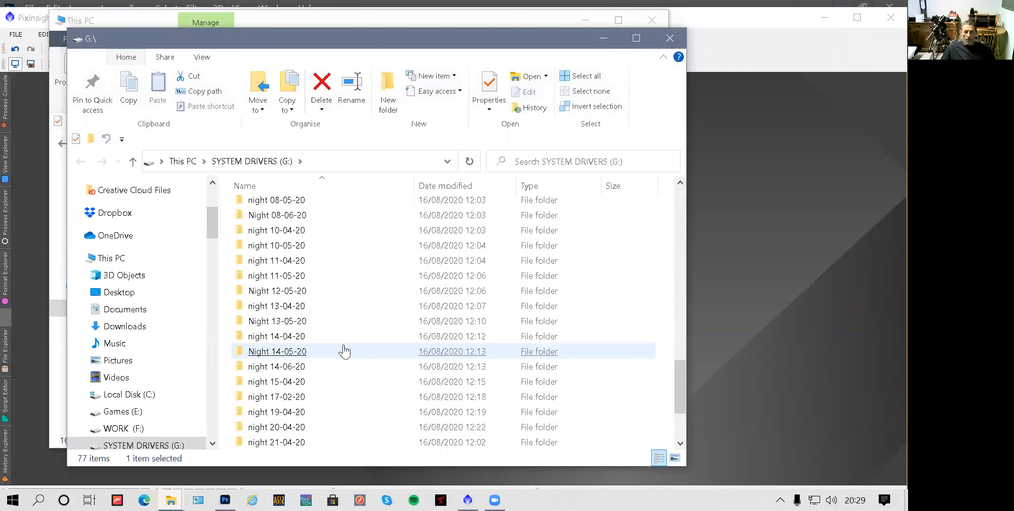
{"action": "left_click", "coordinate": [344, 351]}
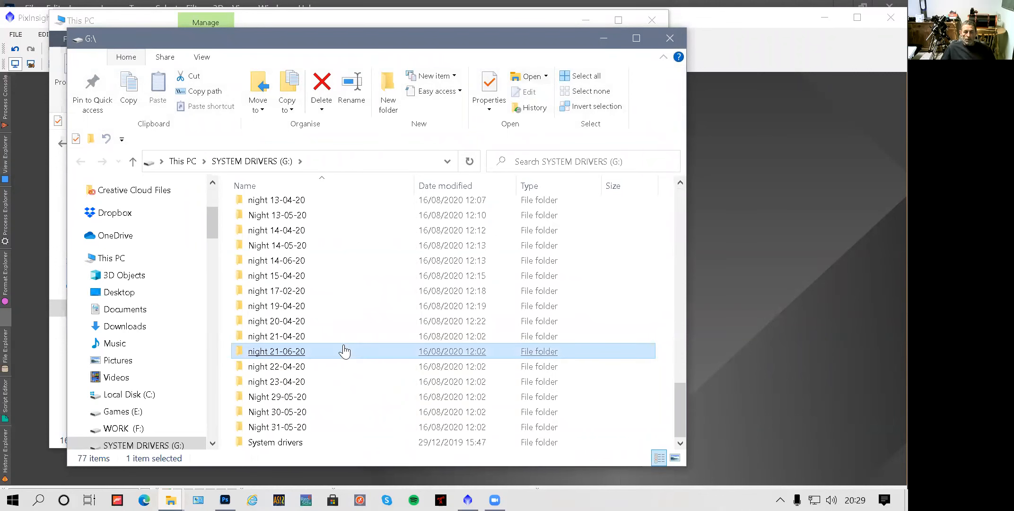
{"action": "double_click", "coordinate": [303, 321]}
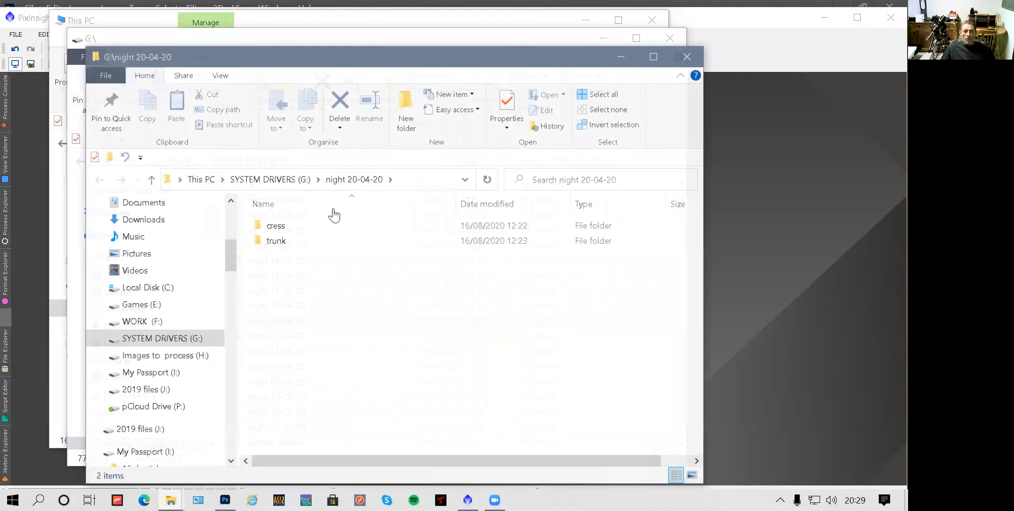
{"action": "key", "text": "Down"}
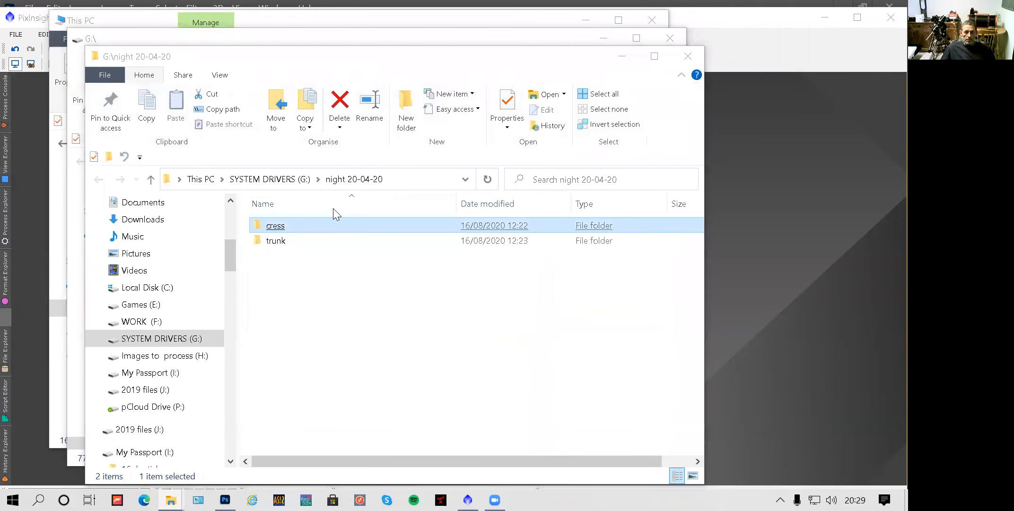
{"action": "key", "text": "Return"}
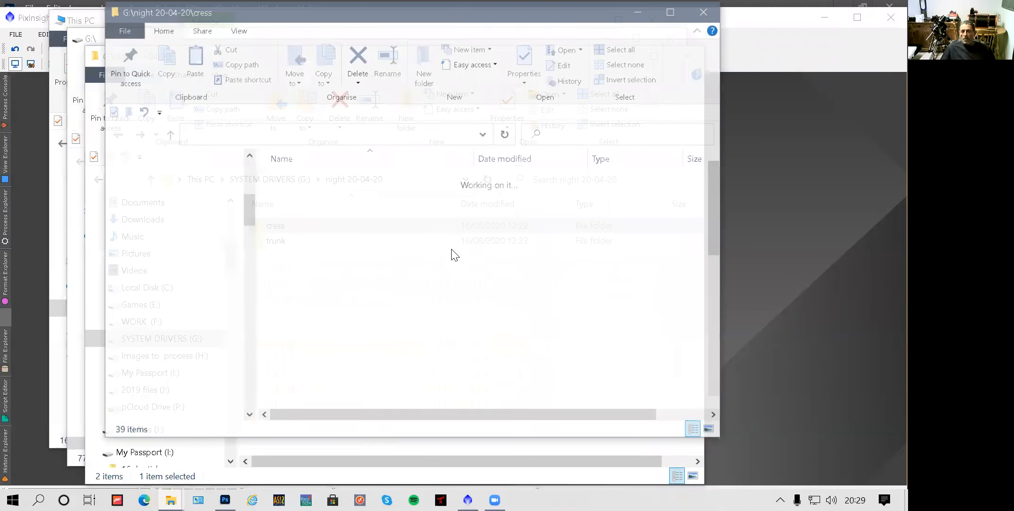
{"action": "key", "text": "Return"}
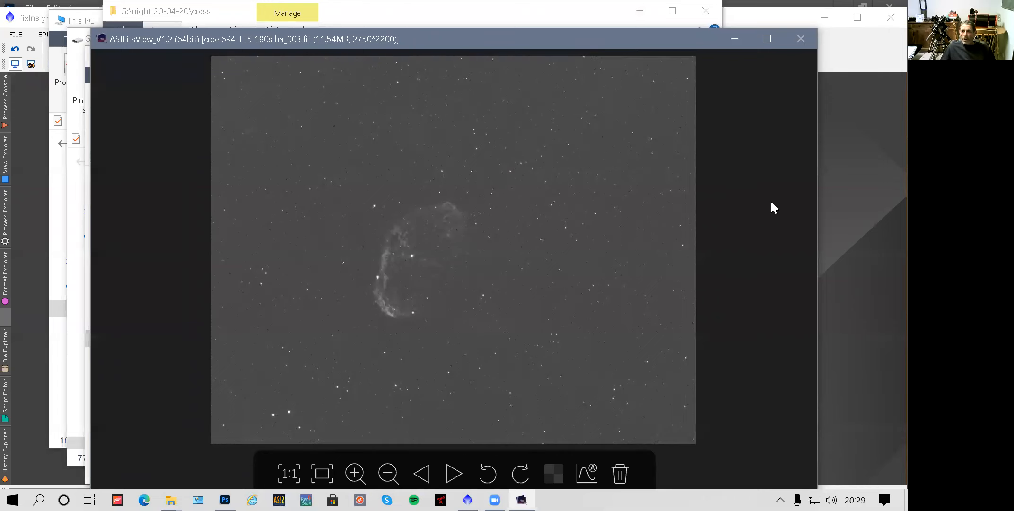
{"action": "key", "text": "Escape"}
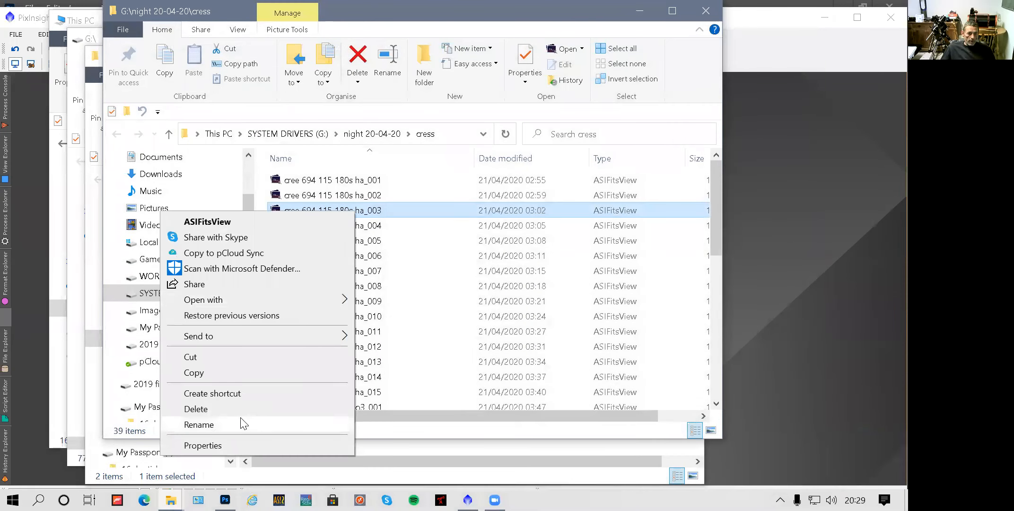
Make PixInsight Core 1.8.8-5 Ripley the default app for .fit files and open cree 694 115 180s ha_003 with it.
{"action": "mouse_move", "coordinate": [260, 300]}
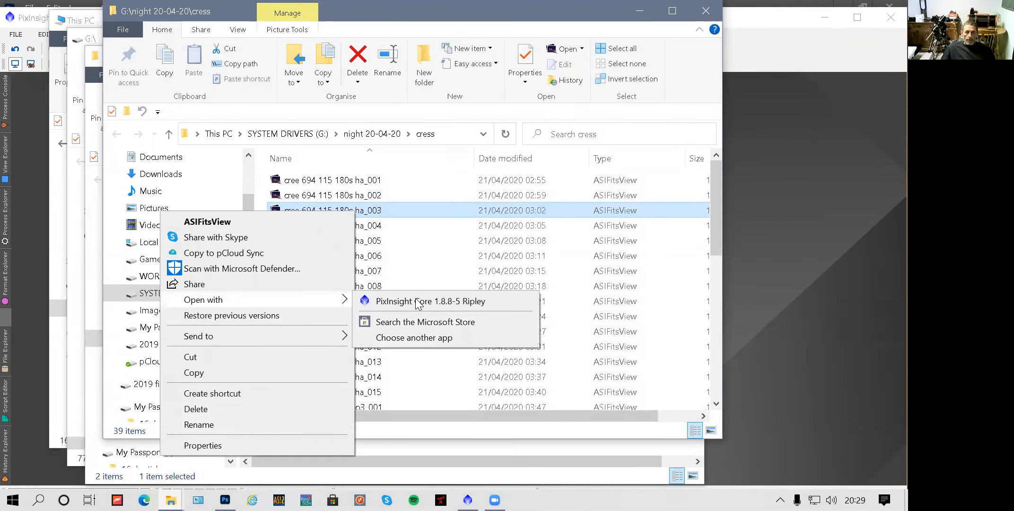
{"action": "left_click", "coordinate": [401, 338]}
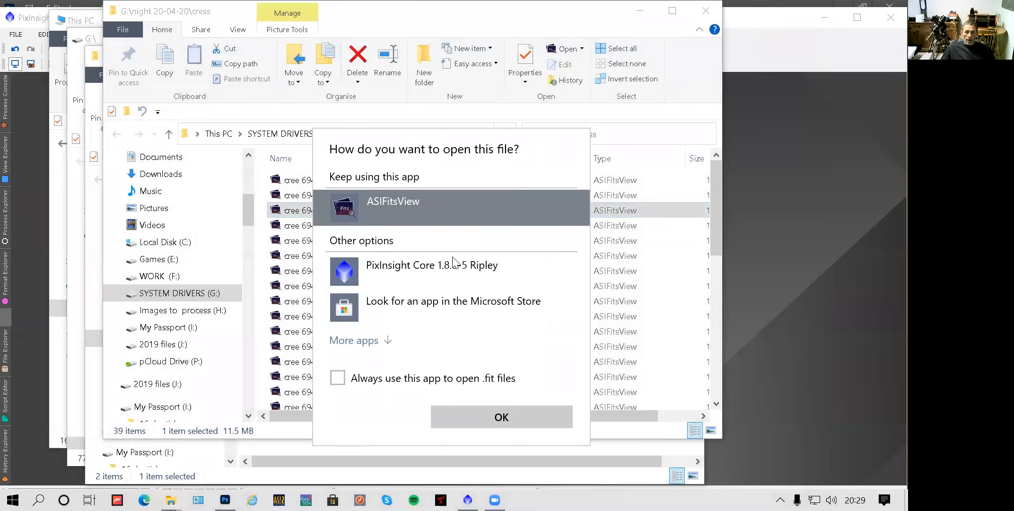
{"action": "left_click", "coordinate": [338, 378]}
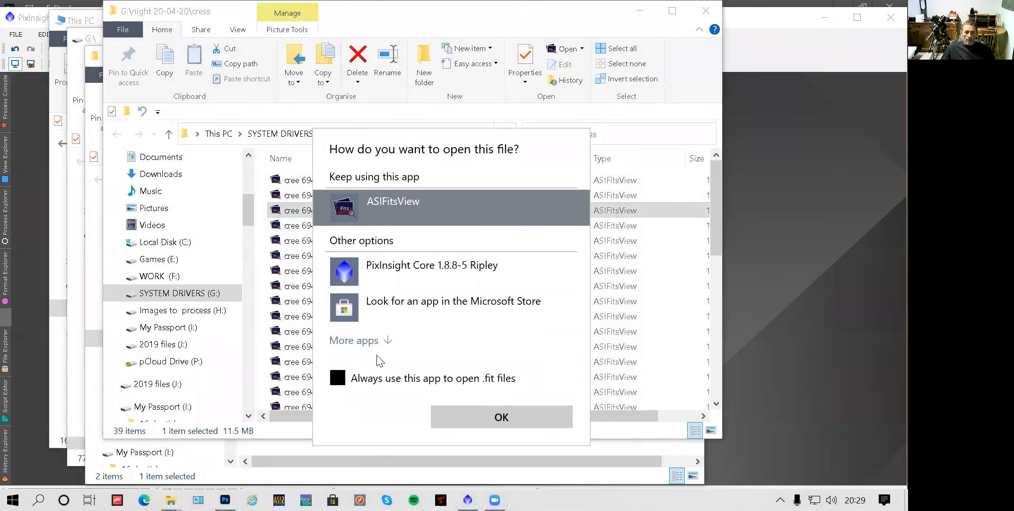
{"action": "left_click", "coordinate": [403, 278]}
{"action": "left_click", "coordinate": [513, 421]}
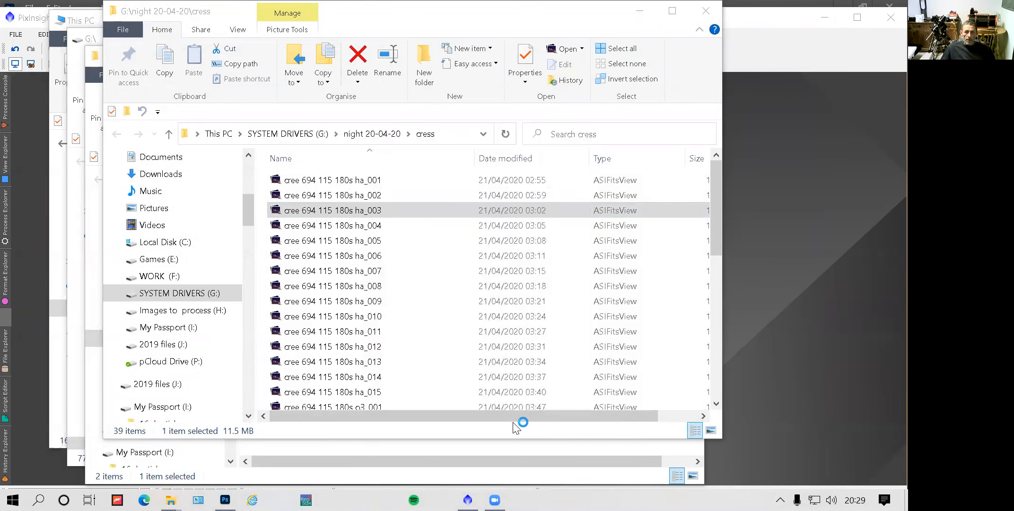
Switch to PixInsight, close the Script window, and inspect the opened ha_003 frame with an automatic screen stretch before closing the image.
{"action": "double_click", "coordinate": [304, 210]}
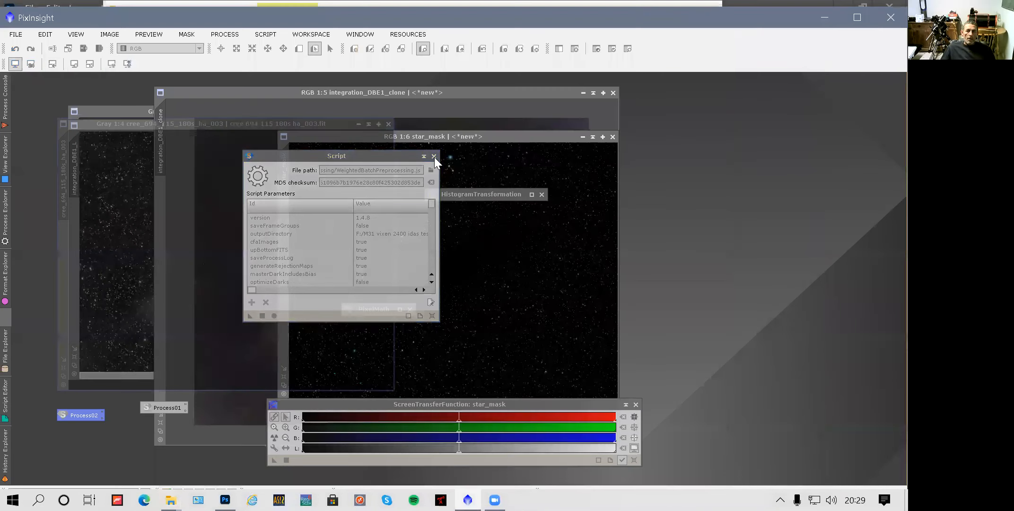
{"action": "left_click", "coordinate": [434, 156]}
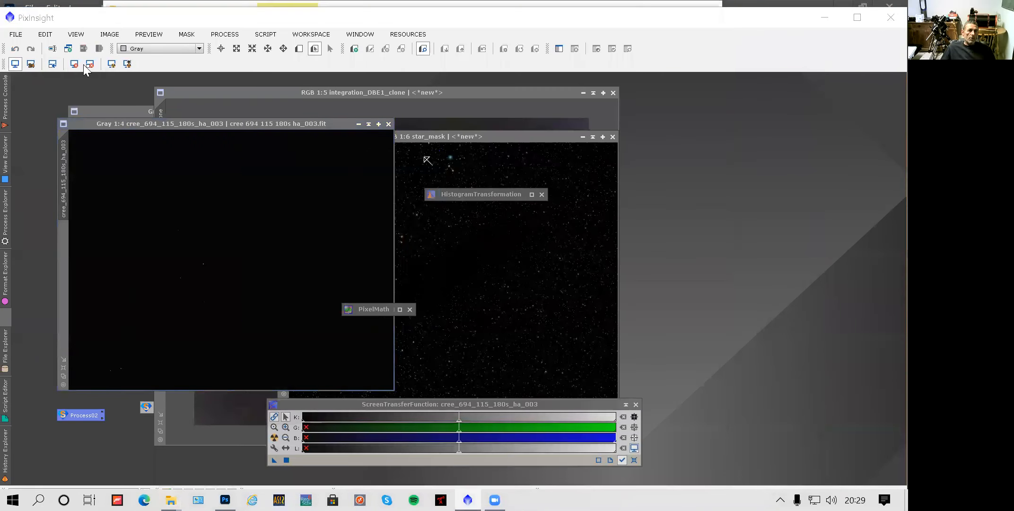
{"action": "left_click", "coordinate": [112, 64]}
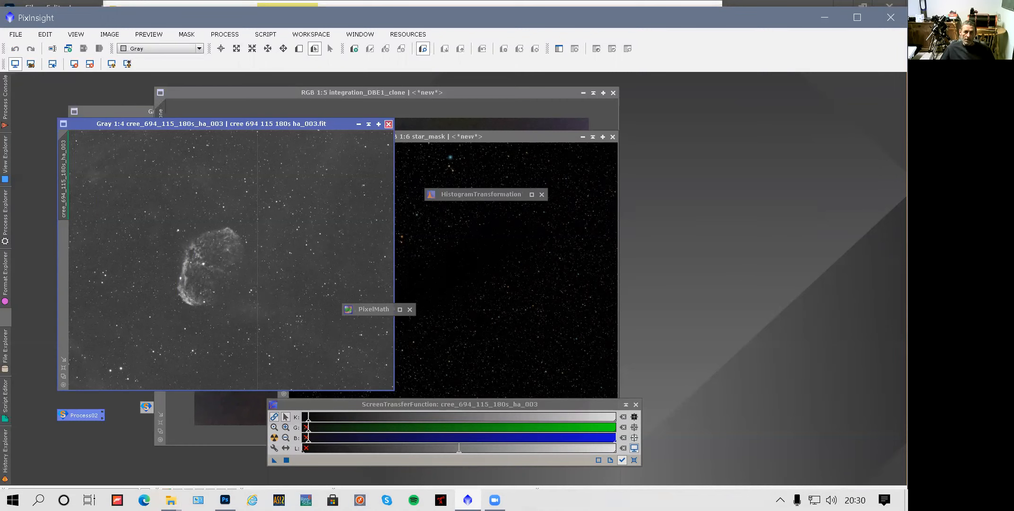
{"action": "left_click", "coordinate": [388, 124]}
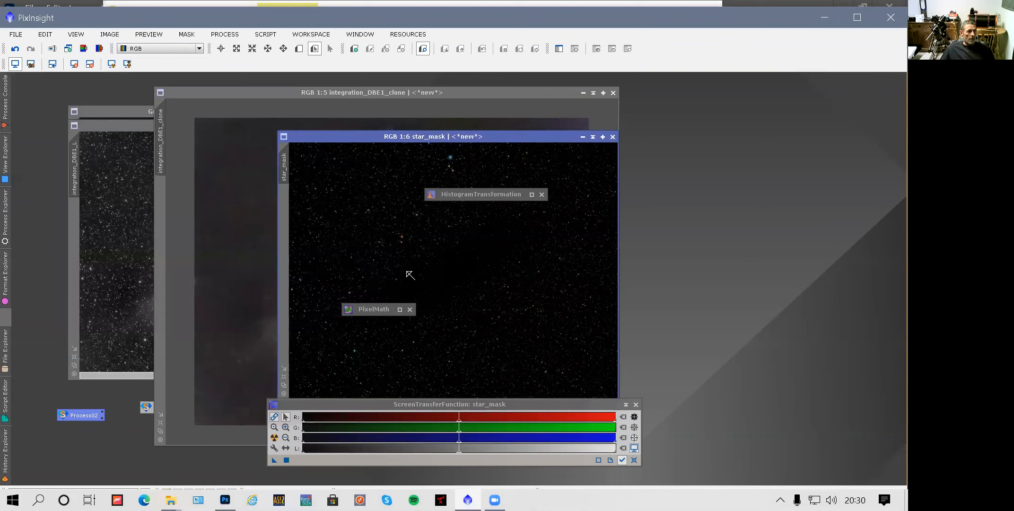